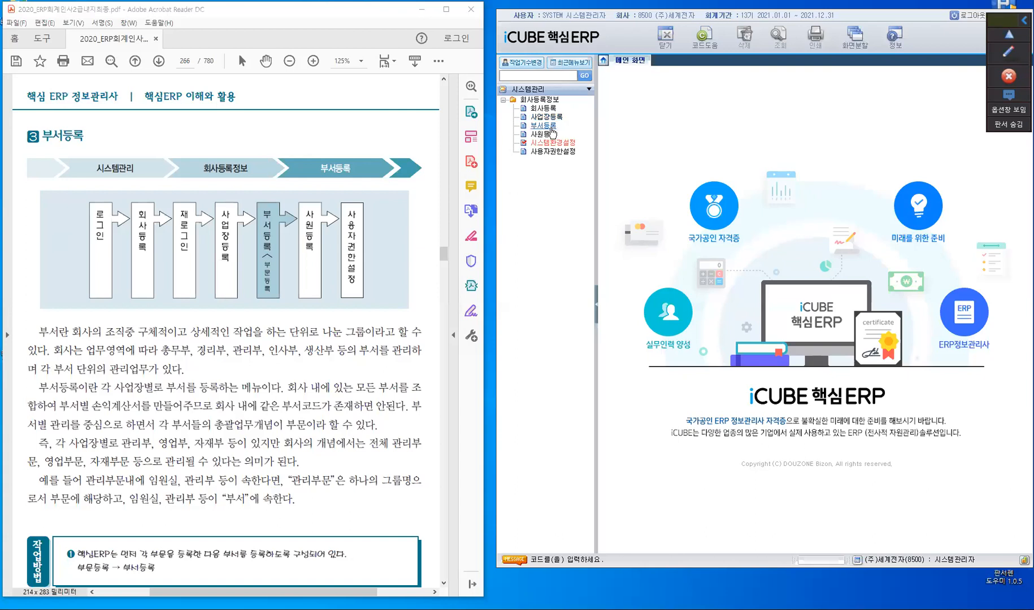
Open the department registration screen (부서등록) and reposition the ERP window beside the PDF textbook
{"action": "left_click", "coordinate": [550, 129]}
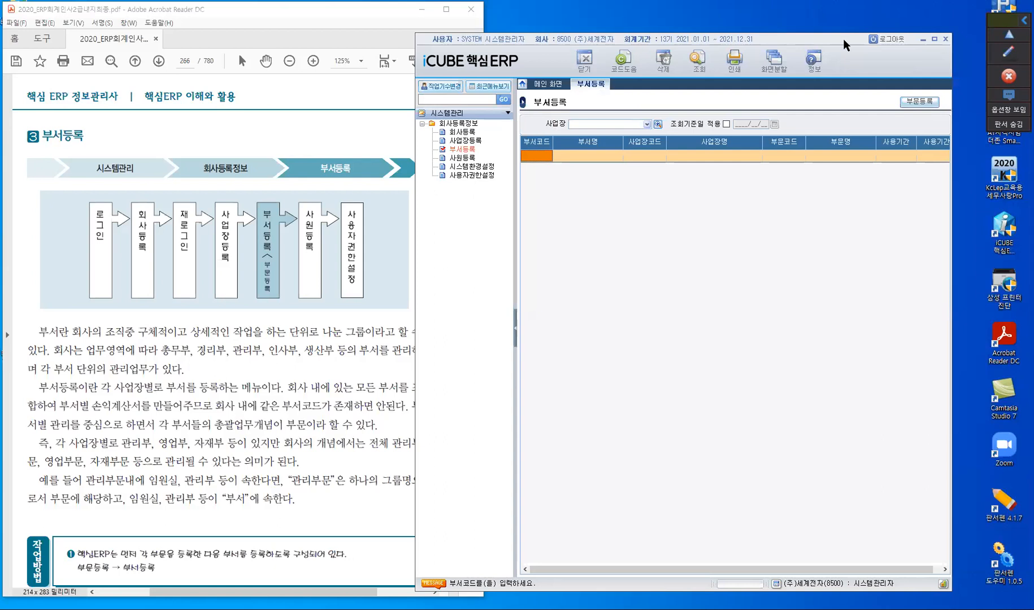
{"action": "left_click_drag", "start_coordinate": [843, 39], "coordinate": [849, 41]}
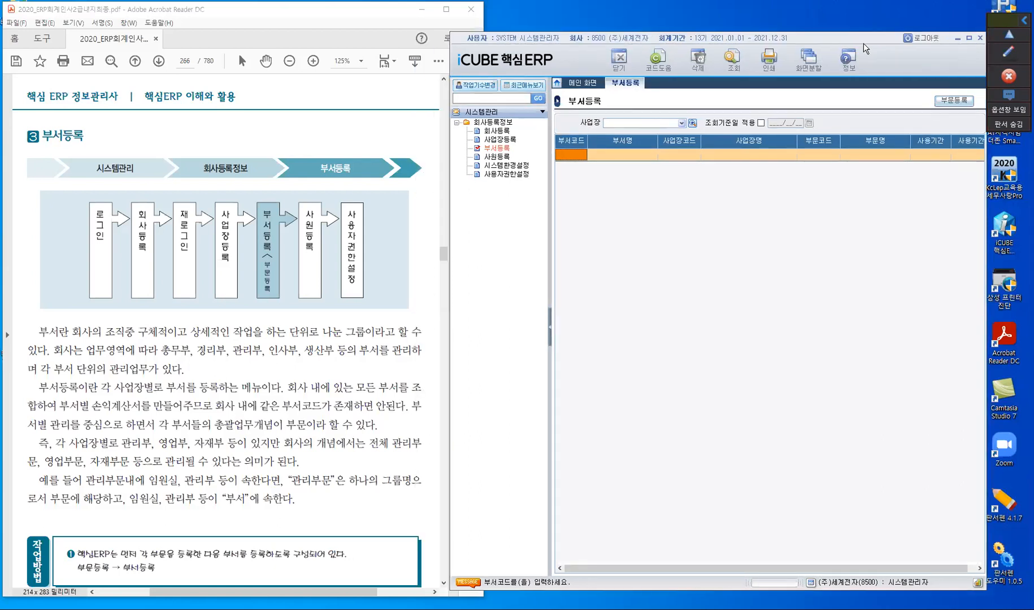
Switch to the PDF textbook, highlight the 부문등록 → 부서등록 order and read the practice tables of divisions and departments on page 267
{"action": "left_click", "coordinate": [198, 459]}
{"action": "scroll", "coordinate": [48, 306], "scroll_direction": "down", "scroll_amount": 5}
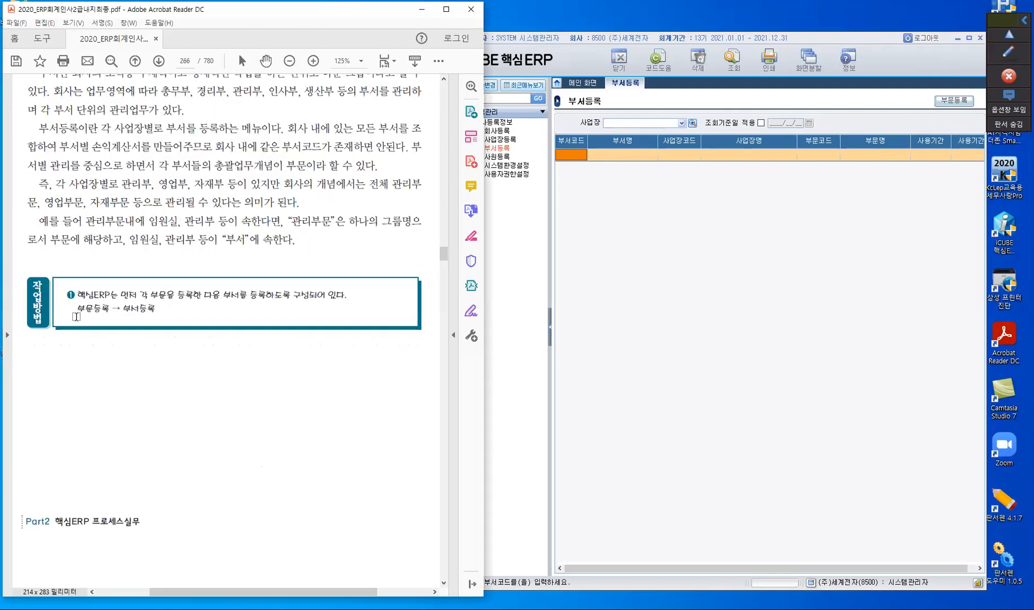
{"action": "mouse_move", "coordinate": [77, 309]}
{"action": "left_mouse_down"}
{"action": "mouse_move", "coordinate": [149, 309]}
{"action": "mouse_move", "coordinate": [156, 317]}
{"action": "mouse_move", "coordinate": [131, 323]}
{"action": "mouse_move", "coordinate": [156, 325]}
{"action": "left_mouse_up"}
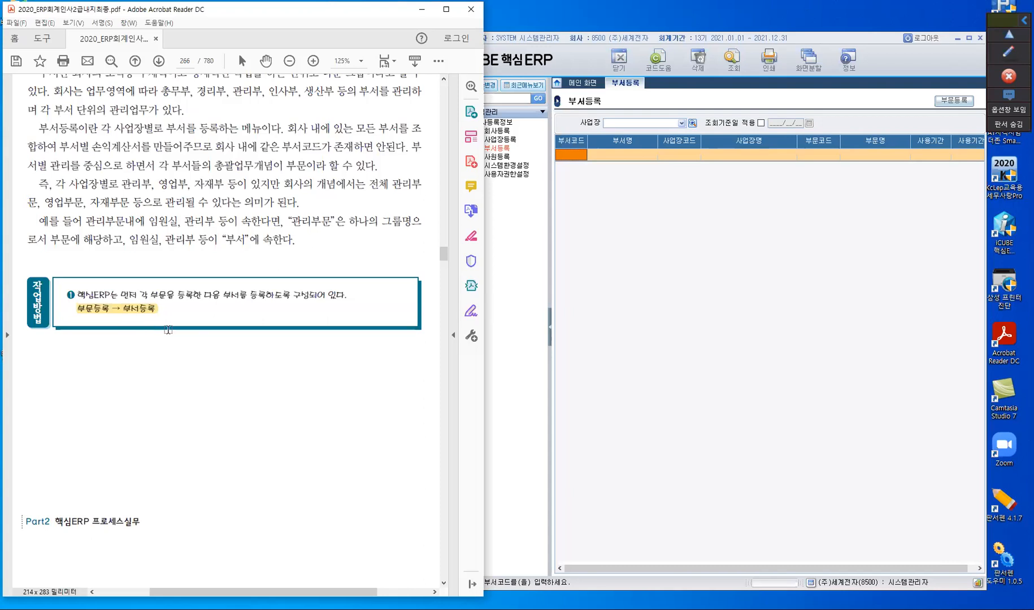
{"action": "scroll", "coordinate": [171, 339], "scroll_direction": "down", "scroll_amount": 2}
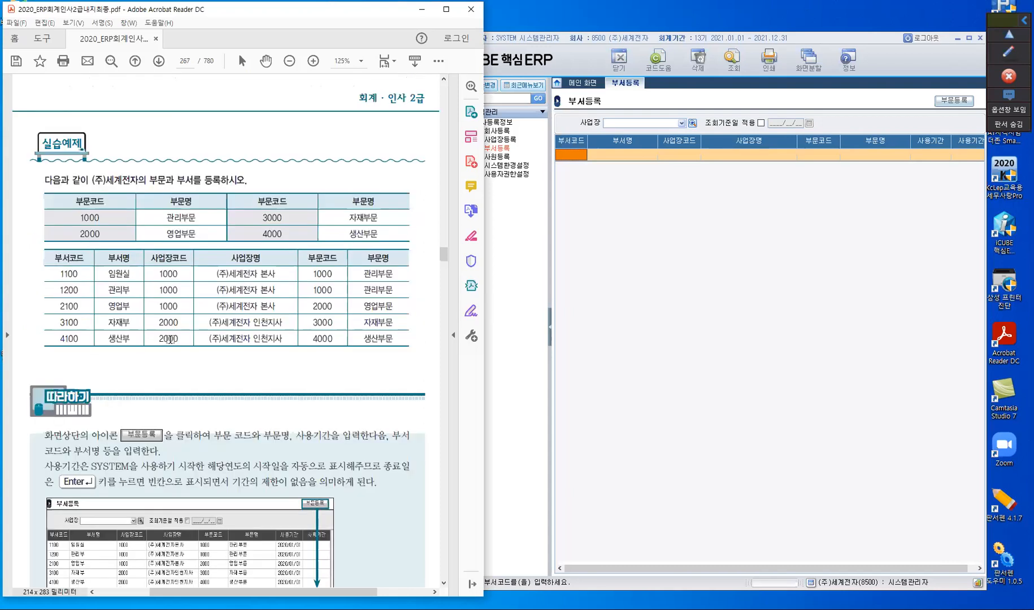
{"action": "scroll", "coordinate": [167, 346], "scroll_direction": "down", "scroll_amount": 1}
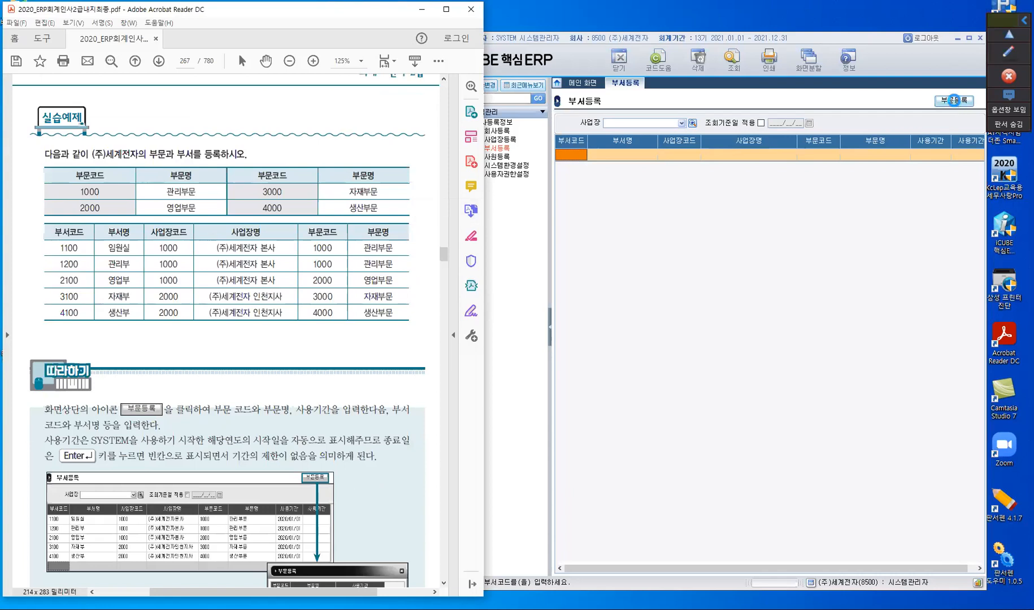
Open division registration (부문등록) and enter division code 1000 with the name 관리부문
{"action": "left_click", "coordinate": [954, 100]}
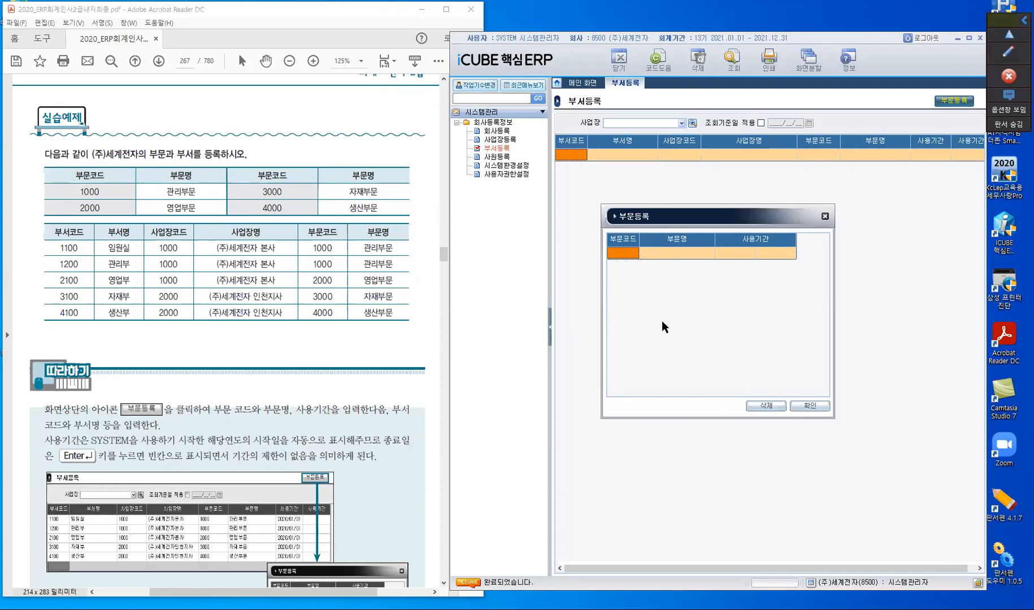
{"action": "type", "text": "1000"}
{"action": "key", "text": "Return"}
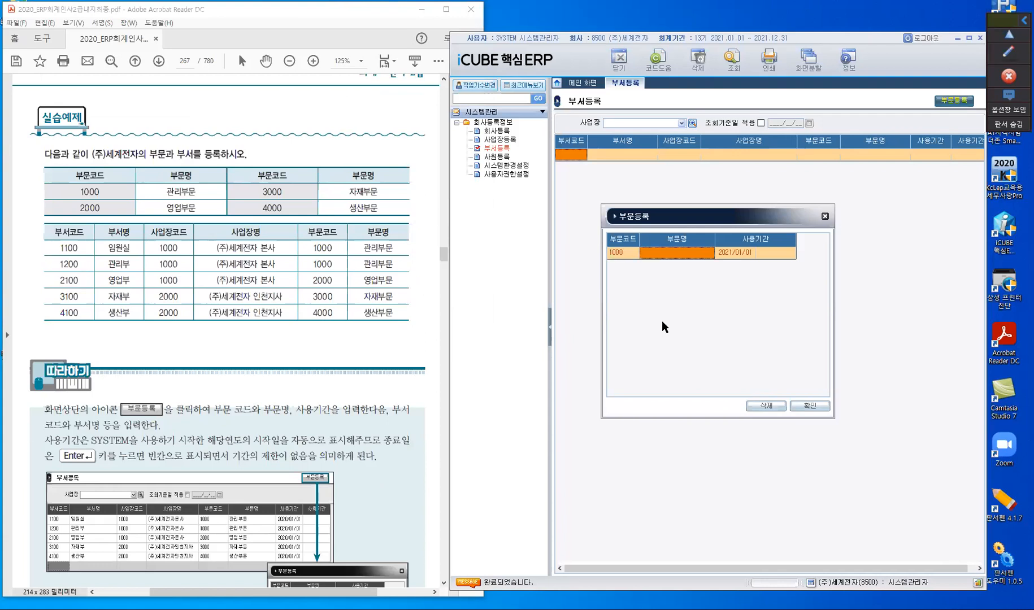
{"action": "type", "text": "ㄱ관"}
{"action": "key", "text": "BackSpace"}
{"action": "key", "text": "BackSpace"}
{"action": "key", "text": "BackSpace"}
{"action": "type", "text": "ㄱ"}
{"action": "type", "text": "관리부문"}
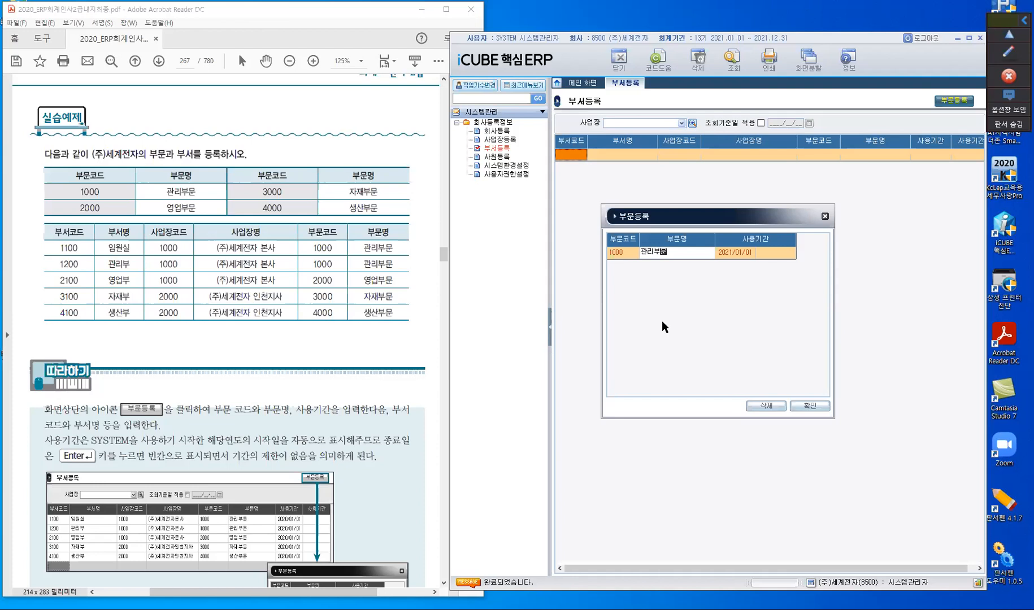
{"action": "key", "text": "Return"}
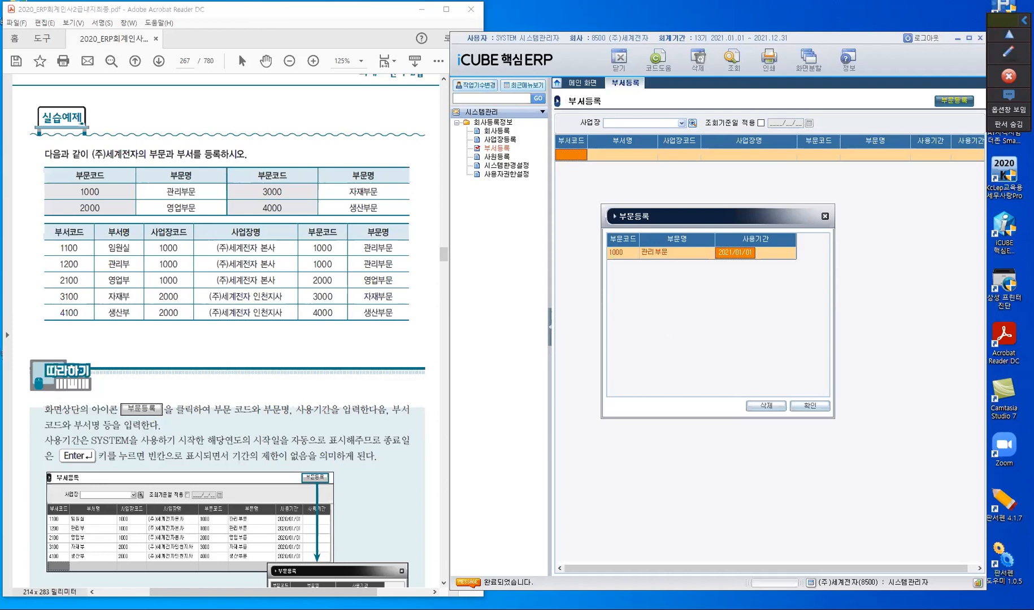
Set the 관리부문 usage period to start on 2020/01/01, leaving its end date blank
{"action": "type", "text": "2020/01/01"}
{"action": "key", "text": "Return"}
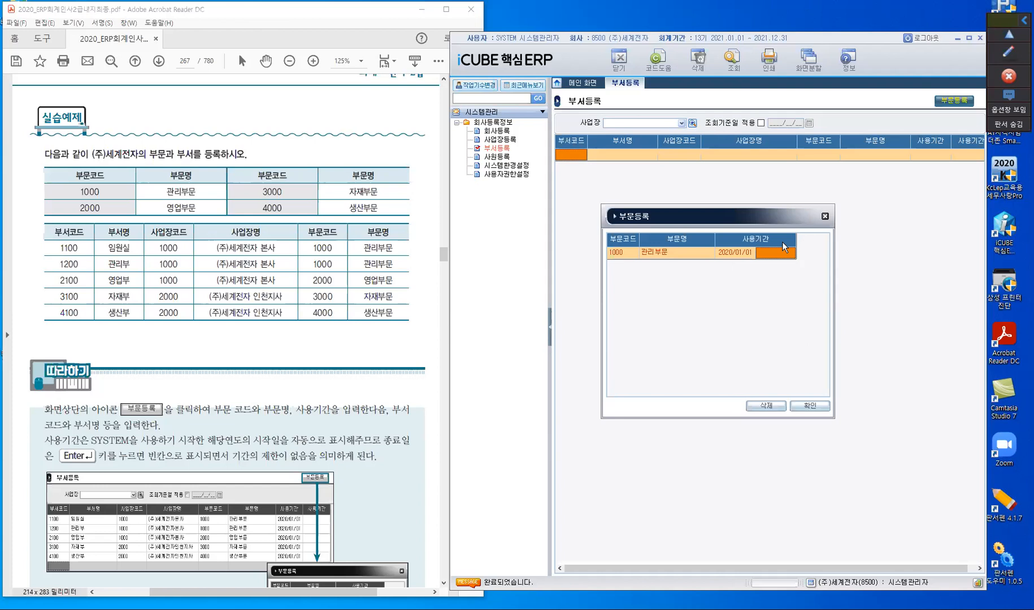
{"action": "left_click", "coordinate": [783, 259]}
{"action": "key", "text": "Return"}
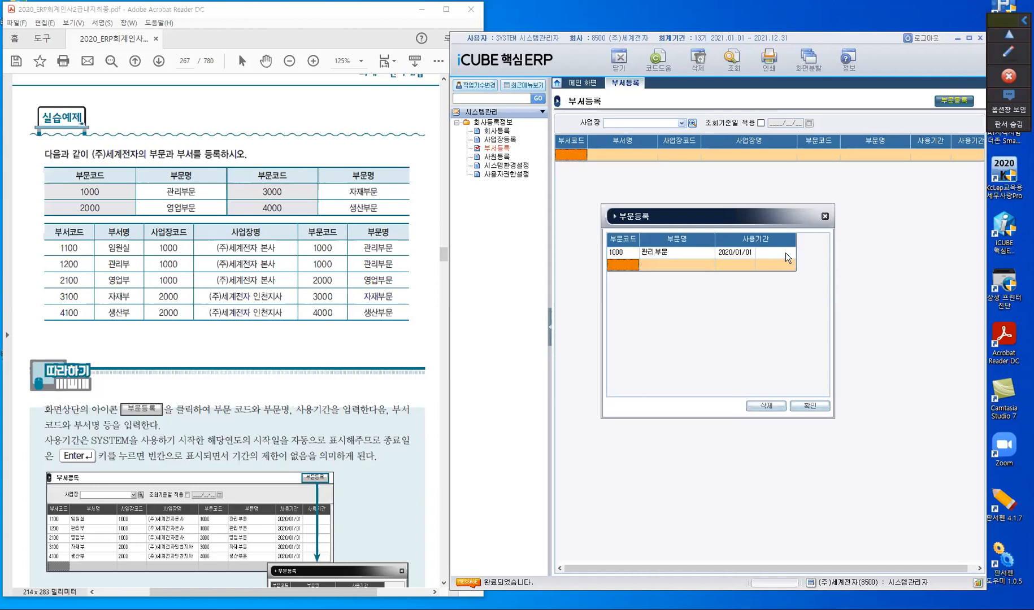
Add a division with code 2000 and the name 영업부문
{"action": "type", "text": "2000"}
{"action": "key", "text": "Return"}
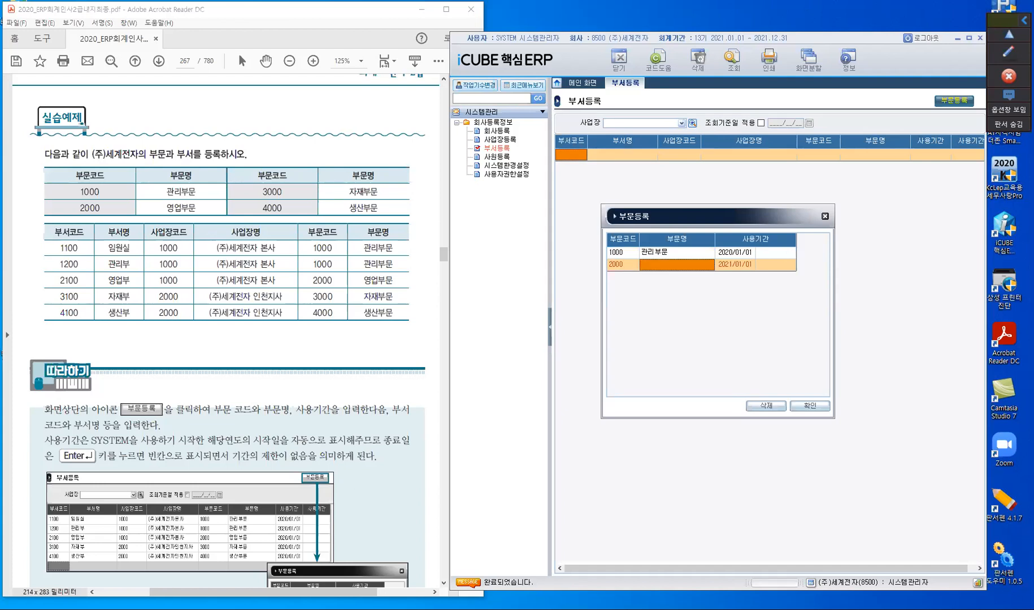
{"action": "type", "text": "ㅇ"}
{"action": "key", "text": "BackSpace"}
{"action": "type", "text": "영업 "}
{"action": "type", "text": "부"}
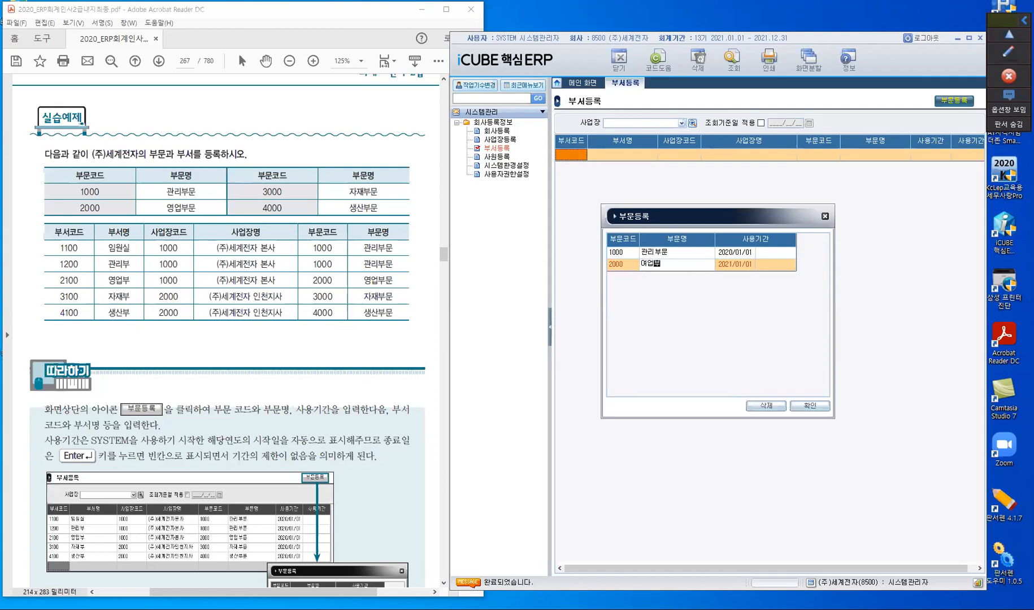
{"action": "type", "text": "문"}
{"action": "key", "text": "Return"}
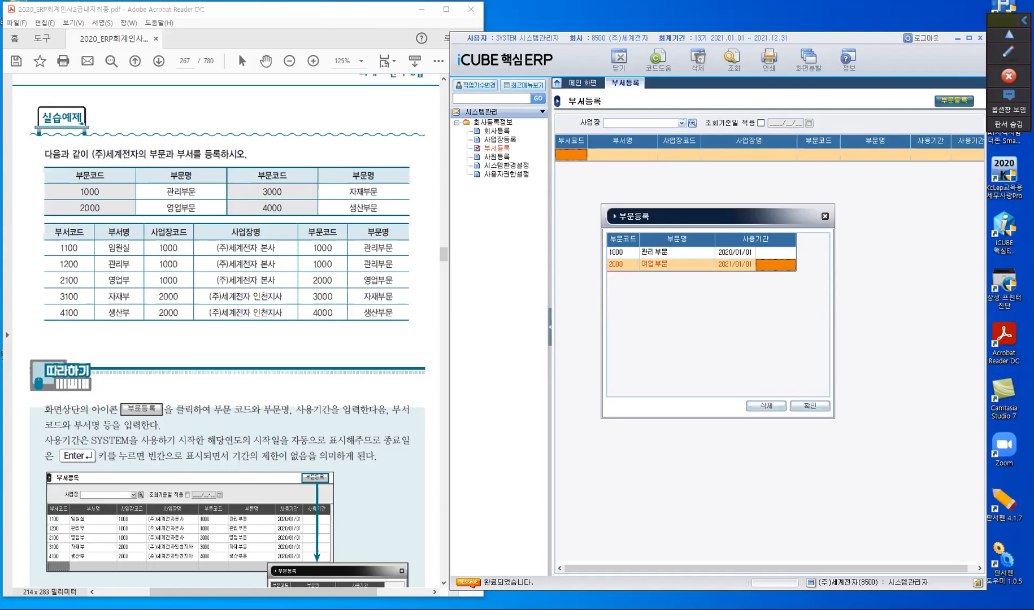
Set the start date of division 2000 to 2020/01/01 and complete its row
{"action": "key", "text": "Left"}
{"action": "type", "text": "2020/10/"}
{"action": "type", "text": "1"}
{"action": "key", "text": "BackSpace"}
{"action": "key", "text": "BackSpace"}
{"action": "key", "text": "BackSpace"}
{"action": "type", "text": "0101"}
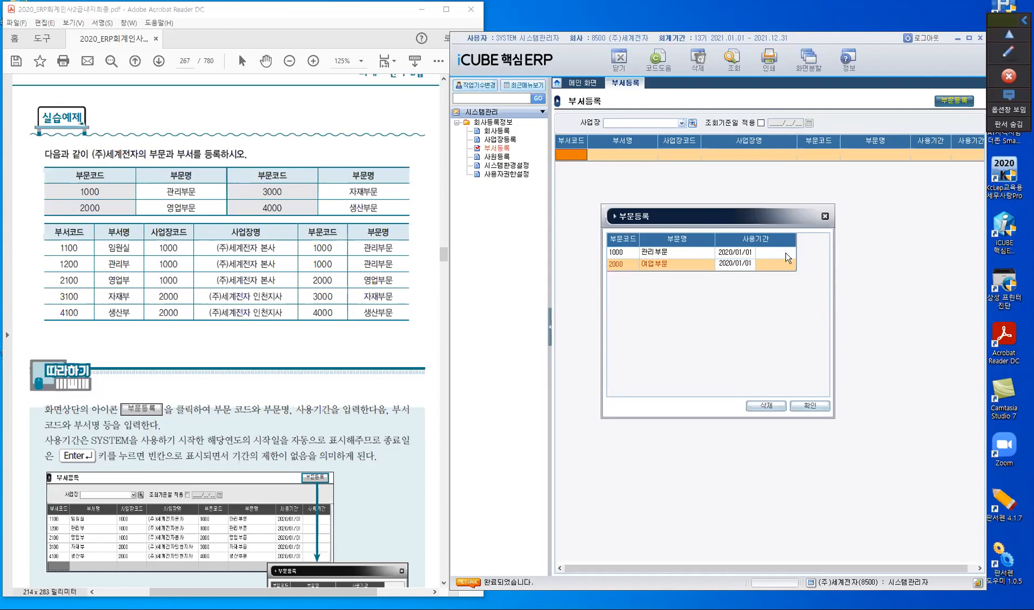
{"action": "key", "text": "Return"}
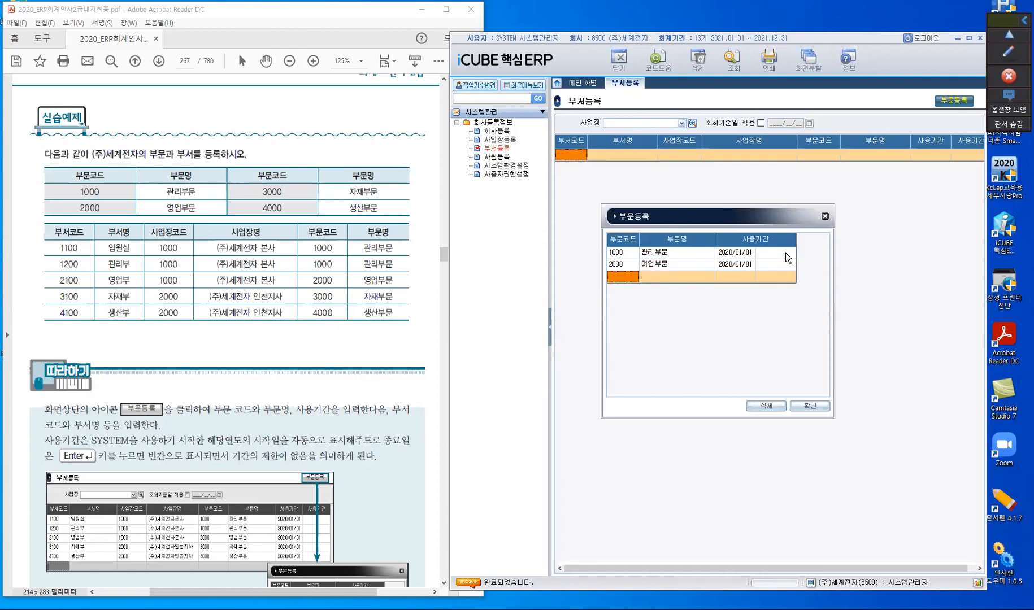
Add division 3000 자재부문 with start date 2020/01/01, and enter code 4000 in the following row
{"action": "type", "text": "3000"}
{"action": "key", "text": "Return"}
{"action": "type", "text": "자재 부문"}
{"action": "key", "text": "Return"}
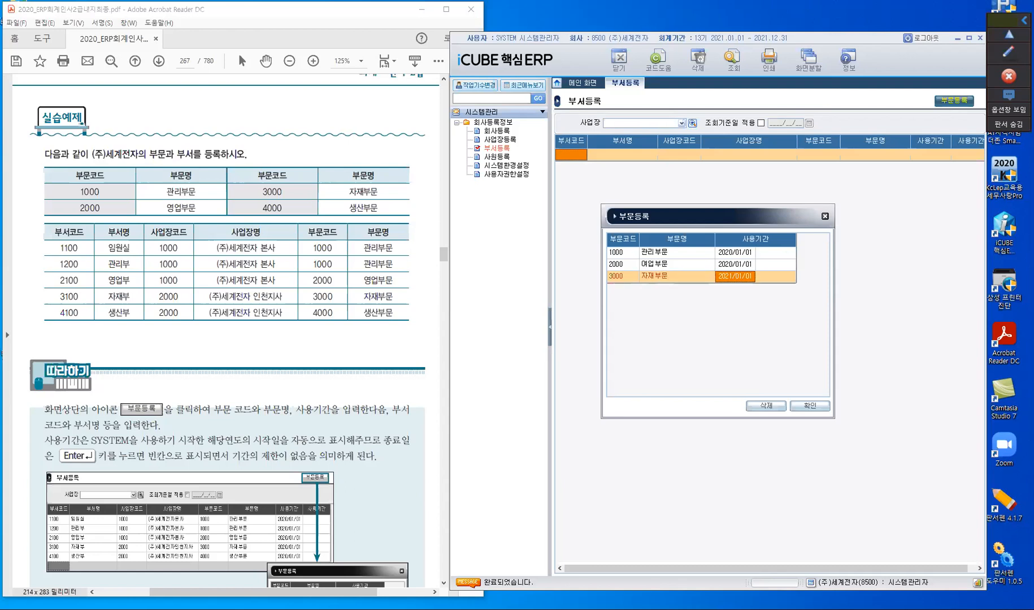
{"action": "type", "text": "2020/01/01"}
{"action": "key", "text": "Return"}
{"action": "type", "text": "4000"}
{"action": "key", "text": "Return"}
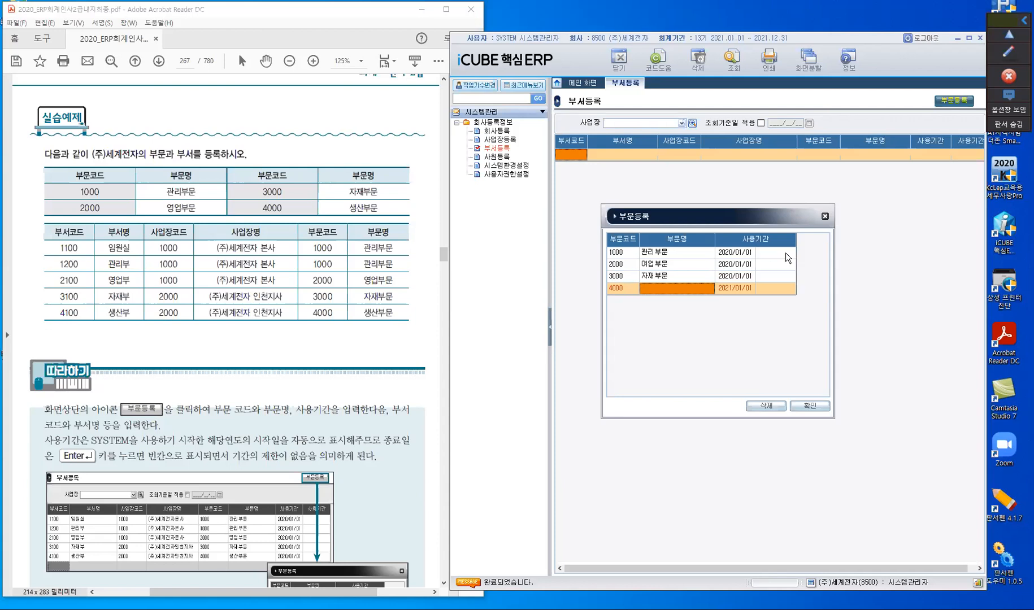
{"action": "type", "text": "ㅅㅅㅇ선"}
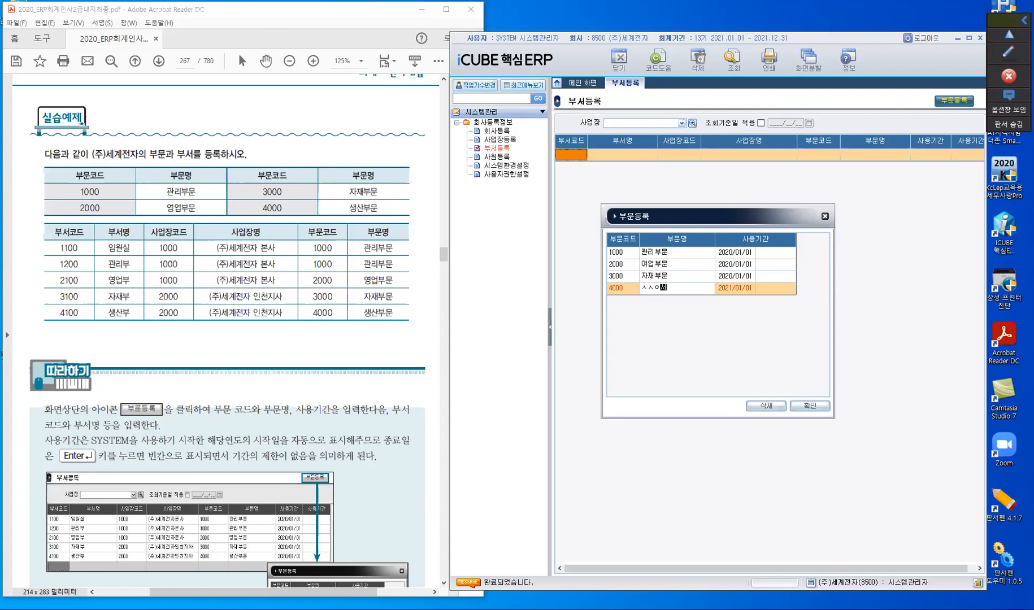
{"action": "type", "text": "============="}
{"action": "key", "text": "BackSpace"}
{"action": "key", "text": "BackSpace"}
{"action": "key", "text": "BackSpace"}
{"action": "key", "text": "BackSpace"}
{"action": "key", "text": "BackSpace"}
{"action": "key", "text": "BackSpace"}
{"action": "key", "text": "BackSpace"}
{"action": "key", "text": "BackSpace"}
{"action": "key", "text": "BackSpace"}
{"action": "key", "text": "BackSpace"}
{"action": "key", "text": "BackSpace"}
{"action": "key", "text": "BackSpace"}
{"action": "key", "text": "BackSpace"}
{"action": "key", "text": "BackSpace"}
{"action": "key", "text": "BackSpace"}
{"action": "key", "text": "BackSpace"}
{"action": "key", "text": "BackSpace"}
{"action": "type", "text": "생산부"}
{"action": "key", "text": "Return"}
Name division 4000 생산부문, set its start date to 2020/01/01 and confirm the division list
{"action": "key", "text": "Left"}
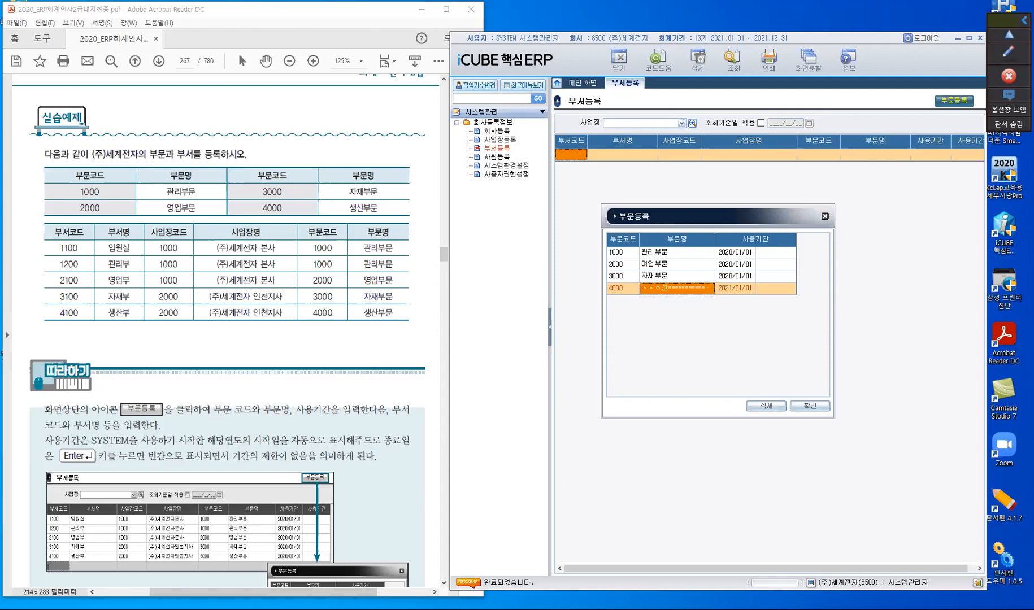
{"action": "type", "text": "생산부"}
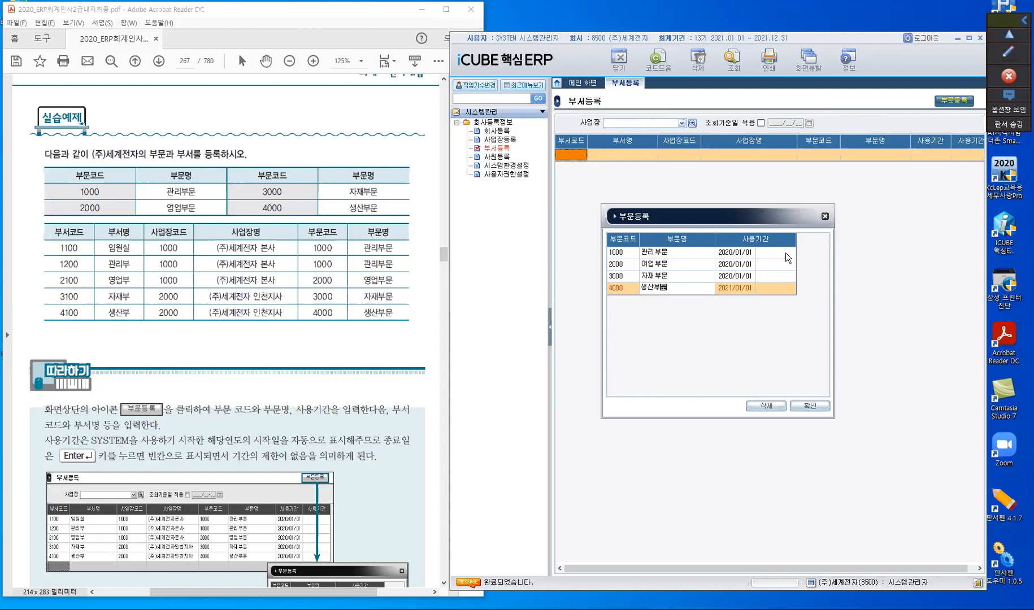
{"action": "type", "text": "문"}
{"action": "key", "text": "Return"}
{"action": "type", "text": "20"}
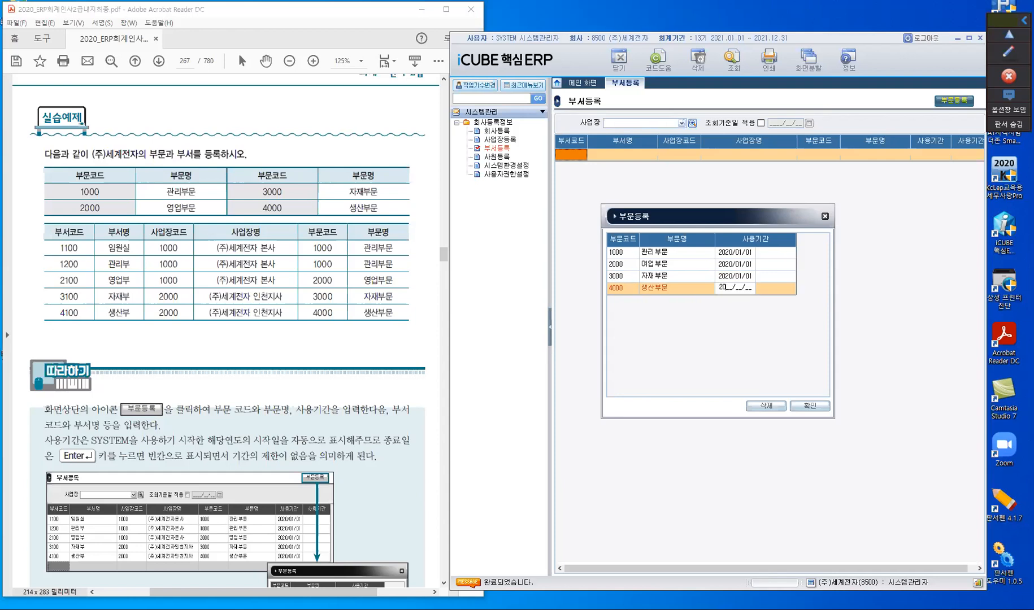
{"action": "key", "text": "Return"}
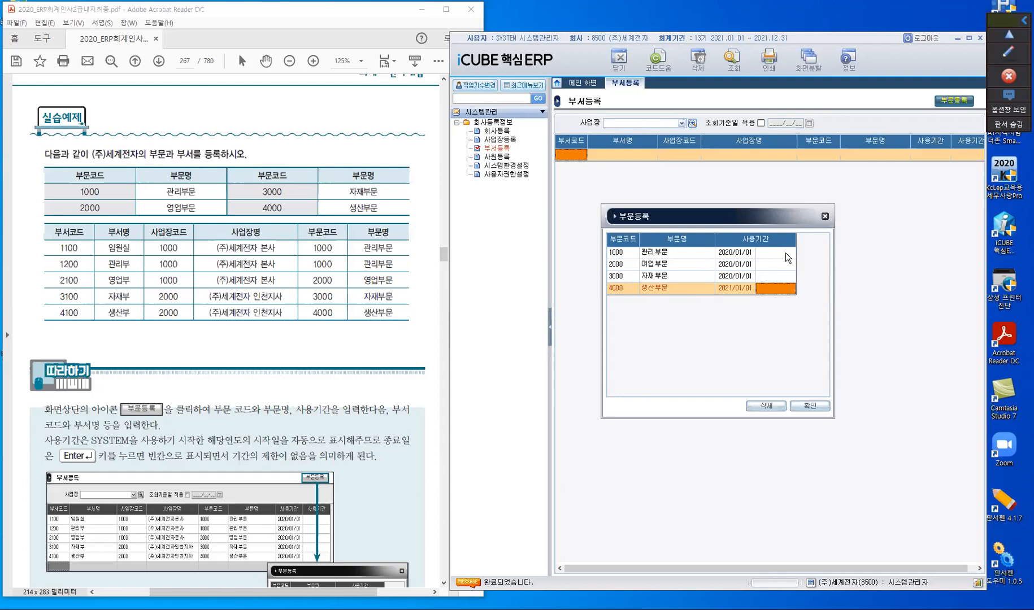
{"action": "key", "text": "Left"}
{"action": "type", "text": "2020/01/01"}
{"action": "key", "text": "Return"}
{"action": "key", "text": "Return"}
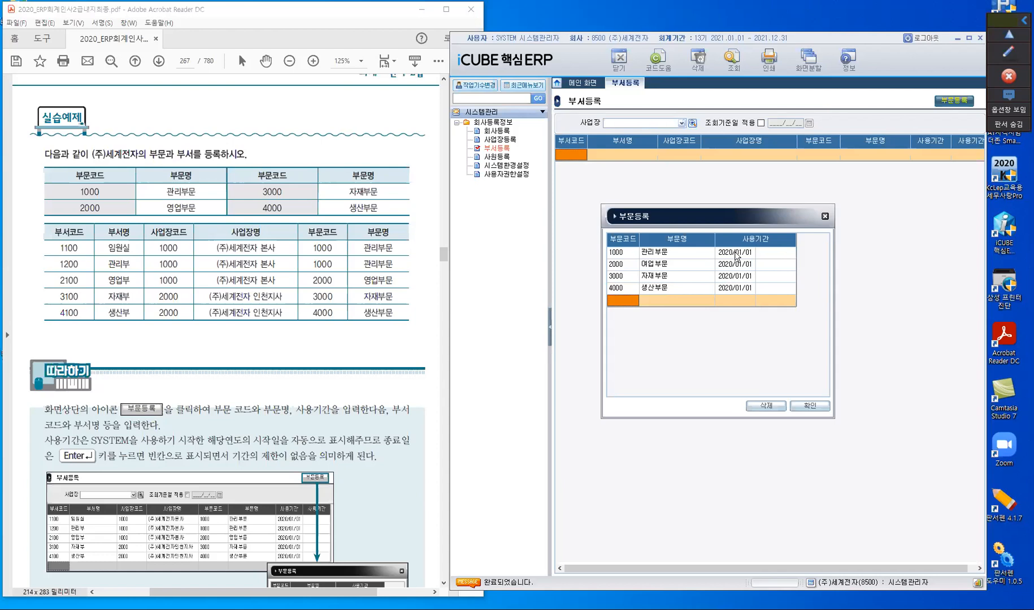
{"action": "left_click", "coordinate": [819, 406]}
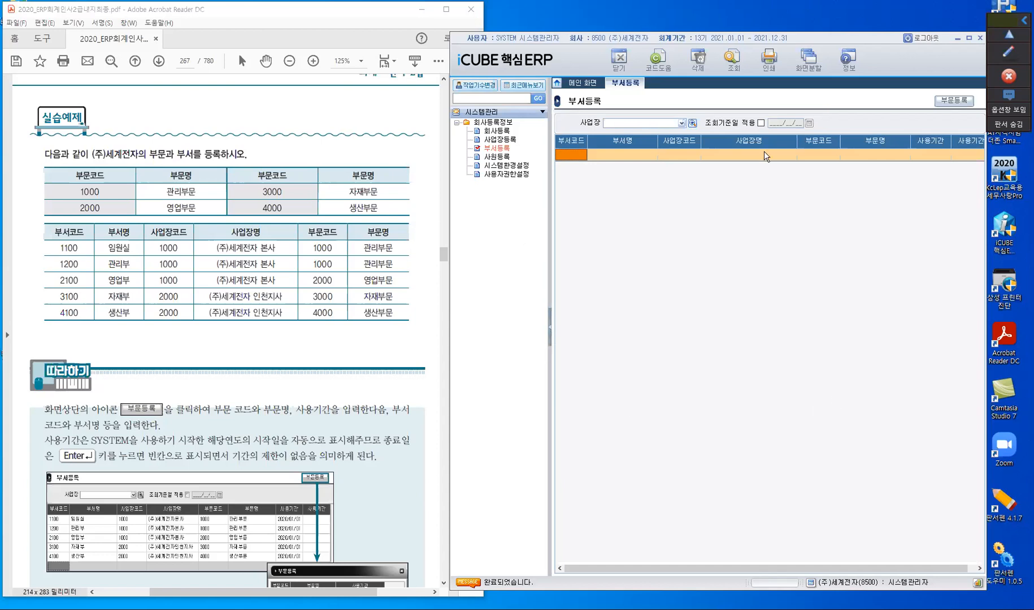
Collapse the menu tree and enter department code 1100 with the name 임원실
{"action": "left_click", "coordinate": [551, 334]}
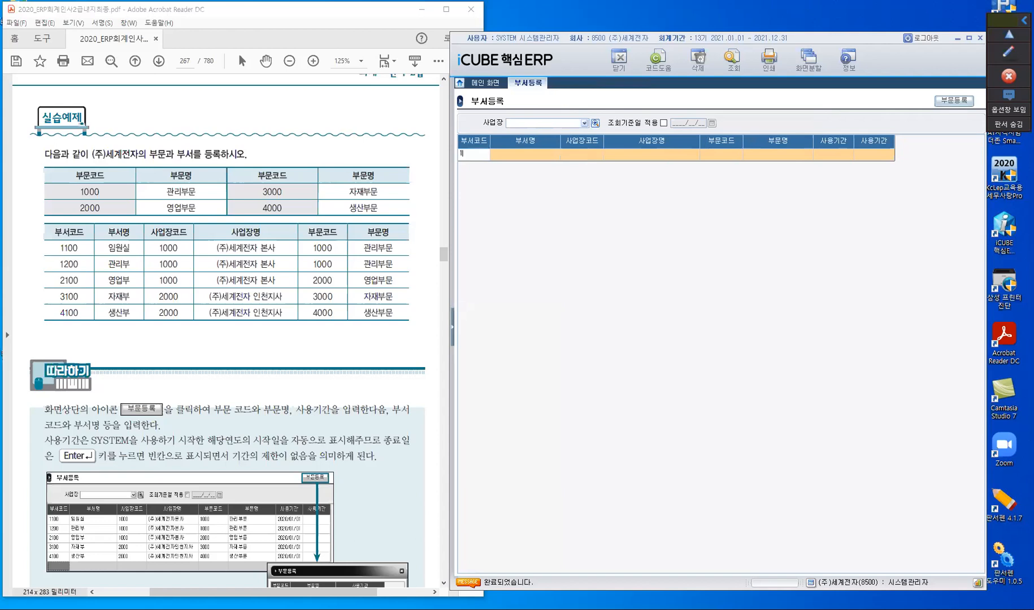
{"action": "key", "text": "Return"}
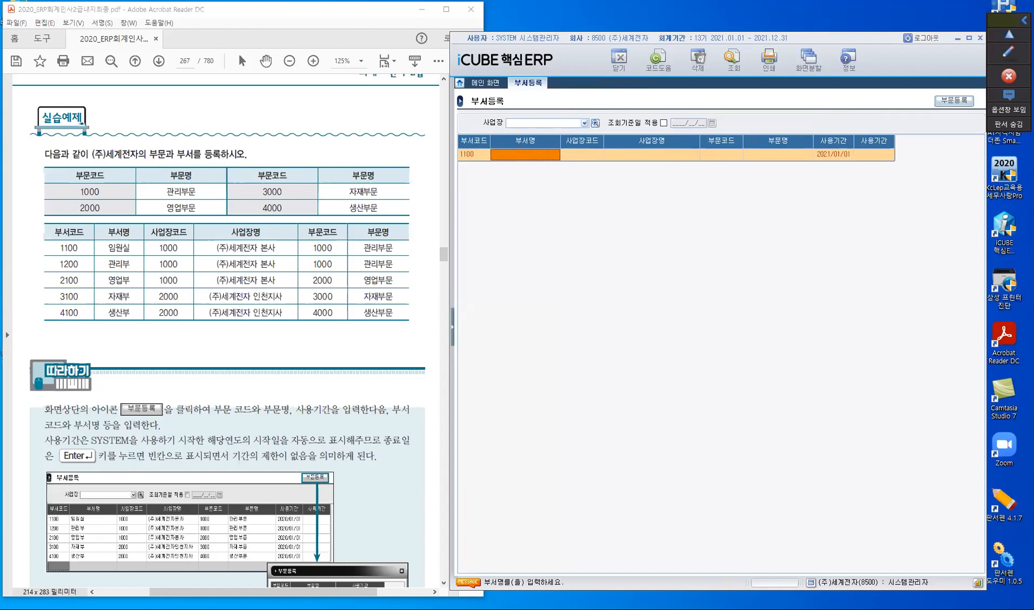
{"action": "type", "text": "임원"}
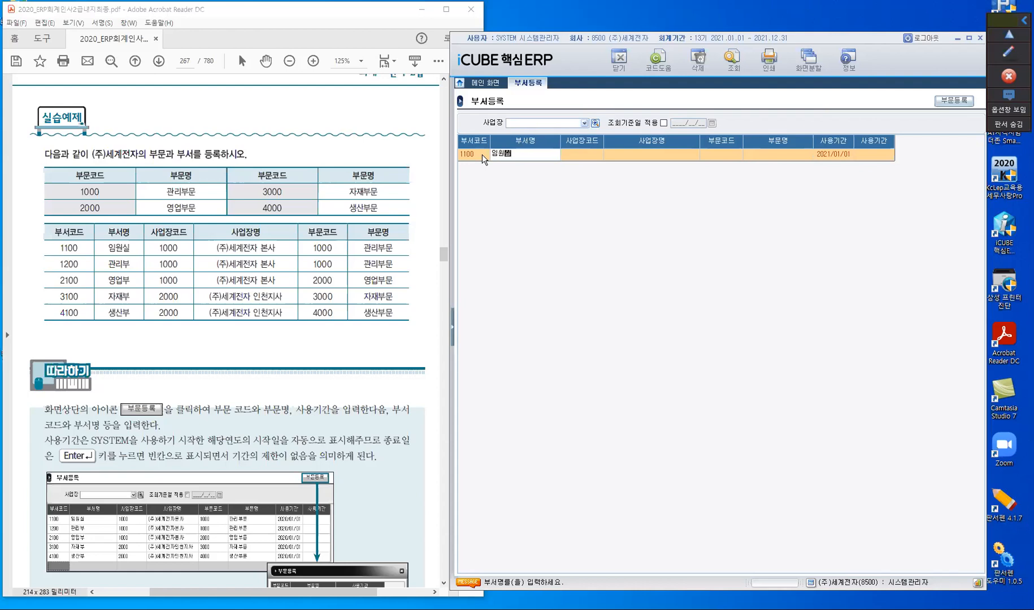
{"action": "type", "text": "실"}
{"action": "key", "text": "Return"}
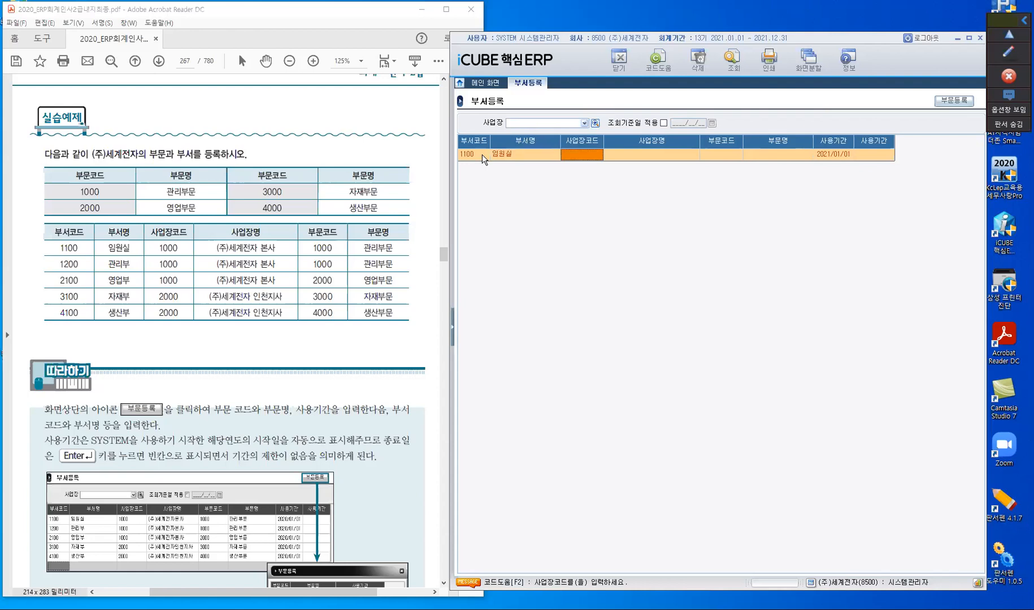
Assign department 1100 to business site code 1000 and division code 1000, with start date 2020/01/01
{"action": "left_click", "coordinate": [564, 154]}
{"action": "type", "text": "1000"}
{"action": "key", "text": "Return"}
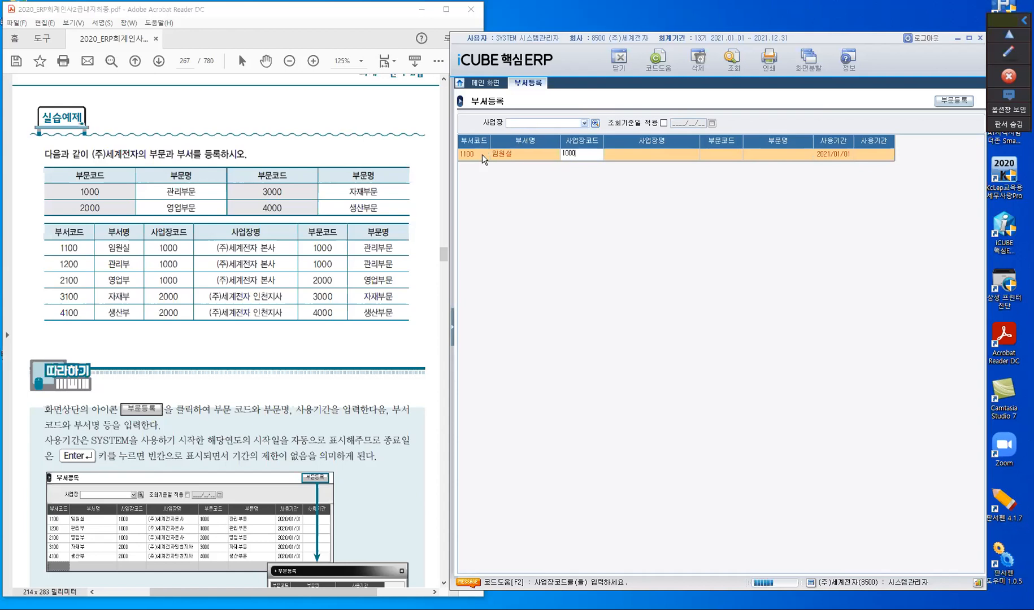
{"action": "key", "text": "Return"}
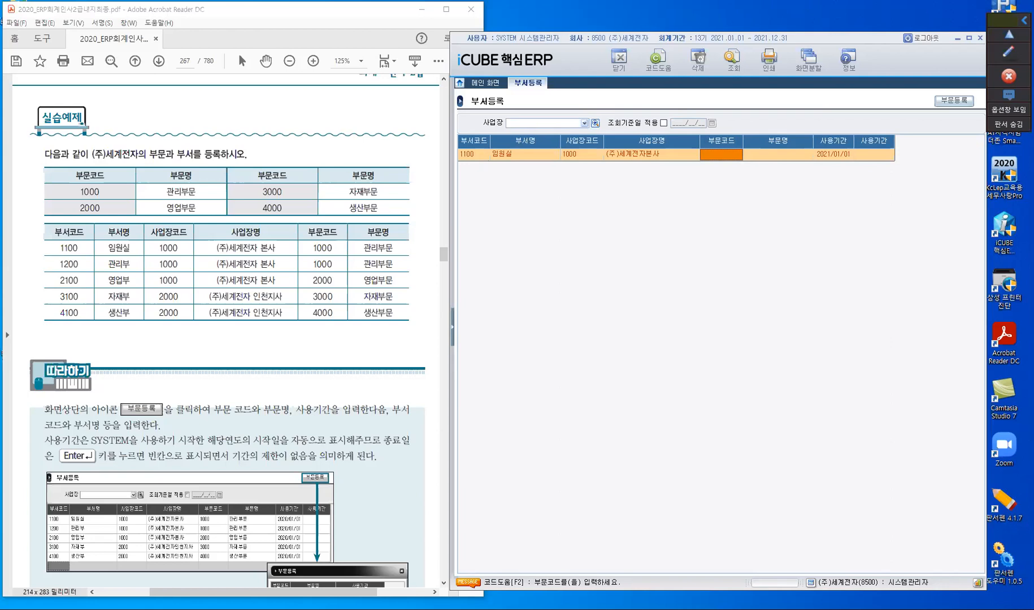
{"action": "type", "text": "1000"}
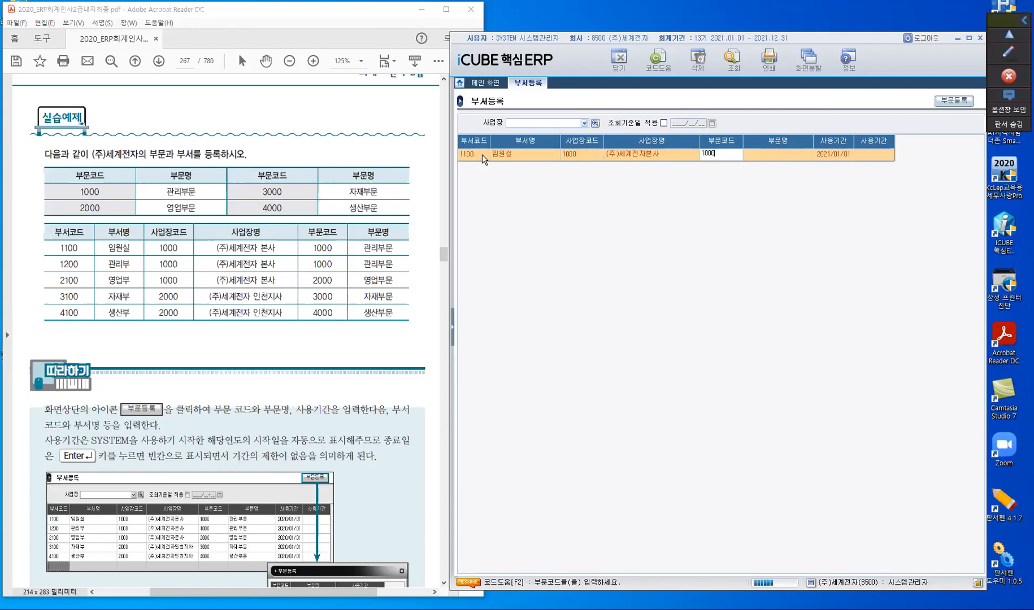
{"action": "key", "text": "Return"}
{"action": "key", "text": "Return"}
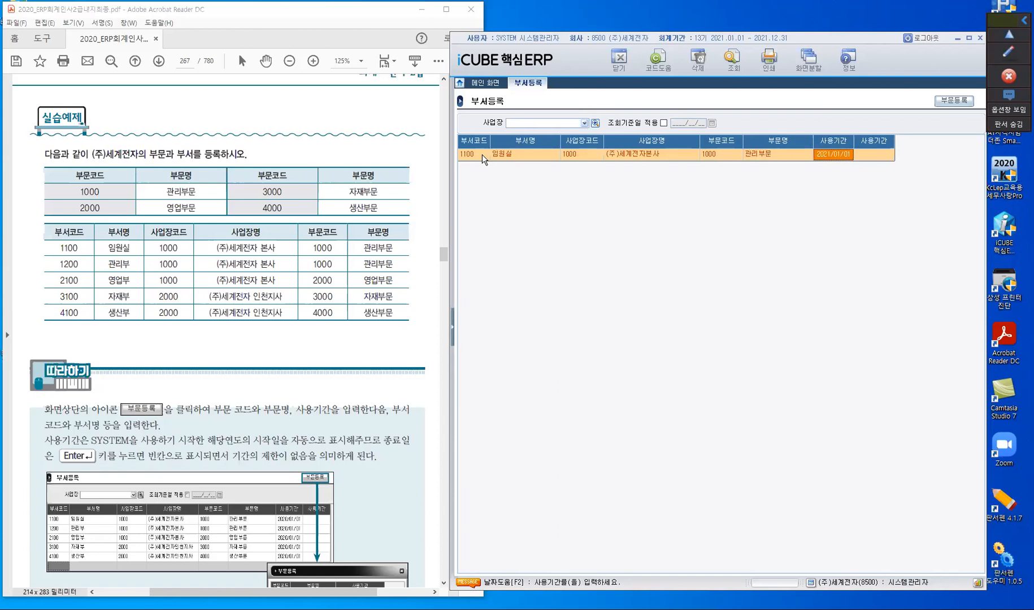
{"action": "type", "text": "2020/01/01"}
{"action": "key", "text": "Return"}
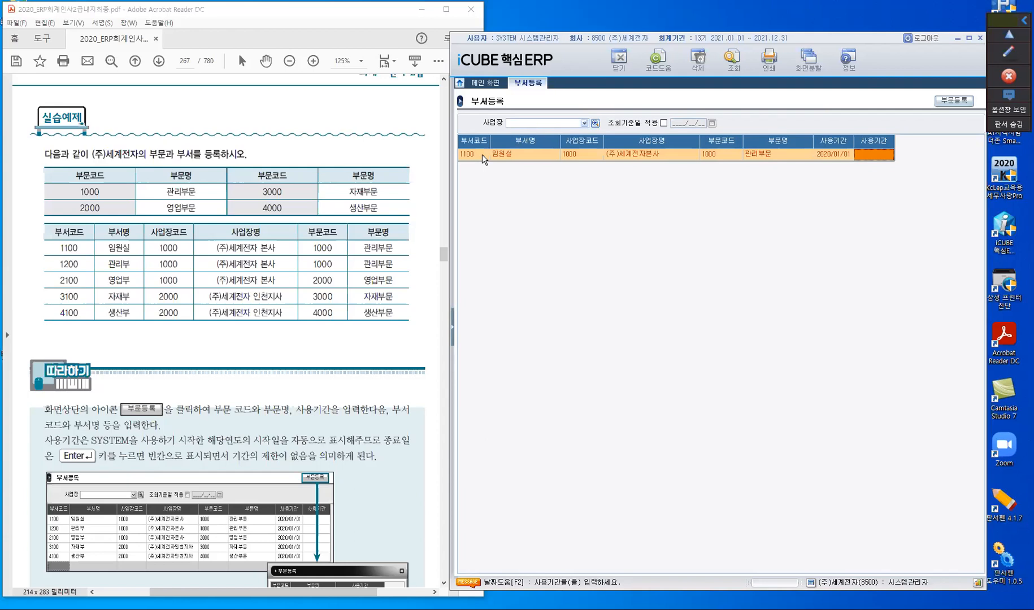
Leave department 1100's end date blank and add department code 1200 with the name 관리부
{"action": "key", "text": "Return"}
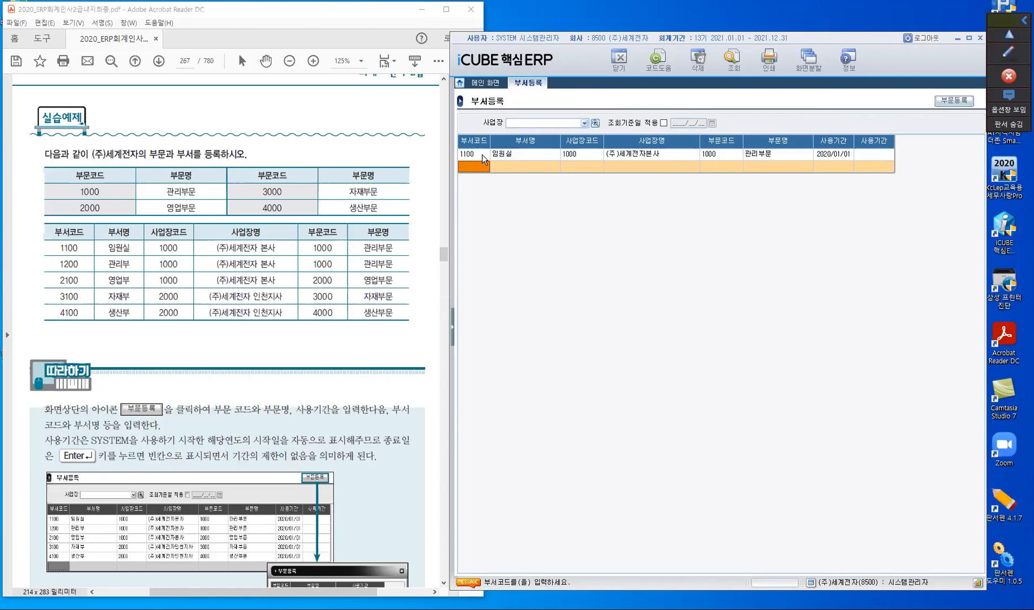
{"action": "type", "text": "1200"}
{"action": "key", "text": "Return"}
{"action": "type", "text": "ㄱ"}
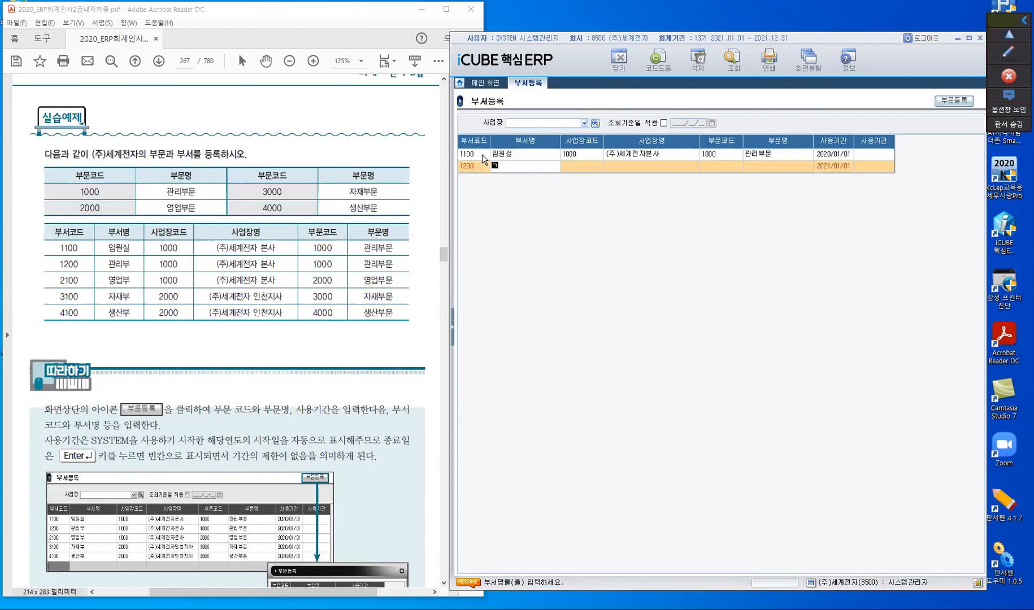
{"action": "type", "text": "과리부"}
{"action": "key", "text": "Return"}
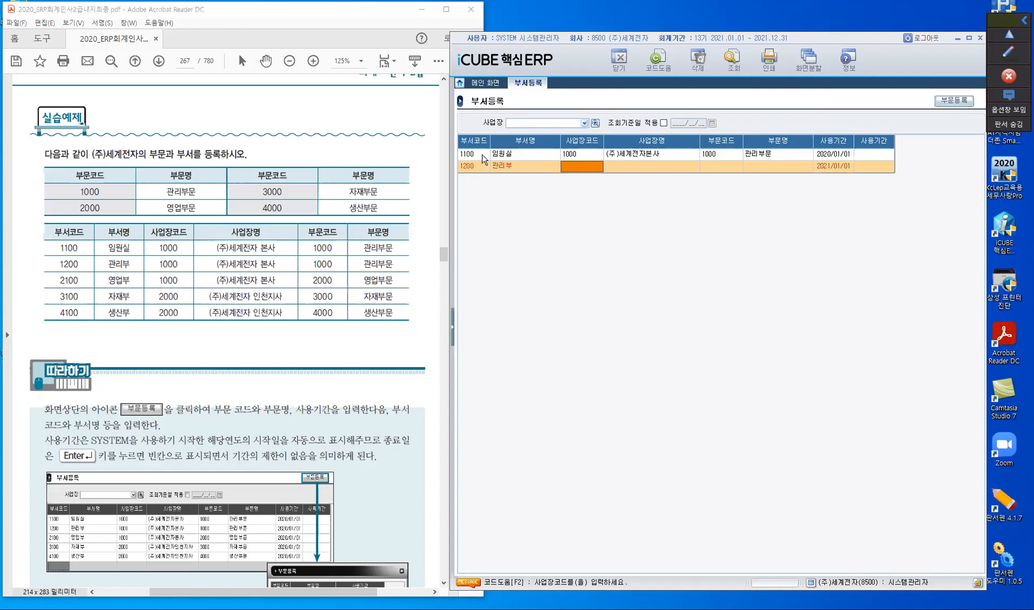
Assign department 1200 to business site code 1000, (주)세계전자본사, from the business site code list
{"action": "key", "text": "F2"}
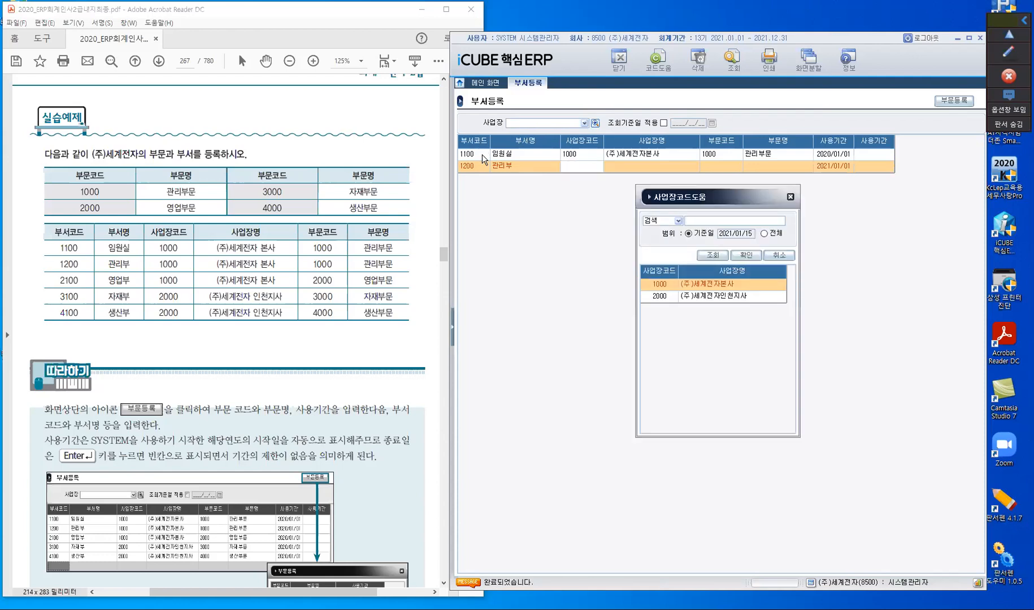
{"action": "left_click", "coordinate": [661, 286]}
{"action": "left_click", "coordinate": [746, 256]}
{"action": "left_click", "coordinate": [746, 255]}
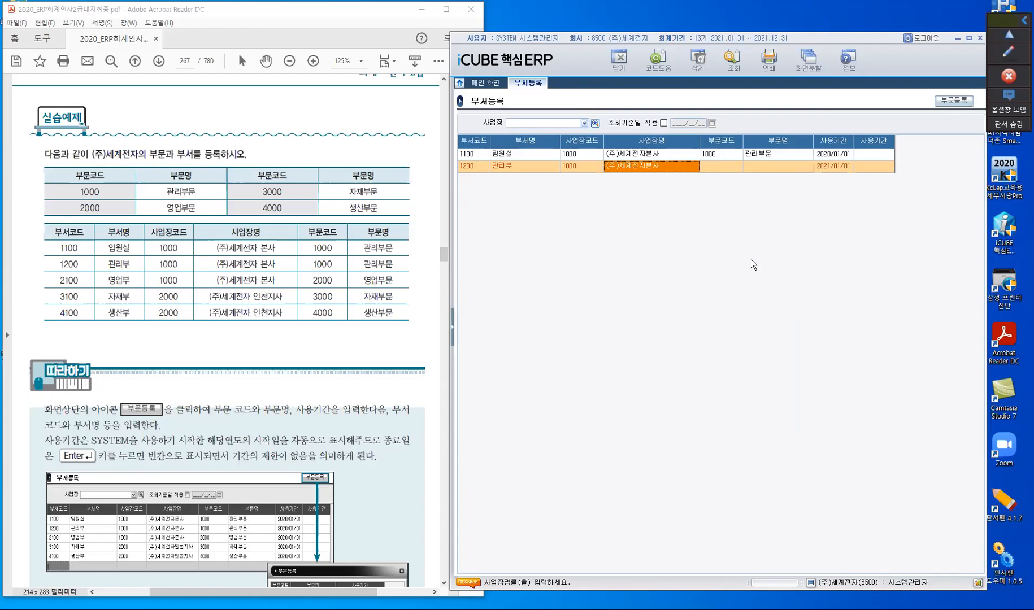
Assign division code 1000 관리부문 to department 1200, with start date 2020/01/01 and no end date
{"action": "key", "text": "Return"}
{"action": "key", "text": "F2"}
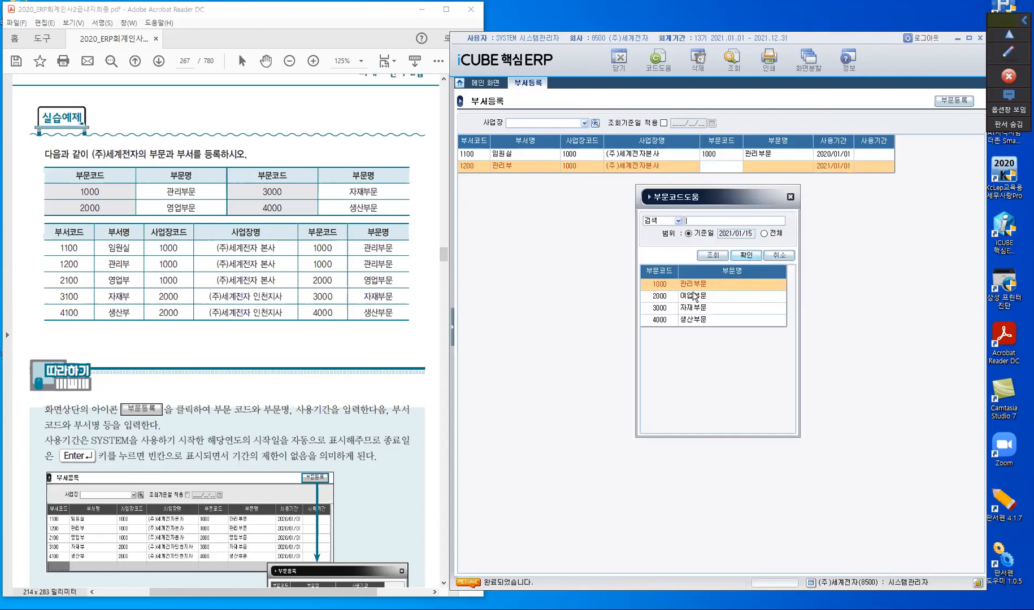
{"action": "left_click", "coordinate": [743, 255]}
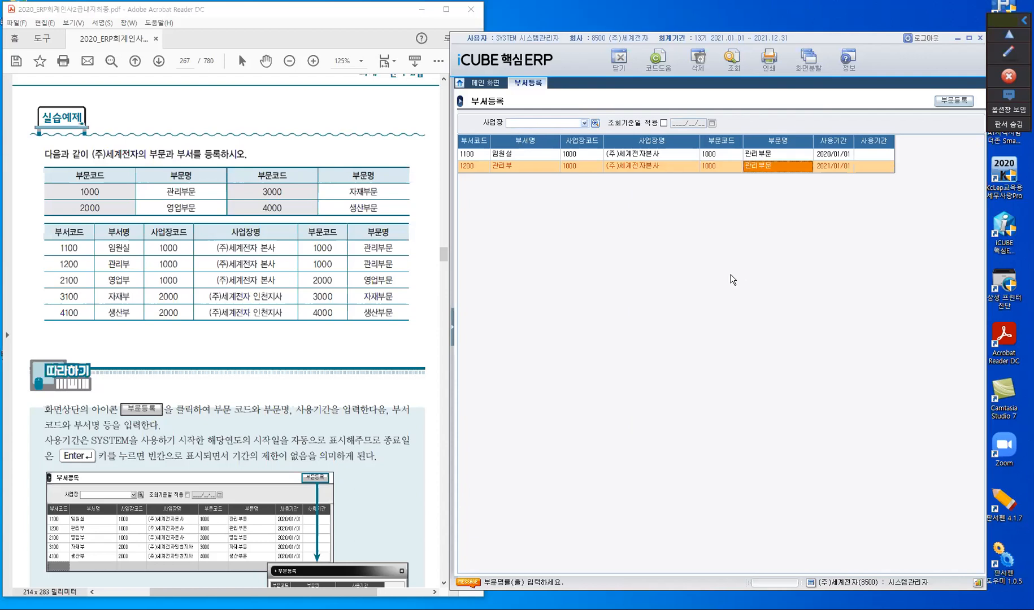
{"action": "key", "text": "Return"}
{"action": "type", "text": "2020/01/01"}
{"action": "key", "text": "Return"}
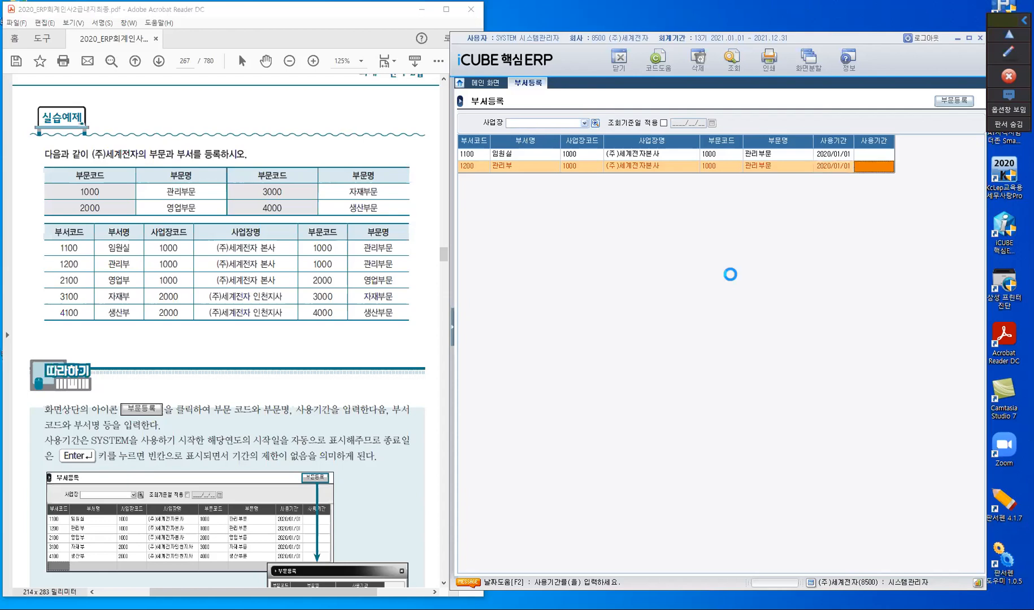
{"action": "key", "text": "Return"}
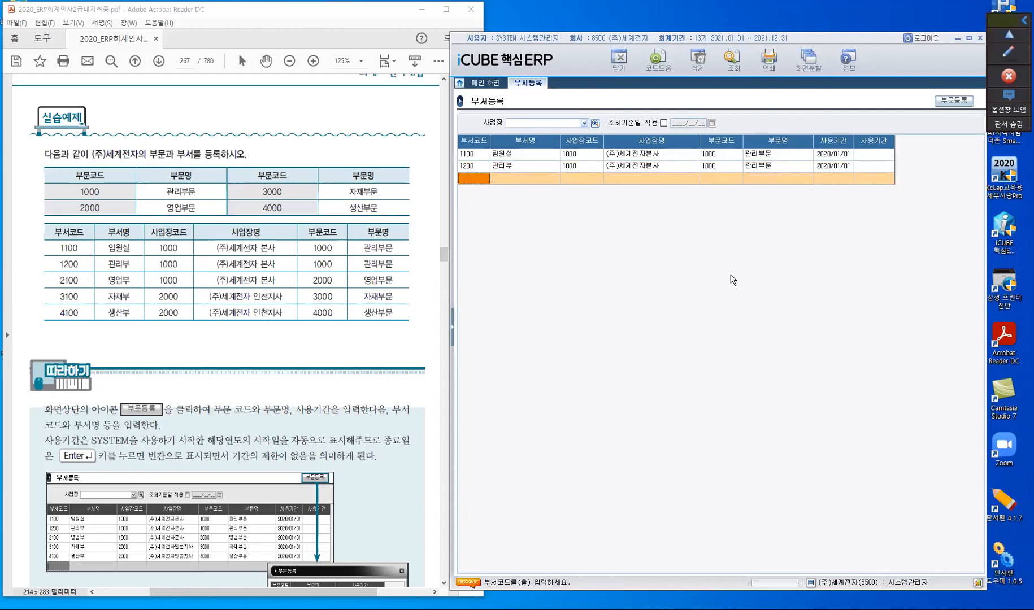
Add department code 2100 with the name 영업부 in the following row
{"action": "type", "text": "2100"}
{"action": "key", "text": "Return"}
{"action": "type", "text": "ㅇㅇ뻘"}
{"action": "key", "text": "BackSpace"}
{"action": "key", "text": "BackSpace"}
{"action": "key", "text": "BackSpace"}
{"action": "type", "text": "영업부"}
{"action": "key", "text": "Return"}
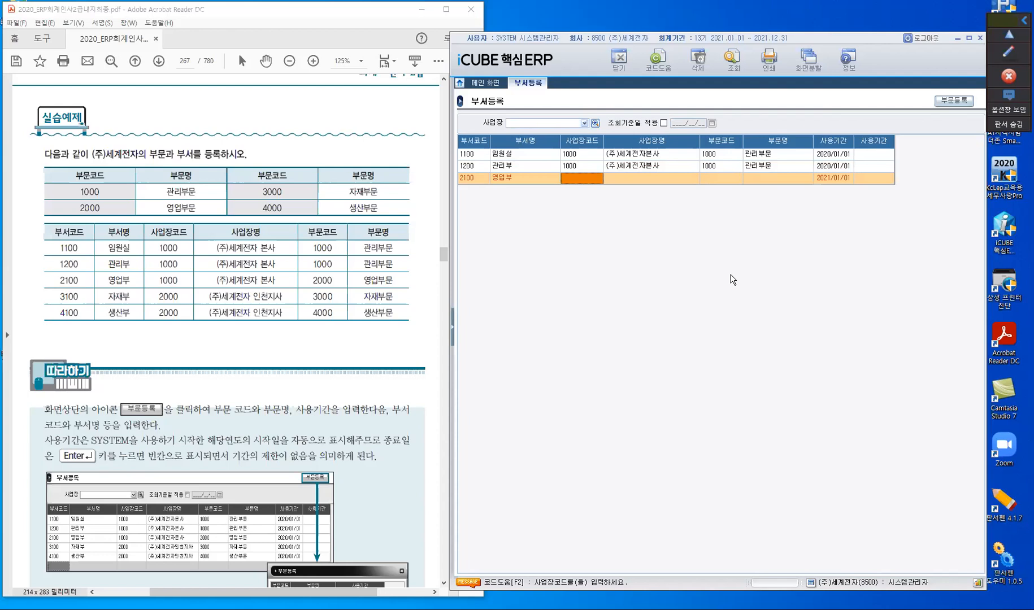
Look up business sites with the term 세계 and assign code 1000, (주)세계전자본사, to department 2100
{"action": "type", "text": "세계"}
{"action": "key", "text": "Return"}
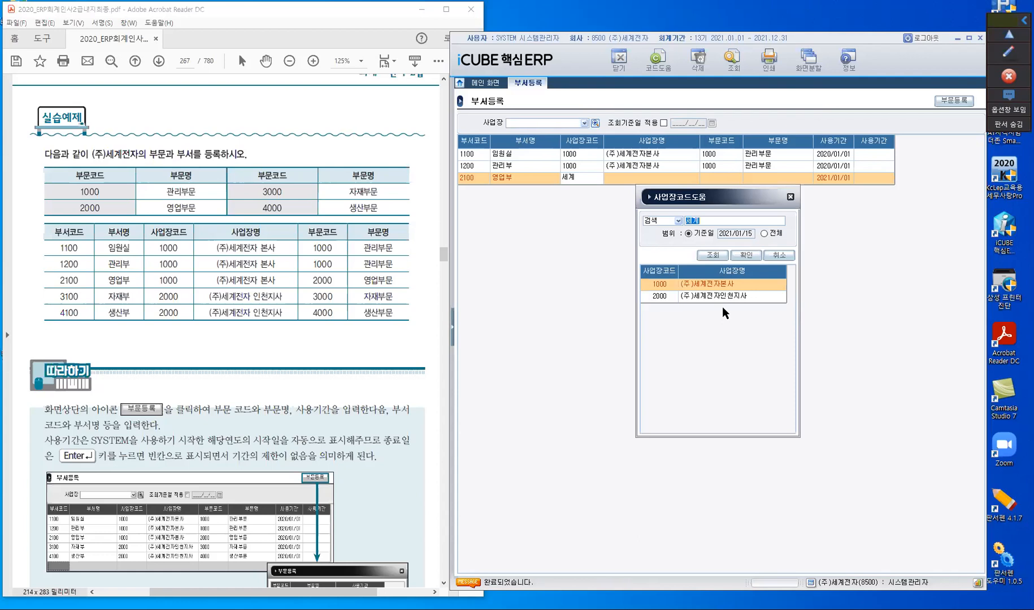
{"action": "left_click", "coordinate": [668, 285]}
{"action": "left_click", "coordinate": [746, 256]}
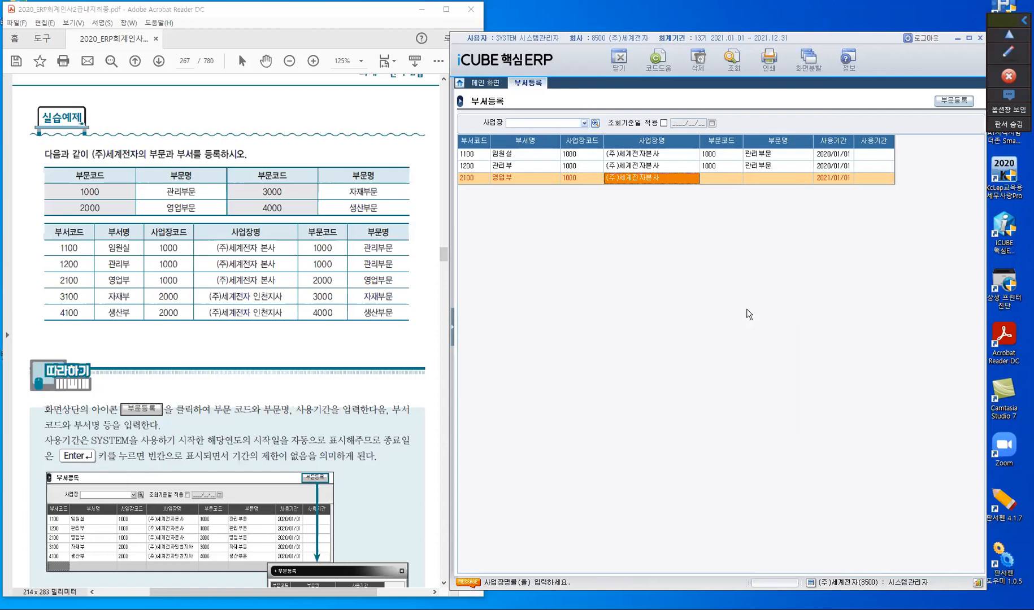
{"action": "key", "text": "Return"}
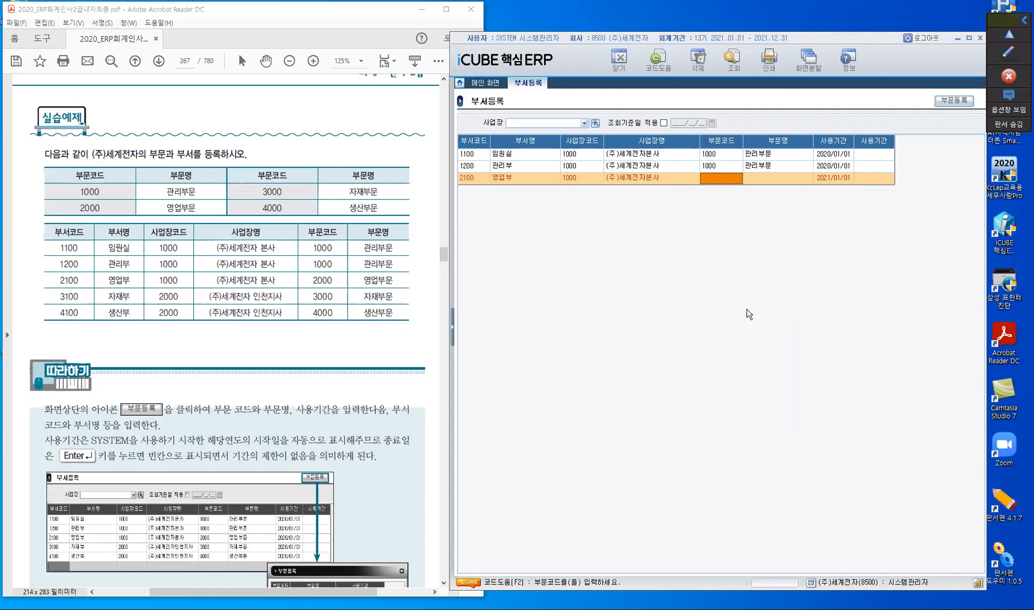
Try to assign department 2100's division with the search term 영업, and check the division code list
{"action": "type", "text": "영업"}
{"action": "key", "text": "Return"}
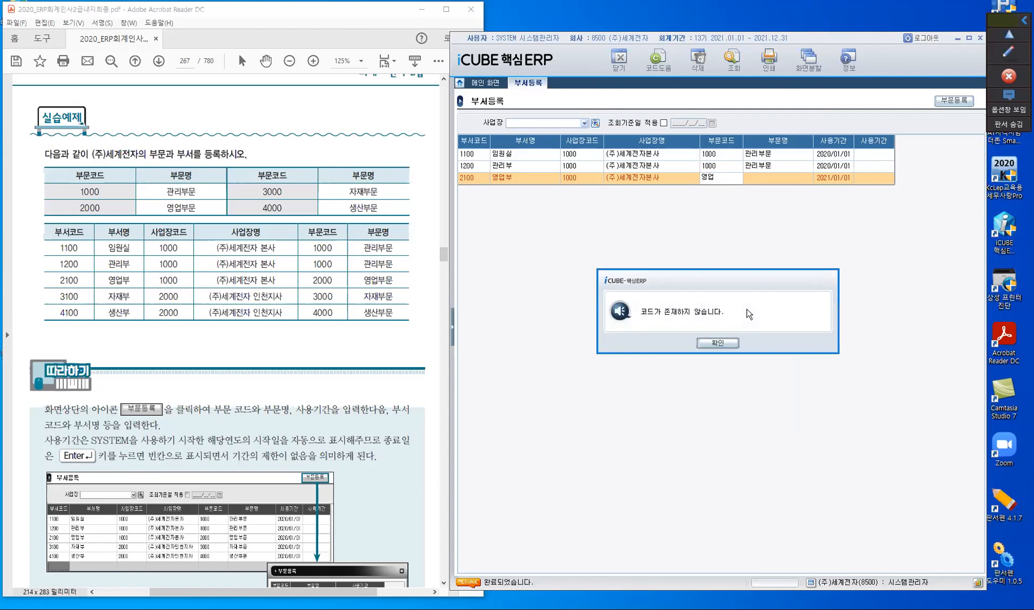
{"action": "key", "text": "Return"}
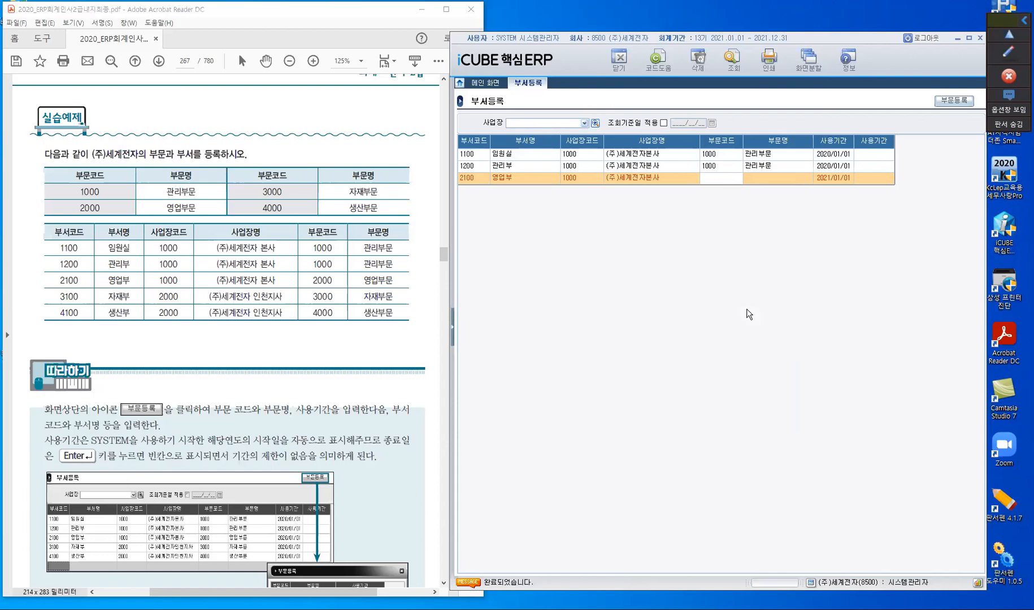
{"action": "key", "text": "F2"}
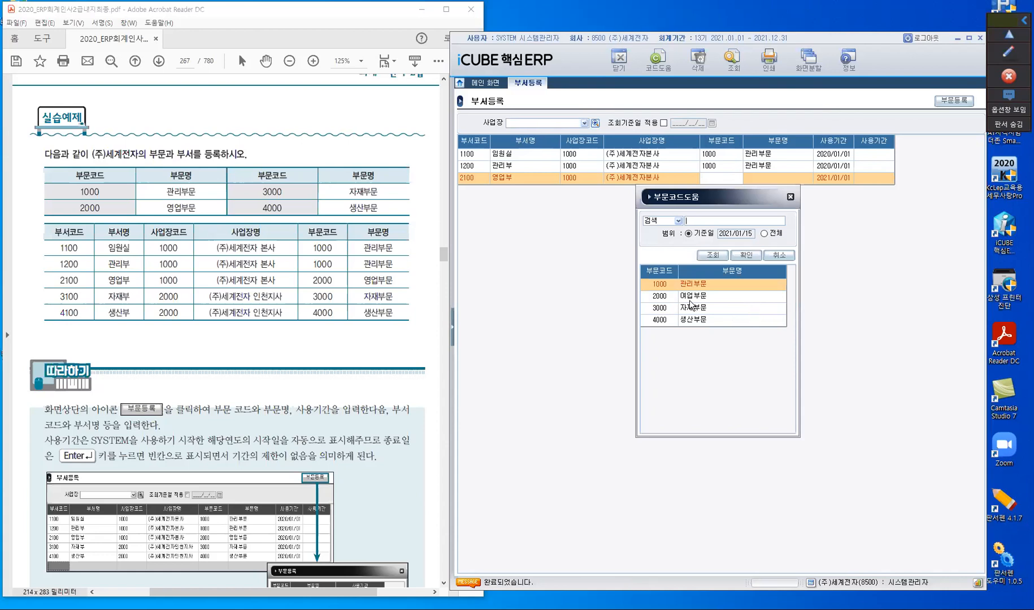
{"action": "left_click", "coordinate": [779, 257]}
Correct the name of division 2000 to 영업부문 in the division registration and confirm the list
{"action": "left_click", "coordinate": [951, 101]}
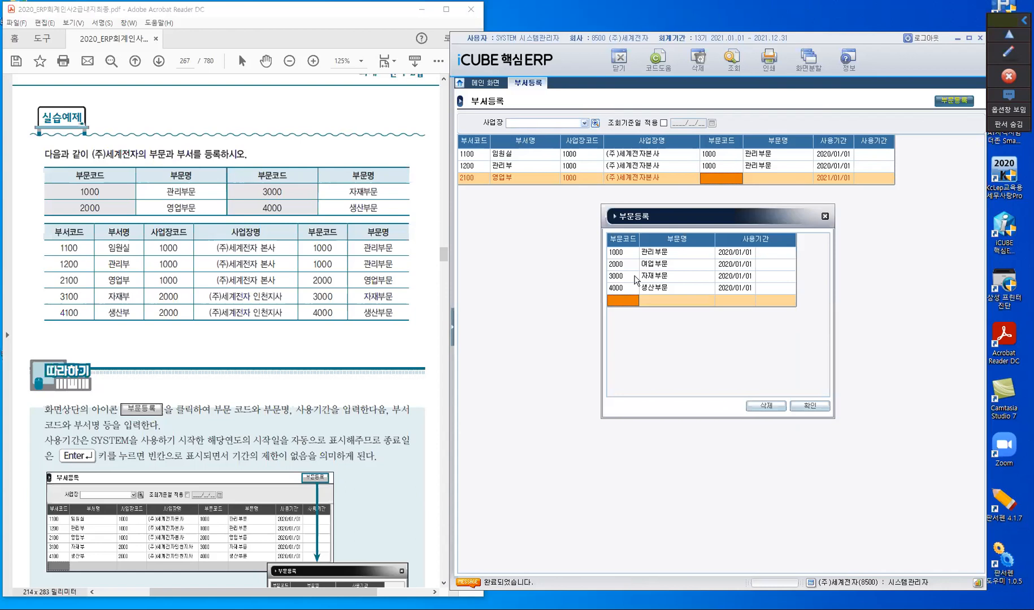
{"action": "left_click", "coordinate": [654, 264]}
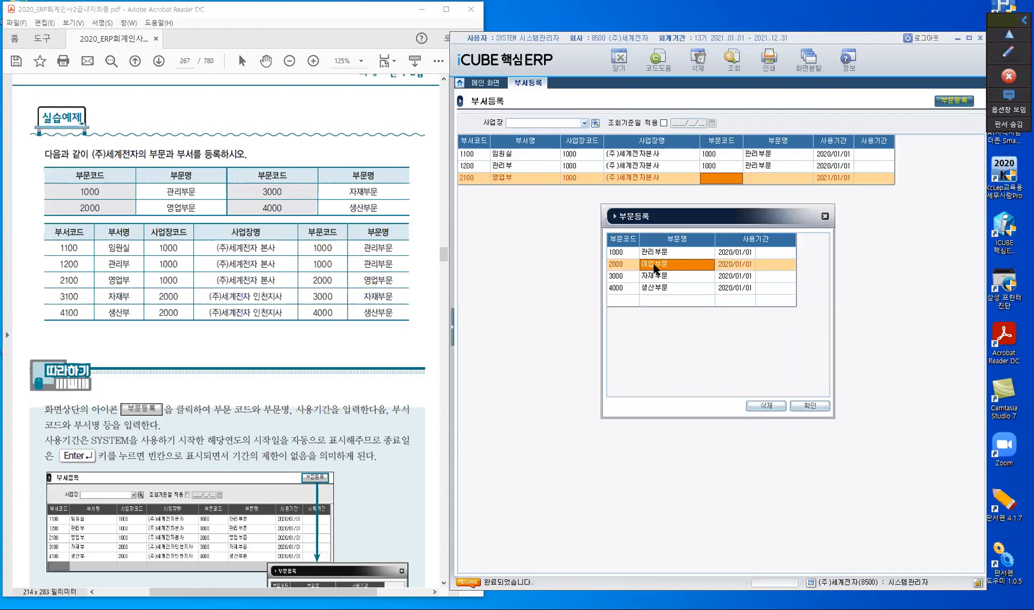
{"action": "type", "text": "여"}
{"action": "type", "text": "ㅇ어"}
{"action": "type", "text": "ㅂ부"}
{"action": "type", "text": "문"}
{"action": "key", "text": "Return"}
{"action": "key", "text": "Return"}
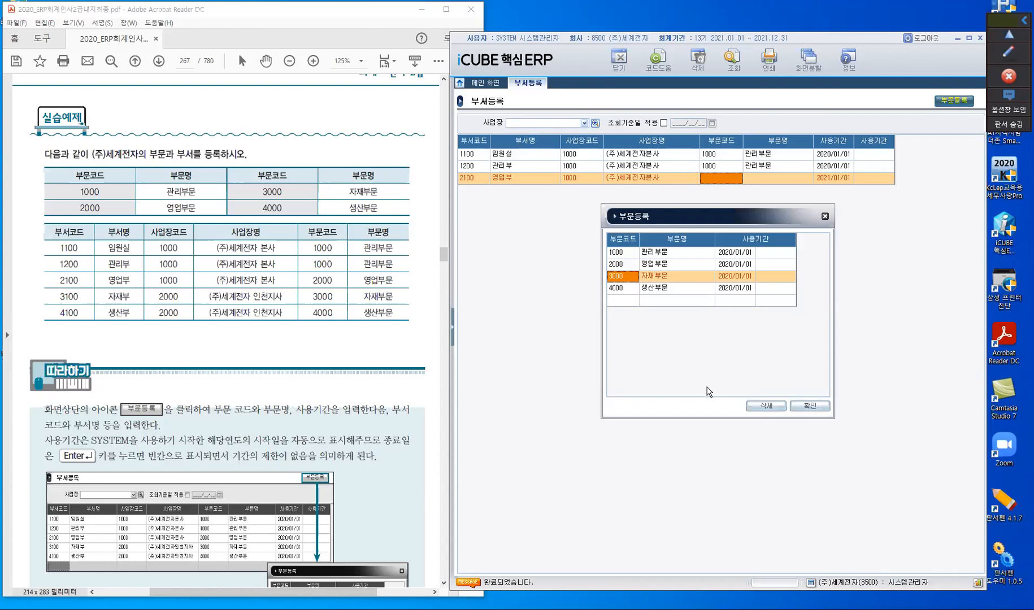
{"action": "left_click", "coordinate": [810, 405]}
Assign division code 2000 to department 2100 using the term 영업, with start date 2020/01/01 and no end date
{"action": "left_click", "coordinate": [721, 179]}
{"action": "type", "text": "영업"}
{"action": "key", "text": "Return"}
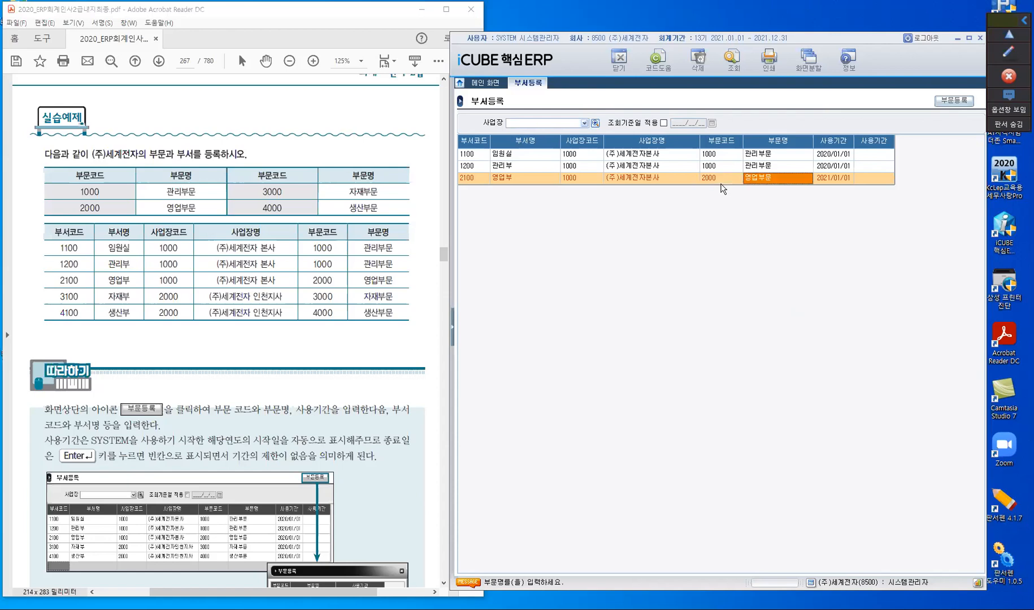
{"action": "key", "text": "Return"}
{"action": "type", "text": "2020/01/01"}
{"action": "key", "text": "Return"}
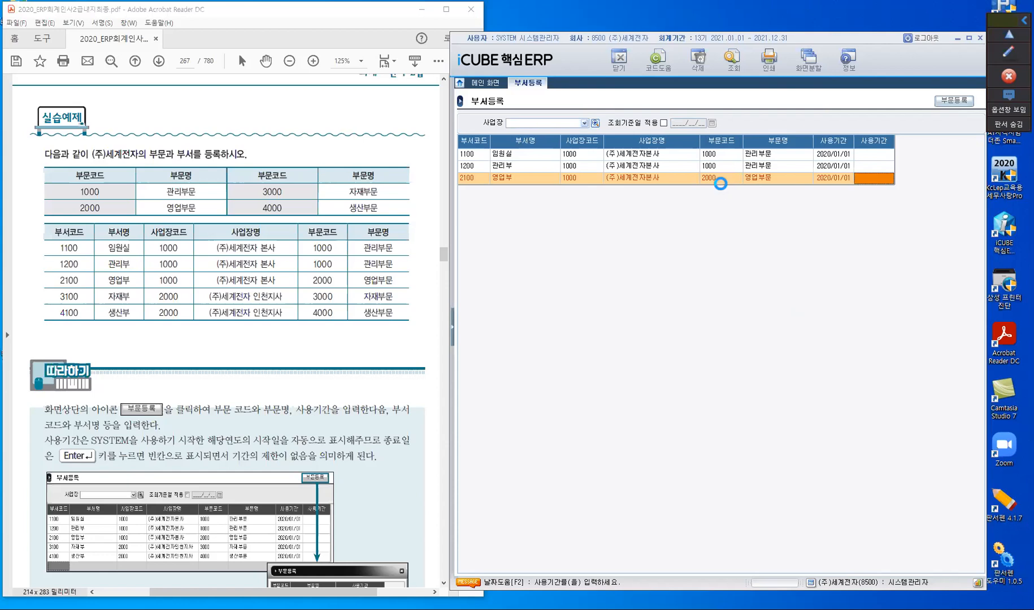
{"action": "key", "text": "Return"}
Add department code 3100 with the name 자재부 in the following row
{"action": "type", "text": "3100"}
{"action": "key", "text": "Return"}
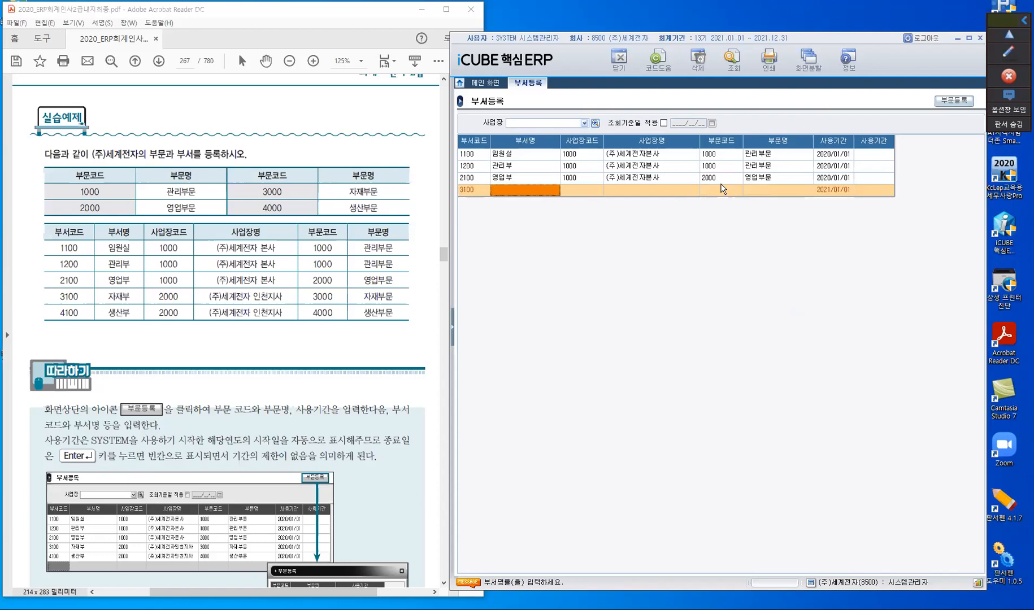
{"action": "type", "text": "자재"}
{"action": "key", "text": "BackSpace"}
{"action": "key", "text": "BackSpace"}
{"action": "key", "text": "BackSpace"}
{"action": "key", "text": "BackSpace"}
{"action": "type", "text": "자재부"}
{"action": "key", "text": "Return"}
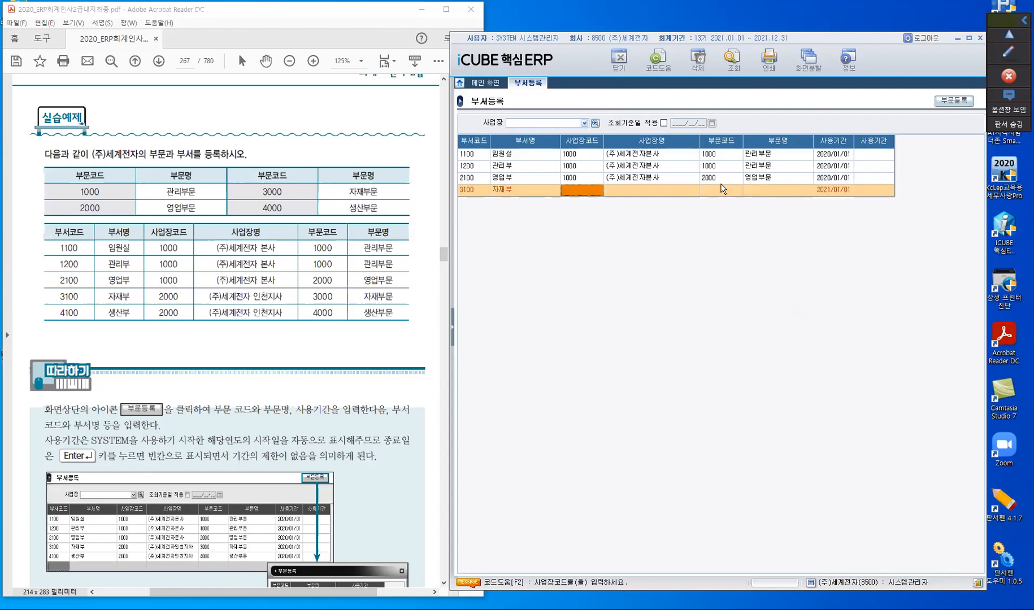
Assign department 3100 to business site code 2000 and division code 3000, with start date 2020/01/01
{"action": "type", "text": "2000"}
{"action": "key", "text": "Return"}
{"action": "key", "text": "Return"}
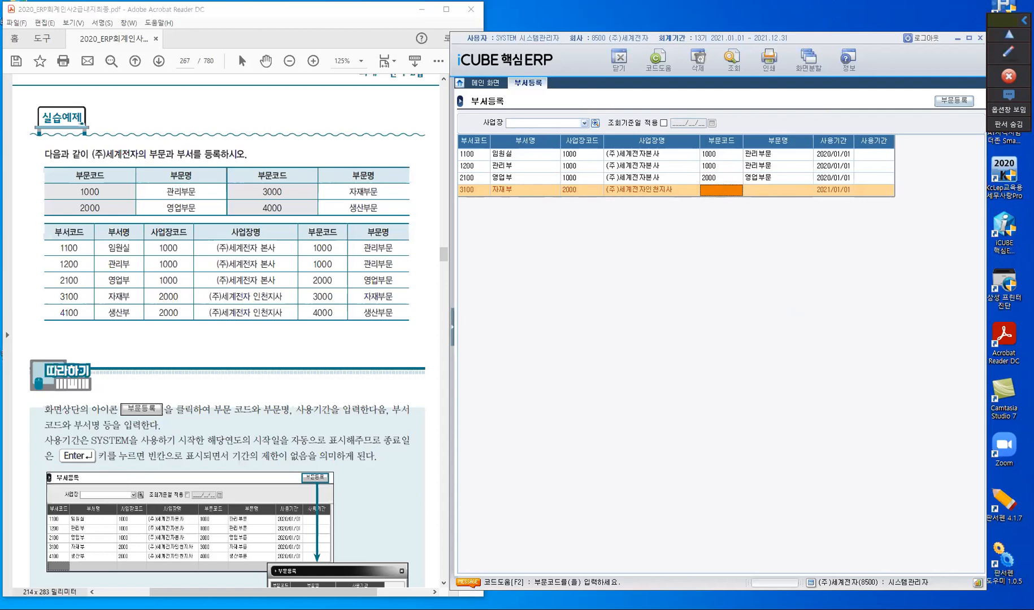
{"action": "type", "text": "3000"}
{"action": "key", "text": "Return"}
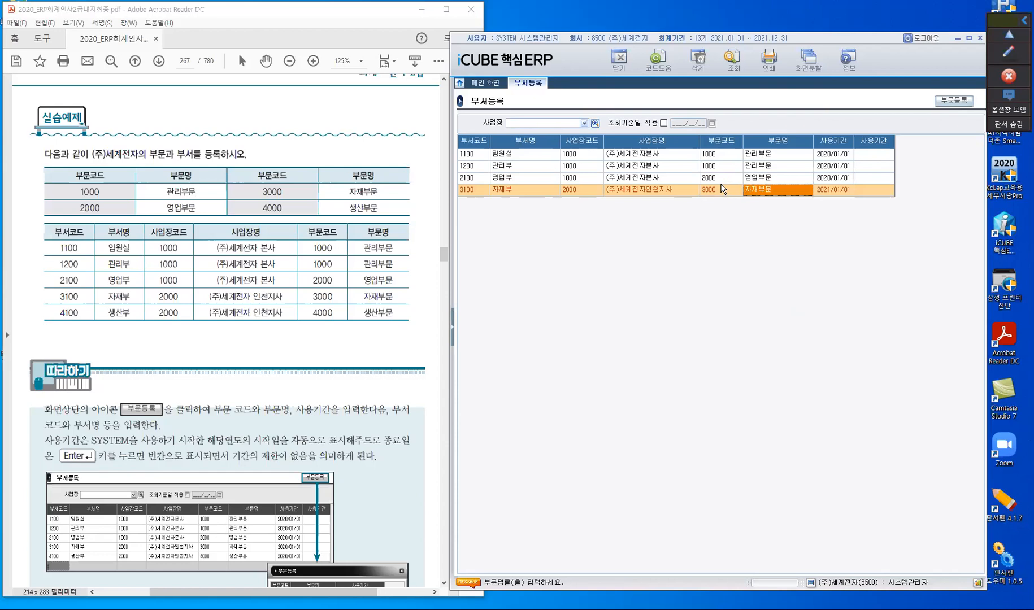
{"action": "key", "text": "Return"}
{"action": "type", "text": "20__/__/__"}
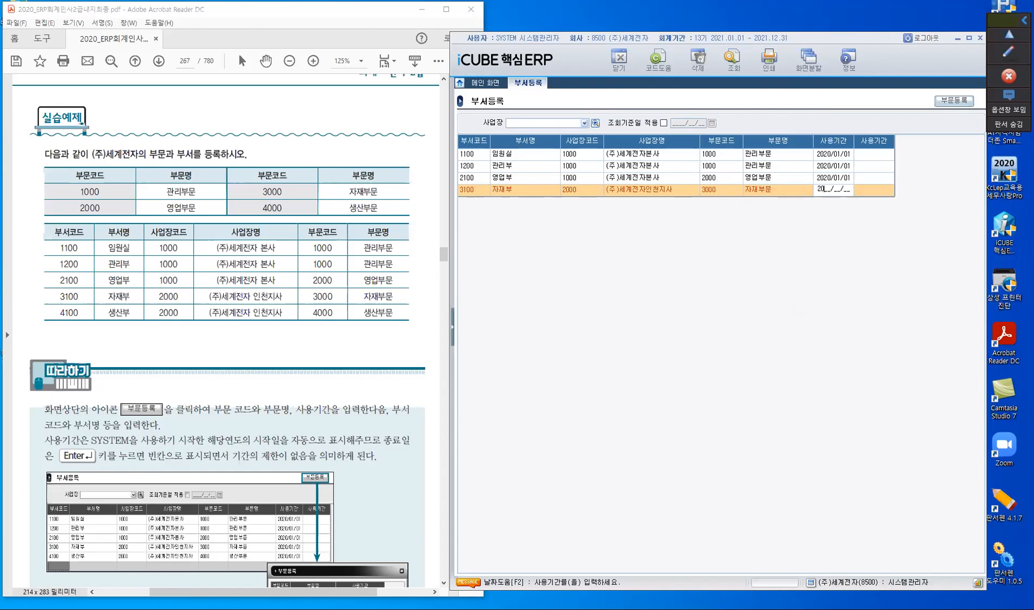
{"action": "key", "text": "Return"}
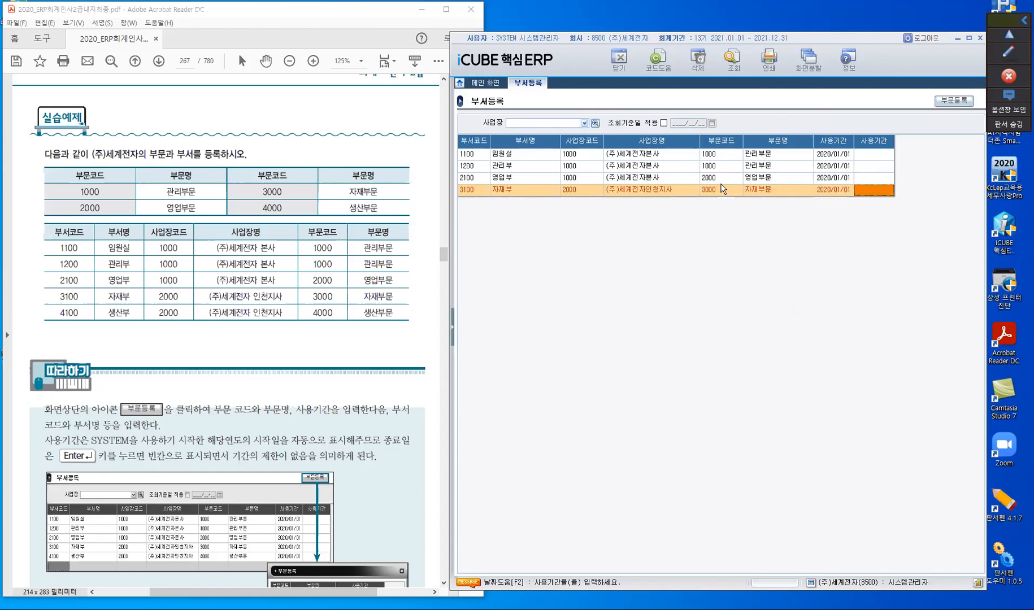
{"action": "key", "text": "Return"}
Add department code 4100 with the name 생산부 in the following row
{"action": "type", "text": "4100"}
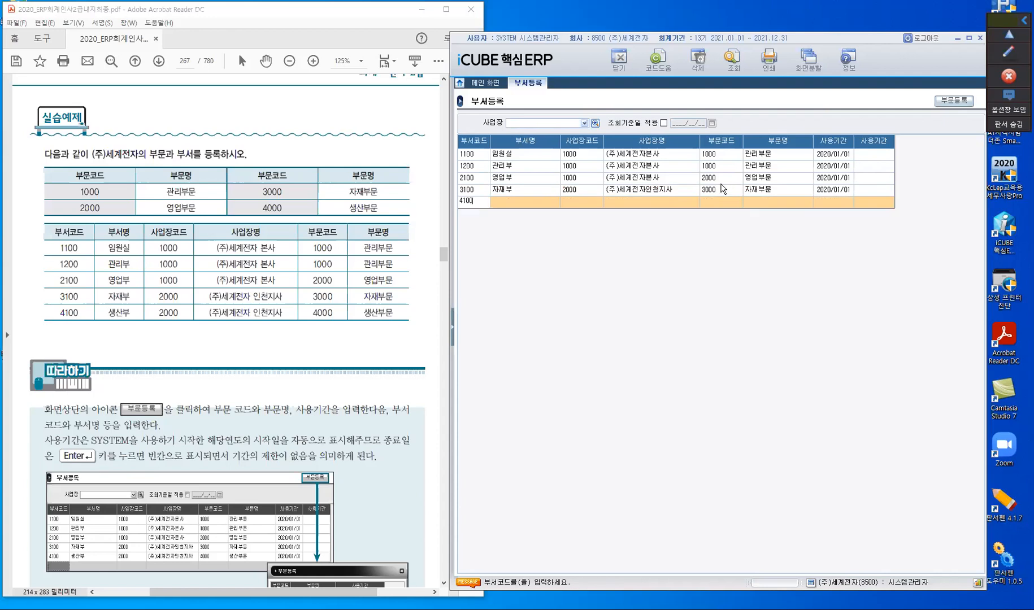
{"action": "key", "text": "Return"}
{"action": "type", "text": "ㅅㅅㅇ생"}
{"action": "key", "text": "BackSpace"}
{"action": "key", "text": "BackSpace"}
{"action": "key", "text": "BackSpace"}
{"action": "key", "text": "BackSpace"}
{"action": "key", "text": "BackSpace"}
{"action": "key", "text": "BackSpace"}
{"action": "type", "text": "생"}
{"action": "type", "text": "산ㅂ"}
{"action": "type", "text": "ㅜ"}
{"action": "key", "text": "Return"}
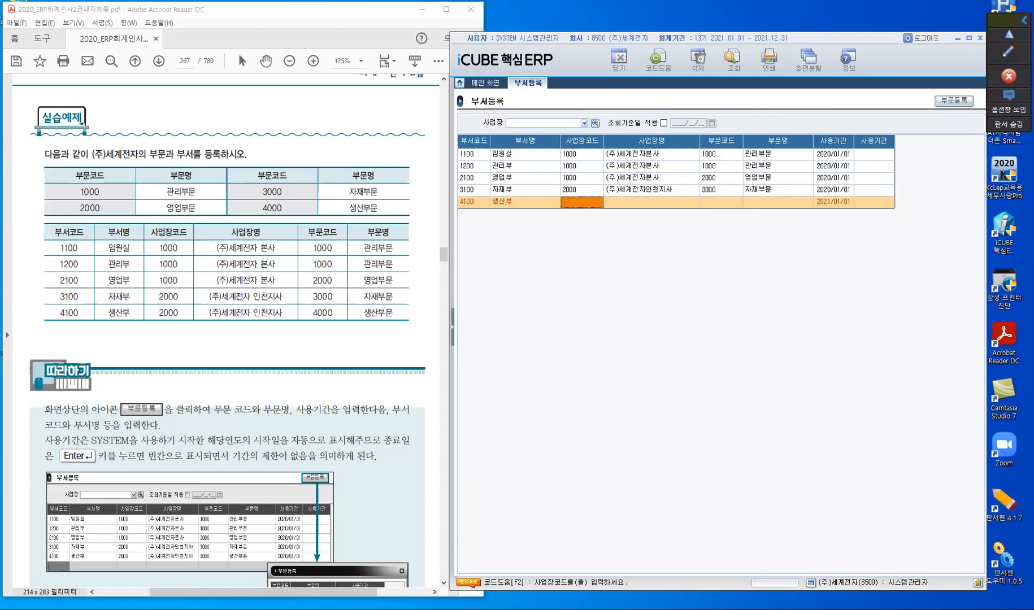
Assign department 4100 to business site code 2000 and division code 4000, with start date 2020/01/01
{"action": "type", "text": "2000"}
{"action": "key", "text": "Return"}
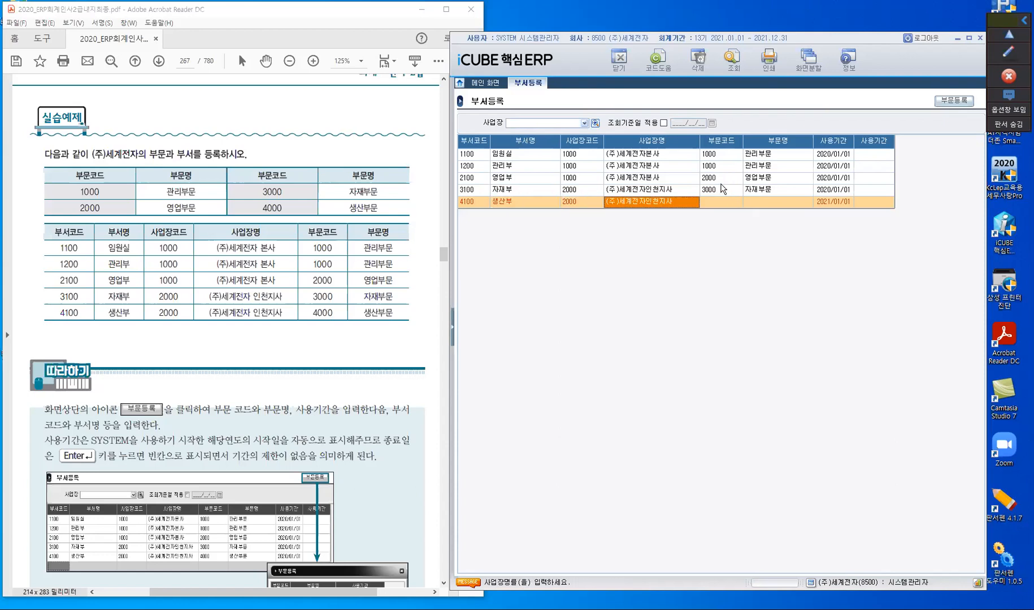
{"action": "key", "text": "Return"}
{"action": "type", "text": "4000"}
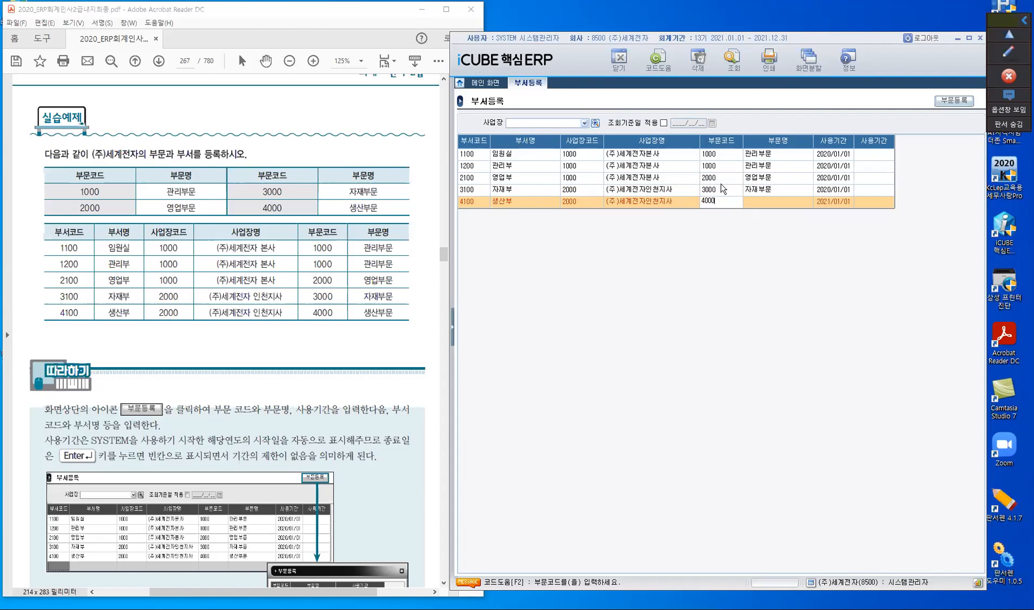
{"action": "key", "text": "Return"}
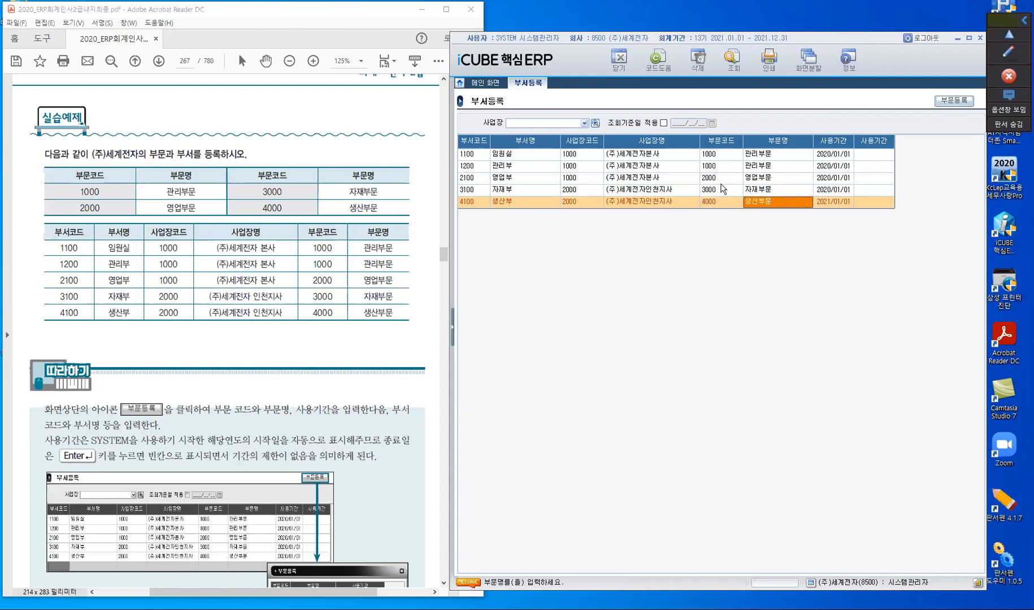
{"action": "key", "text": "Return"}
{"action": "type", "text": "2020/"}
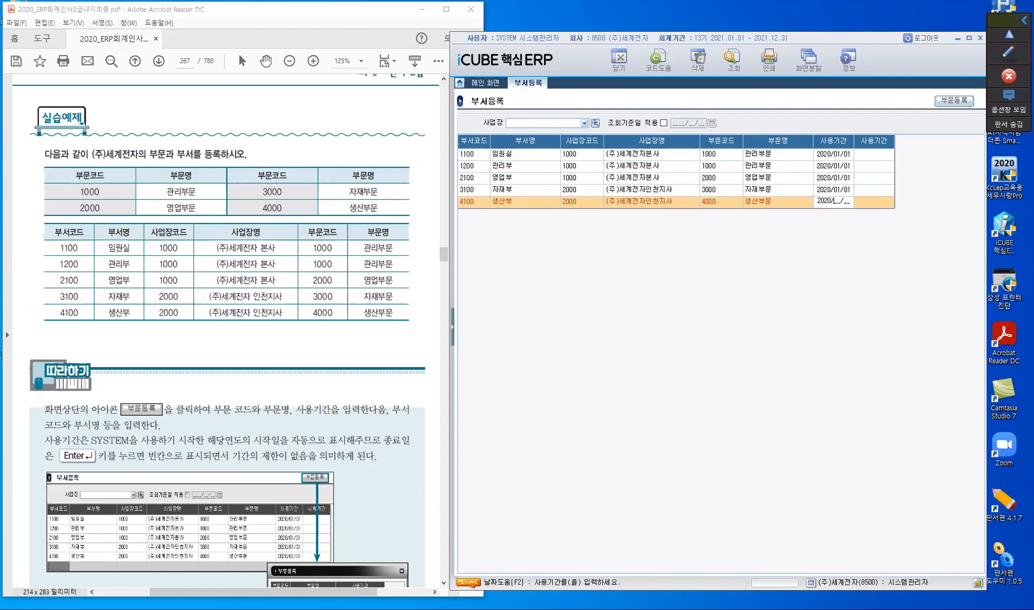
{"action": "type", "text": "01/01"}
{"action": "key", "text": "Return"}
{"action": "key", "text": "Return"}
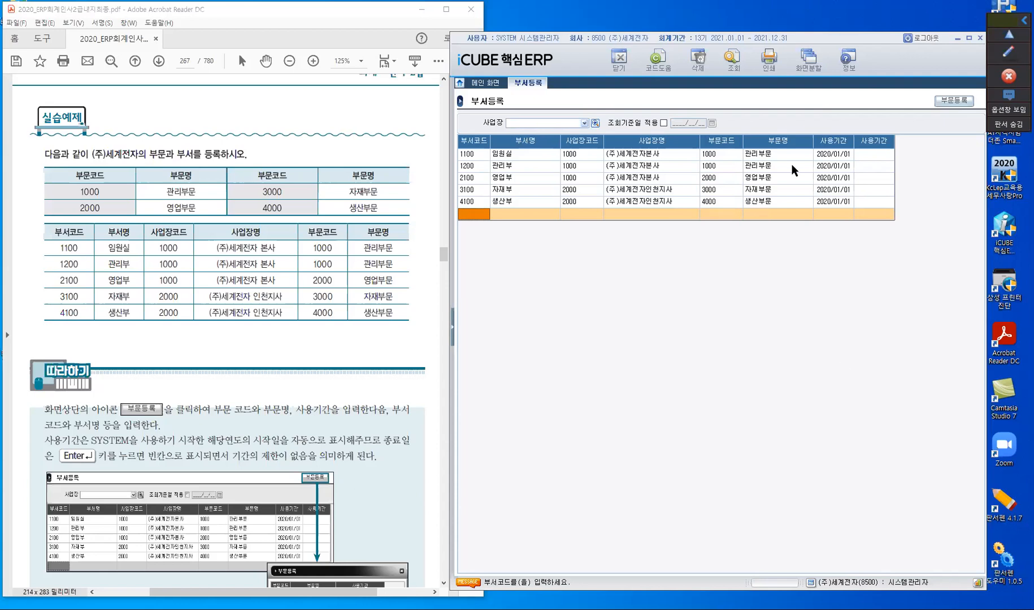
Apply the reference-date filter (조회기준일 적용) to the department list with the date 2021/01/23
{"action": "left_click", "coordinate": [636, 124]}
{"action": "left_click", "coordinate": [664, 123]}
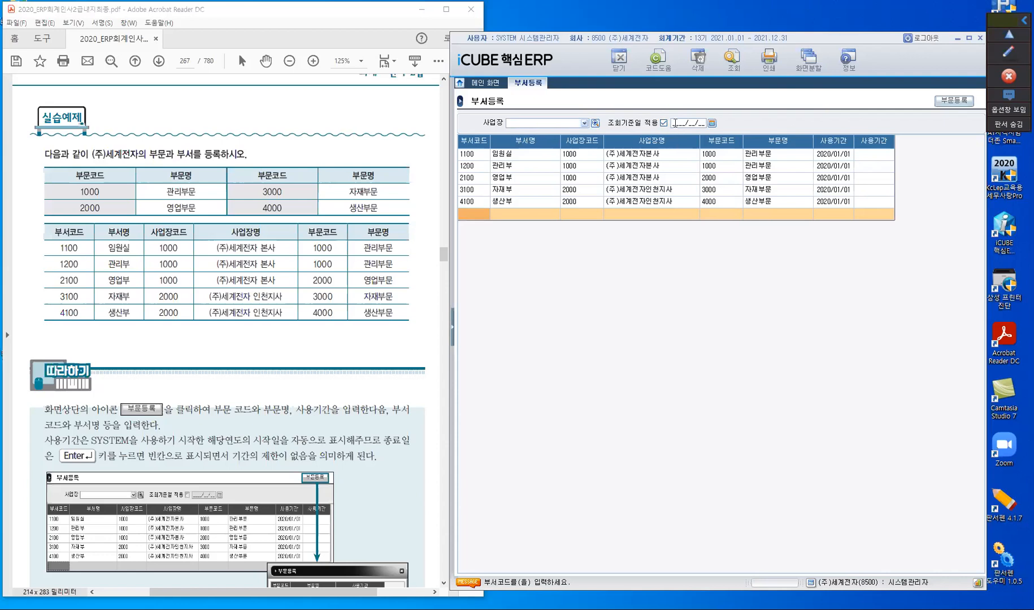
{"action": "key", "text": "Return"}
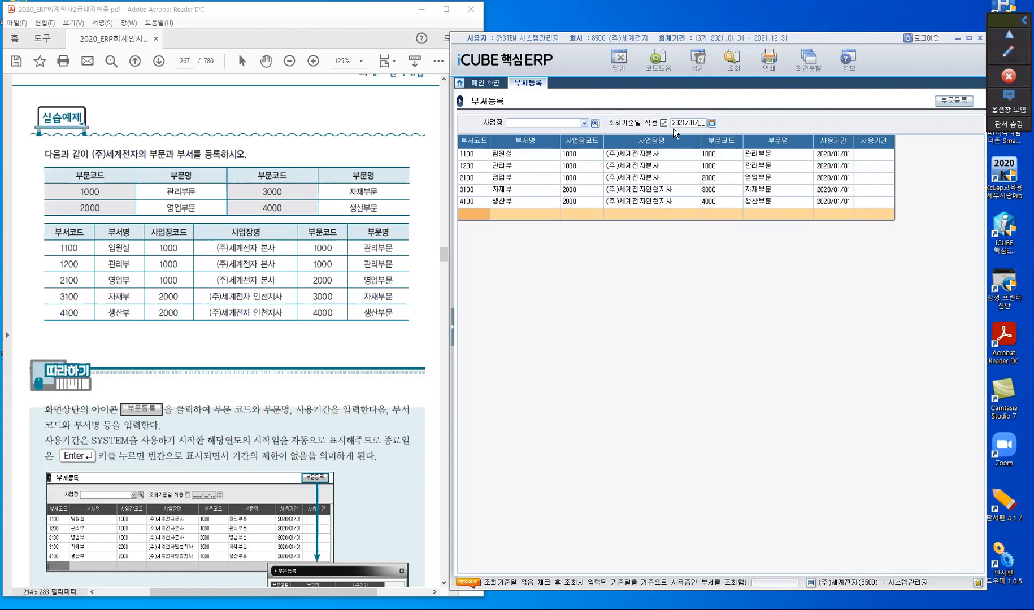
{"action": "type", "text": "23"}
{"action": "key", "text": "Return"}
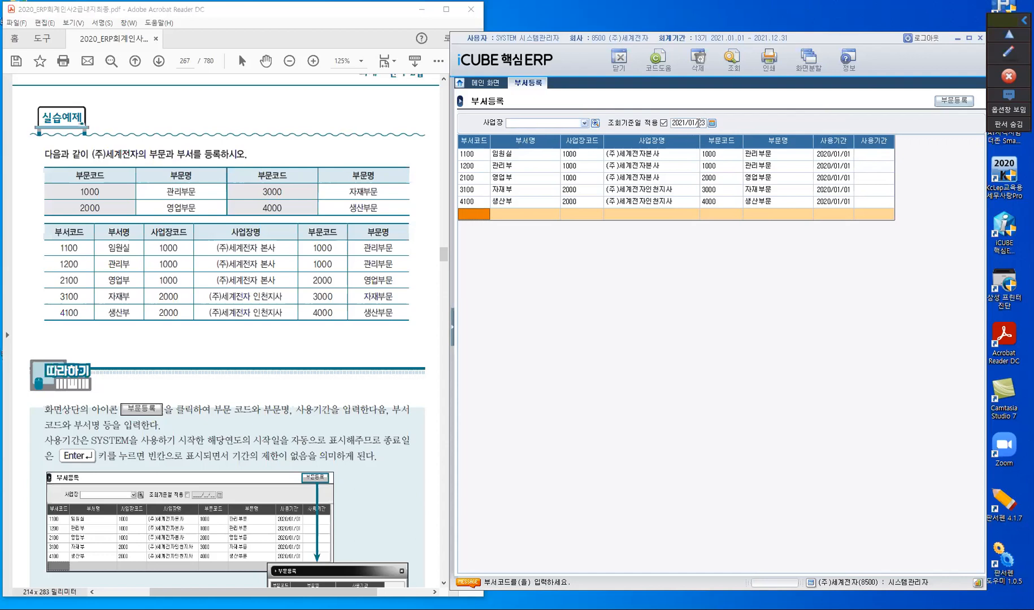
Set the department list's reference date to 2019/12/31 and run the filter
{"action": "left_click", "coordinate": [673, 125]}
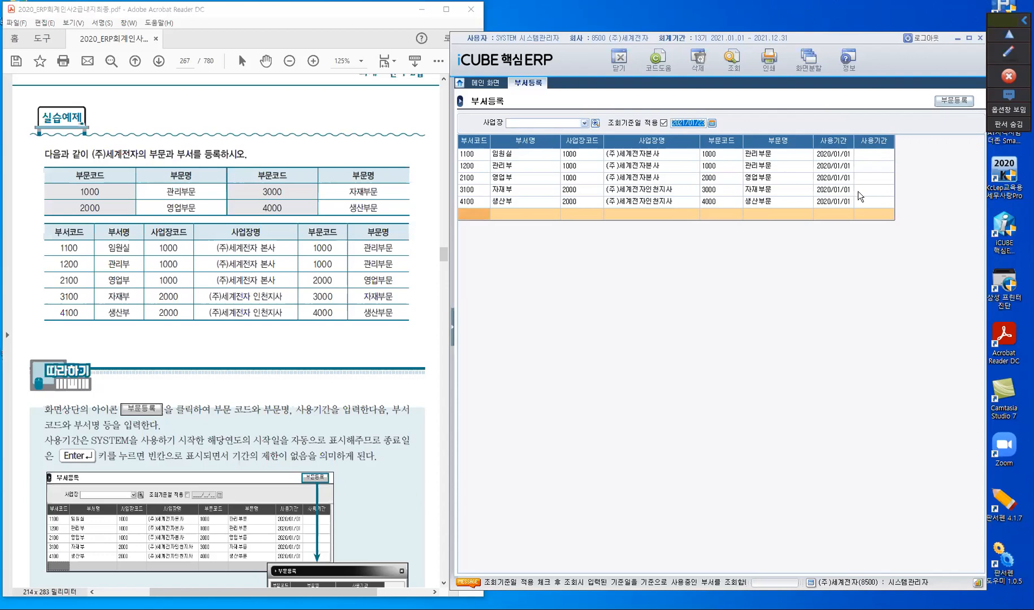
{"action": "type", "text": "2019/12/31"}
{"action": "key", "text": "Return"}
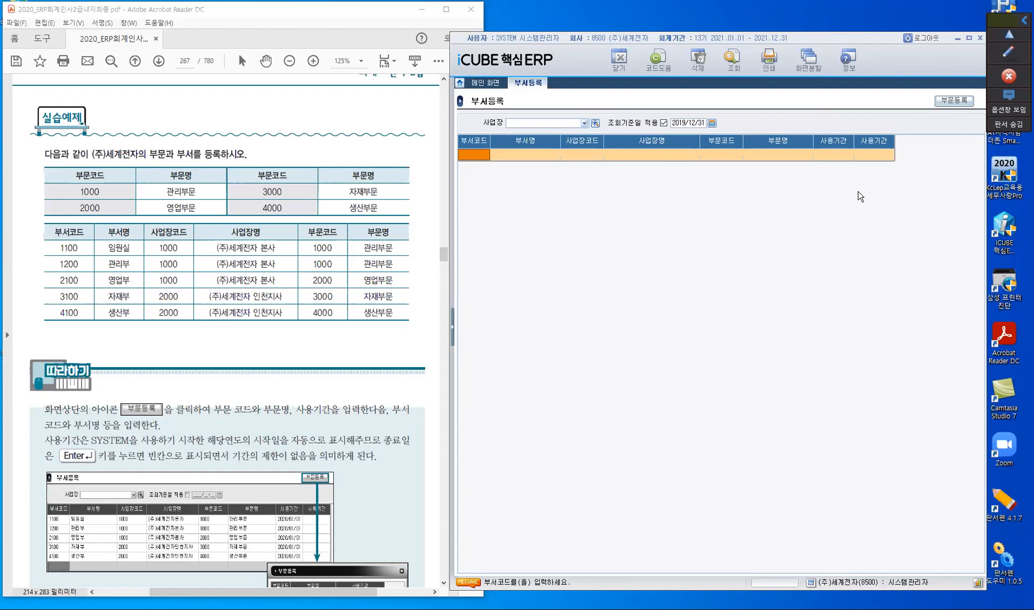
Turn off the reference-date filter and query the department list again
{"action": "left_click", "coordinate": [664, 124]}
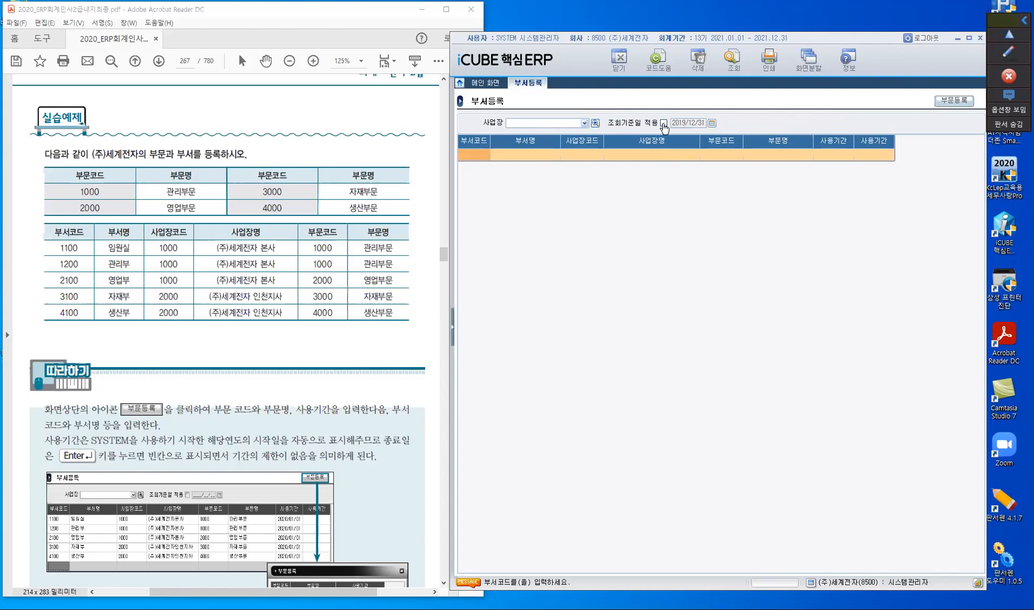
{"action": "left_click", "coordinate": [734, 70]}
{"action": "left_click", "coordinate": [734, 70]}
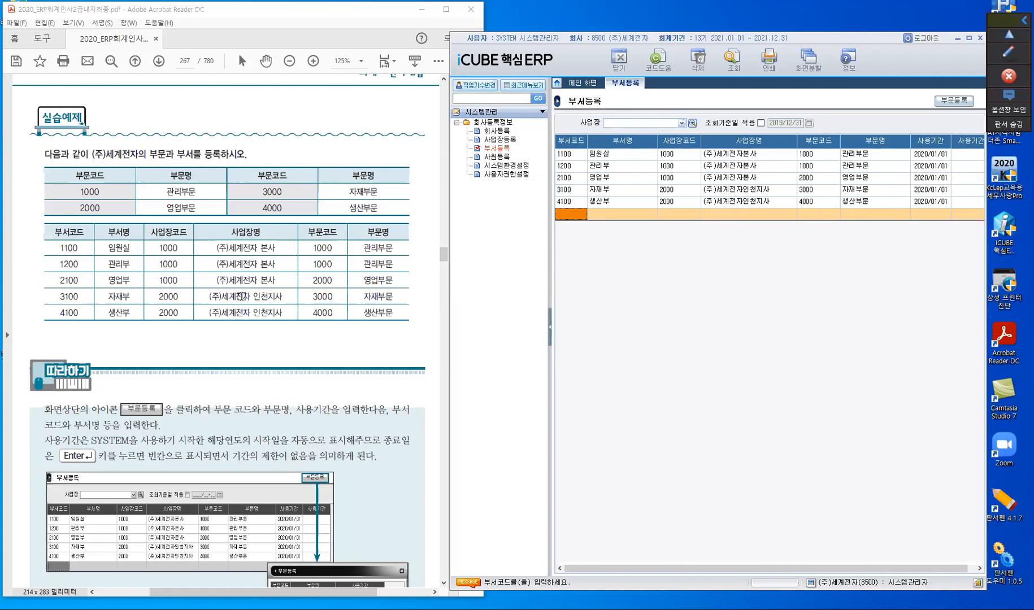
Highlight the term 퇴사일 at the start of item (5) in the field explanations of the textbook's 사원등록 section
{"action": "left_click", "coordinate": [215, 337]}
{"action": "scroll", "coordinate": [216, 337], "scroll_direction": "down", "scroll_amount": 3}
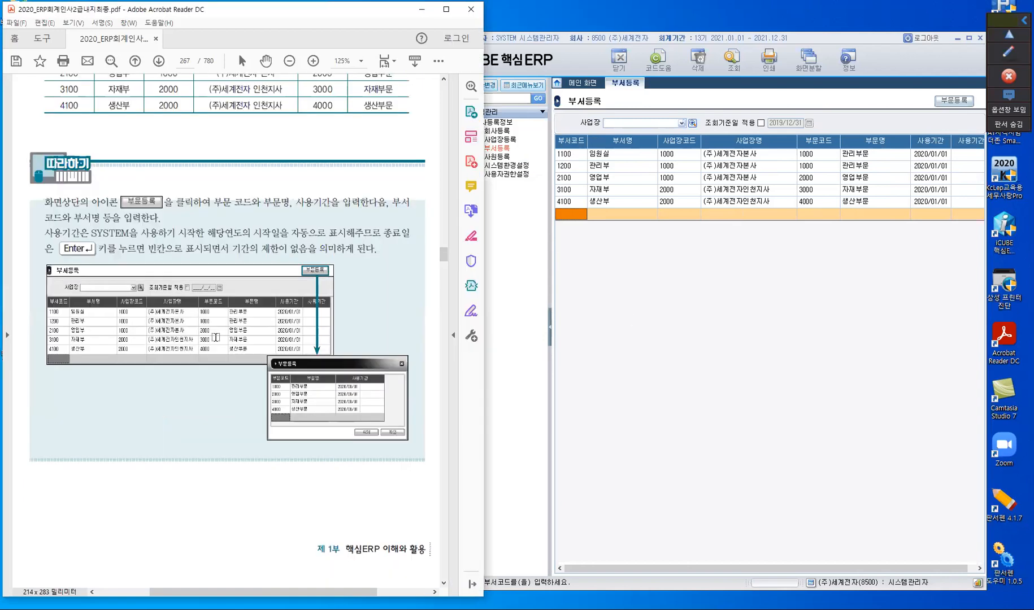
{"action": "scroll", "coordinate": [215, 337], "scroll_direction": "down", "scroll_amount": 7}
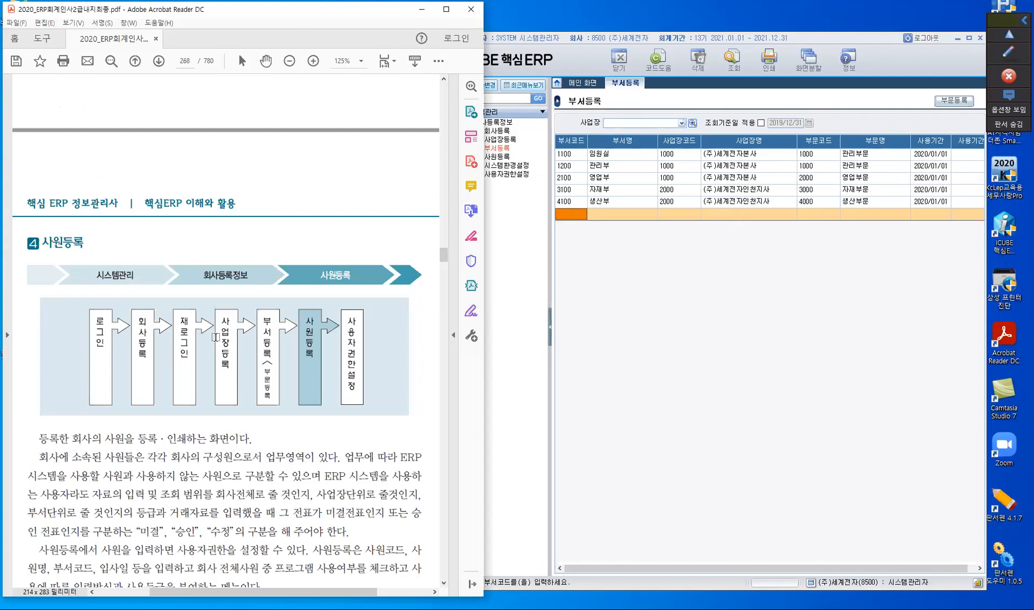
{"action": "scroll", "coordinate": [215, 338], "scroll_direction": "down", "scroll_amount": 2}
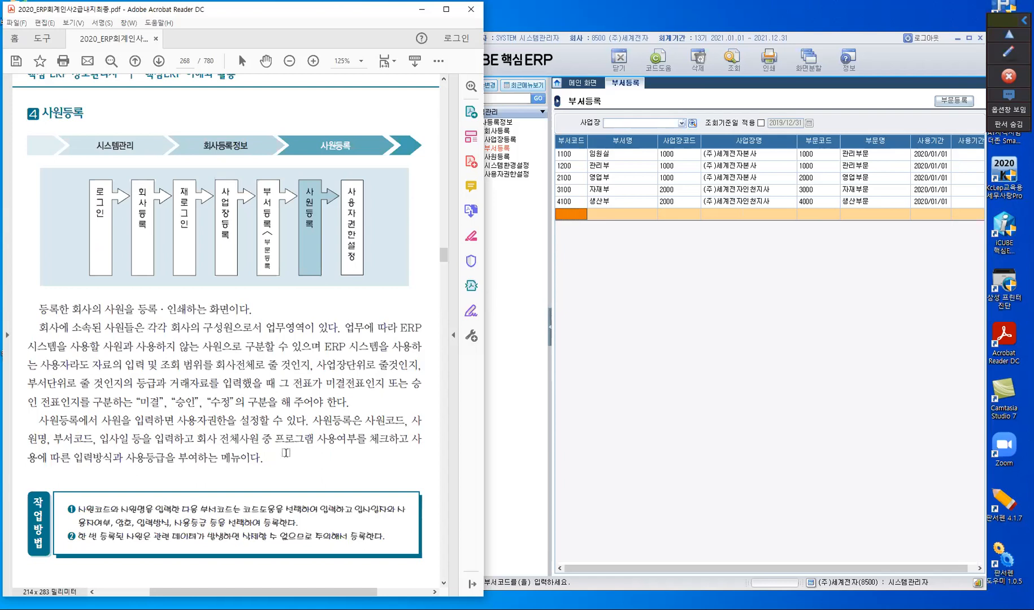
{"action": "scroll", "coordinate": [286, 458], "scroll_direction": "down", "scroll_amount": 2}
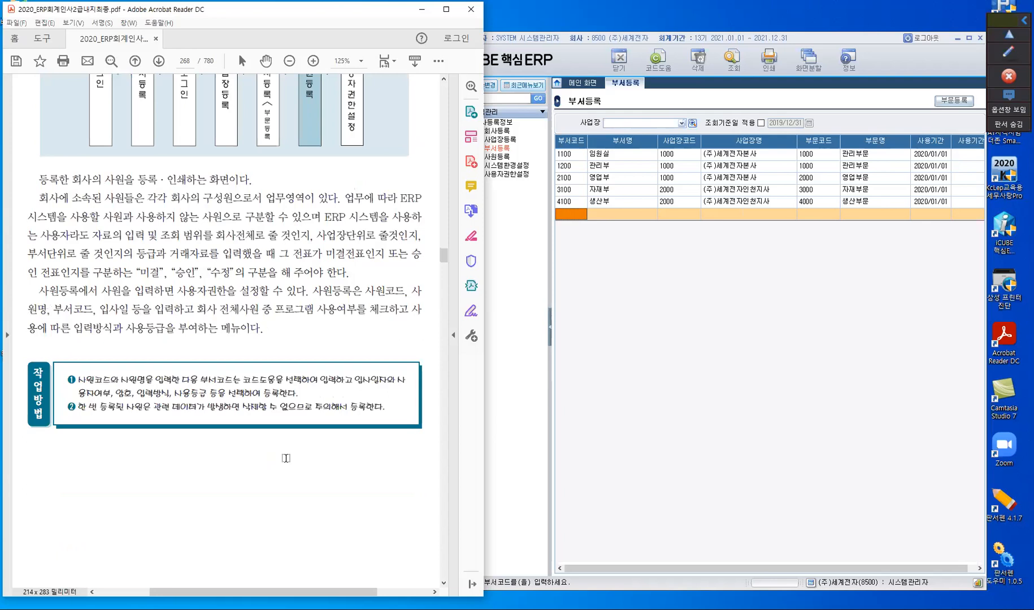
{"action": "scroll", "coordinate": [286, 458], "scroll_direction": "down", "scroll_amount": 5}
{"action": "scroll", "coordinate": [285, 458], "scroll_direction": "down", "scroll_amount": 4}
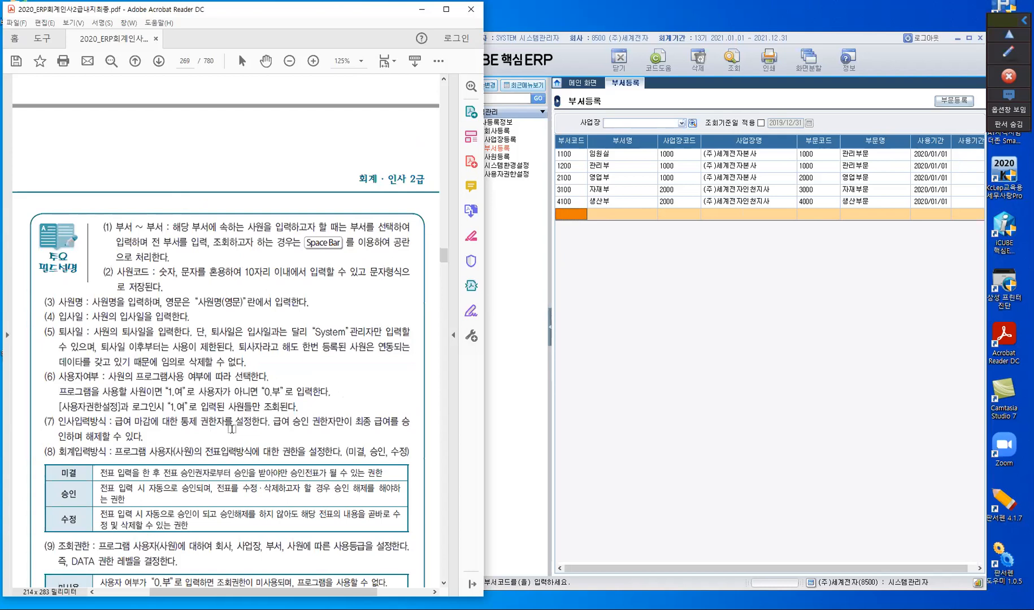
{"action": "scroll", "coordinate": [238, 431], "scroll_direction": "down", "scroll_amount": 1}
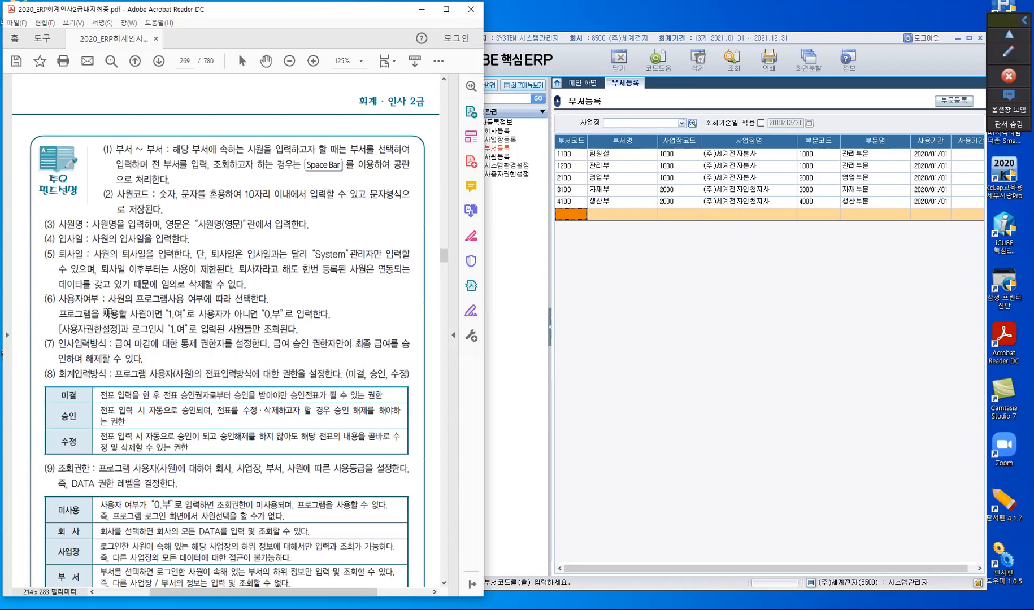
{"action": "left_click_drag", "start_coordinate": [76, 254], "coordinate": [58, 254]}
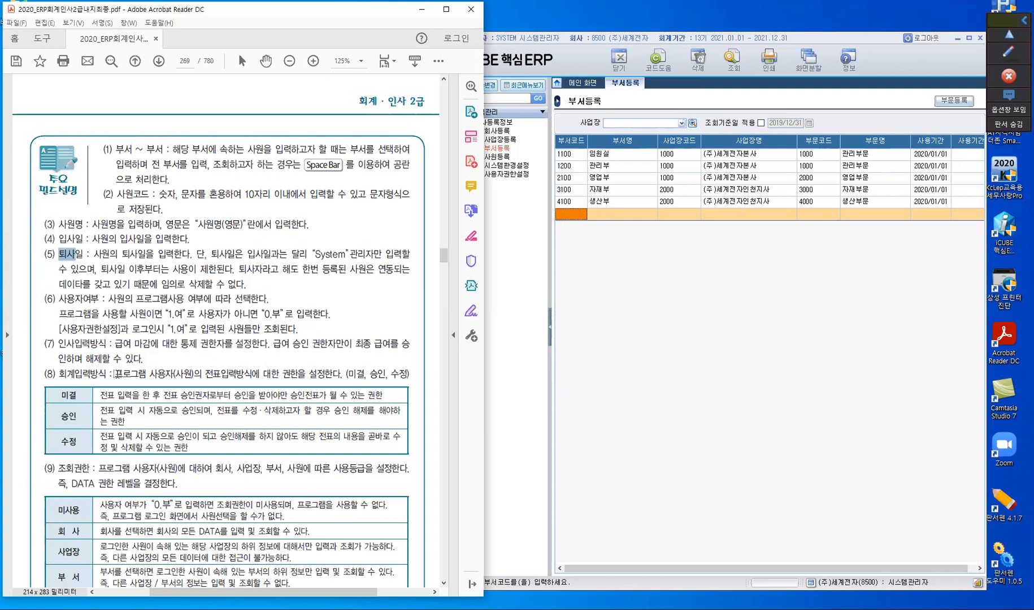
Switch to iCUBE 핵심ERP and open the 사원등록 screen
{"action": "left_click", "coordinate": [512, 168]}
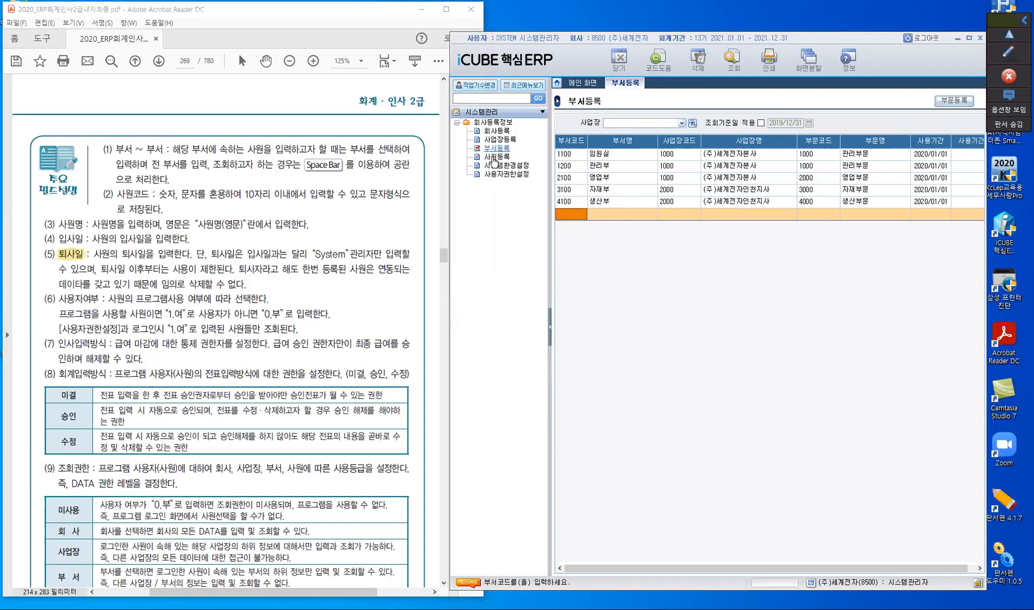
{"action": "left_click", "coordinate": [492, 158]}
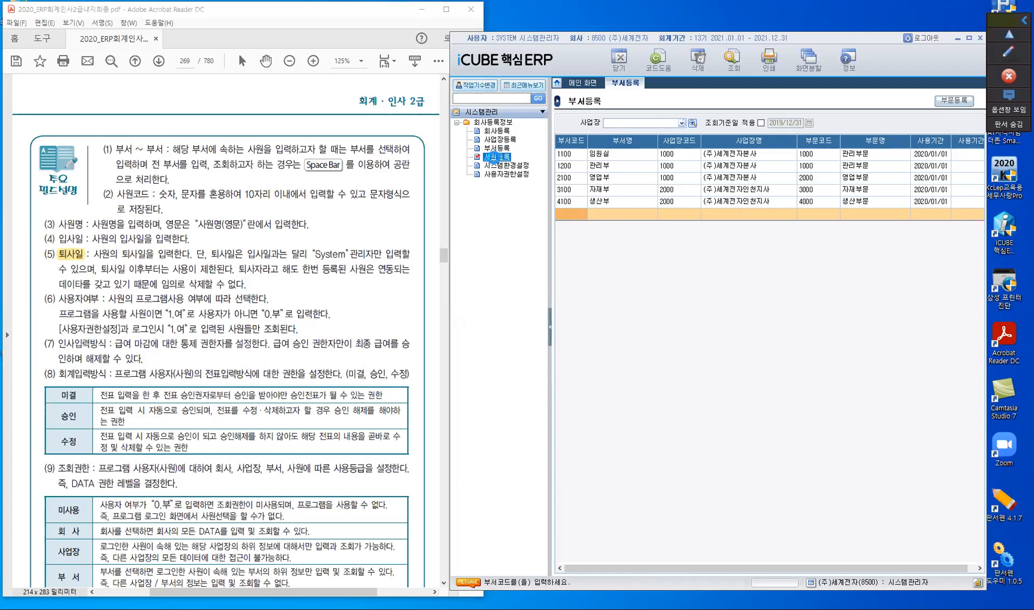
{"action": "double_click", "coordinate": [495, 158]}
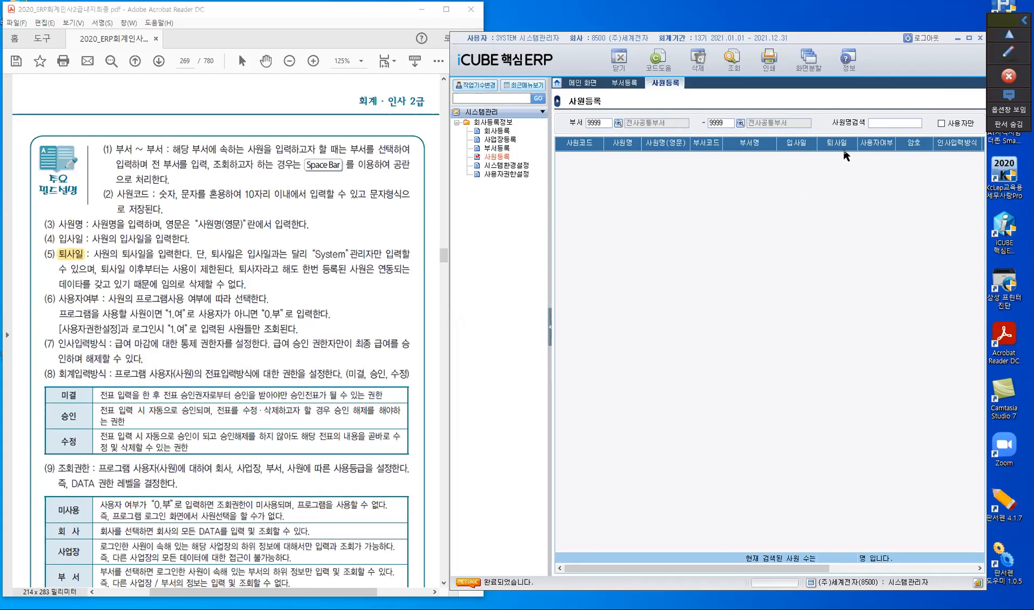
Clear both codes of the department range and query the employees of all departments
{"action": "left_click", "coordinate": [606, 119]}
{"action": "key", "text": "BackSpace"}
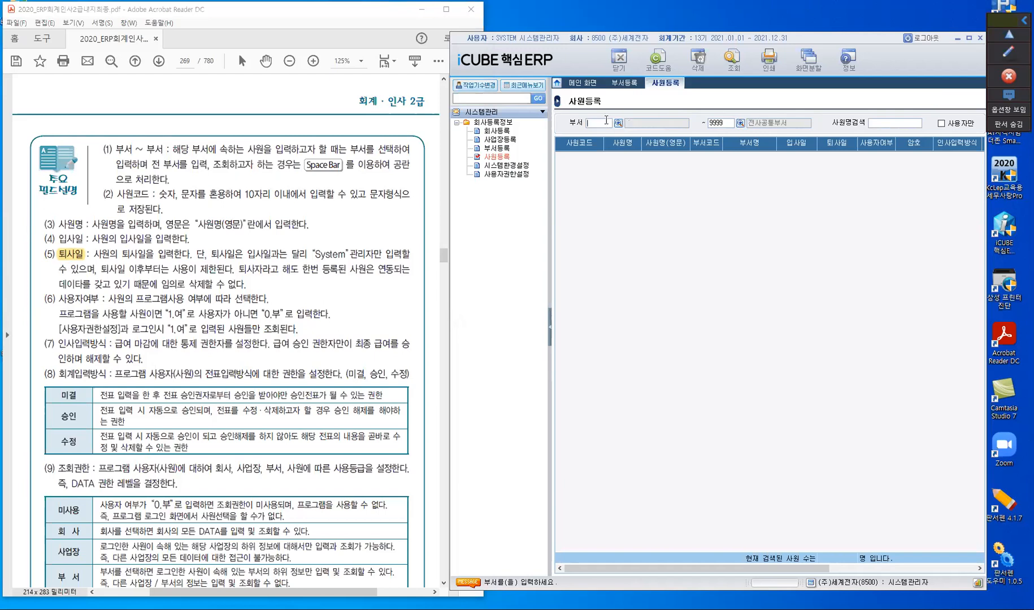
{"action": "key", "text": "Return"}
{"action": "key", "text": "BackSpace"}
{"action": "key", "text": "Return"}
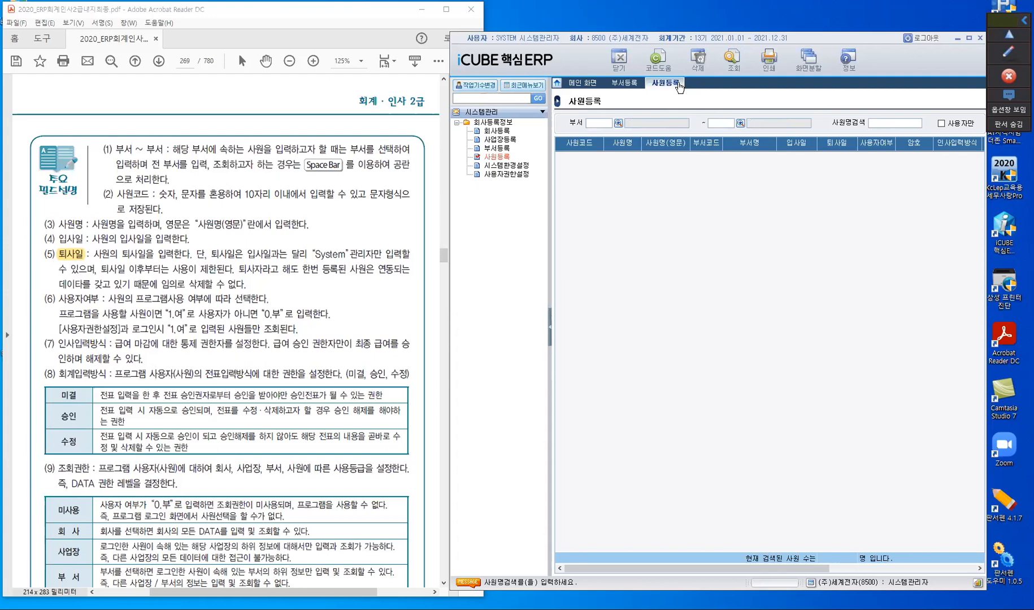
{"action": "left_click", "coordinate": [729, 61]}
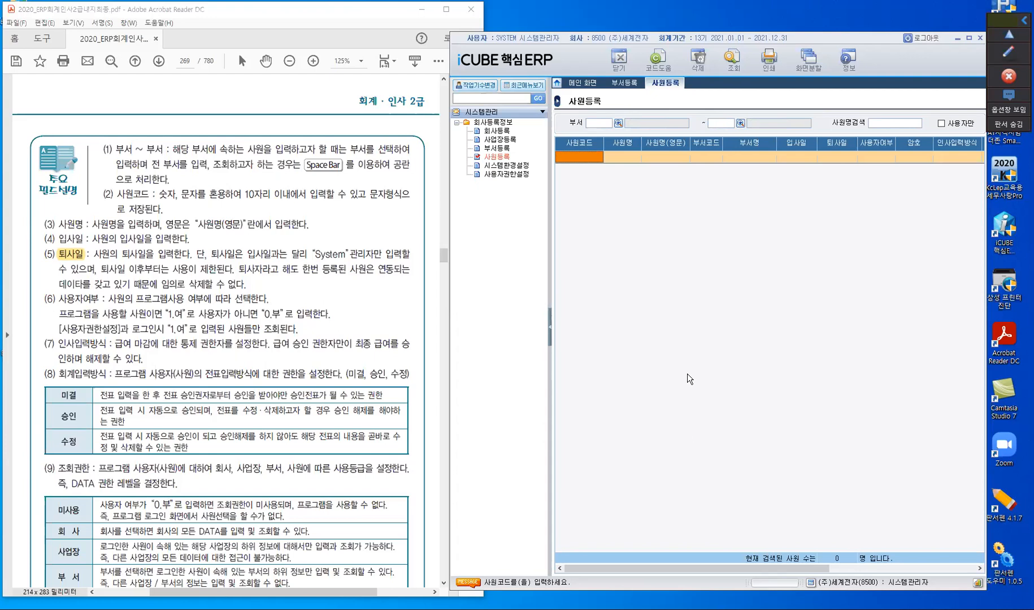
Highlight the second 퇴사일 and the phrase “System”관리자만 in item (5) of the textbook's field explanations
{"action": "left_click", "coordinate": [551, 327]}
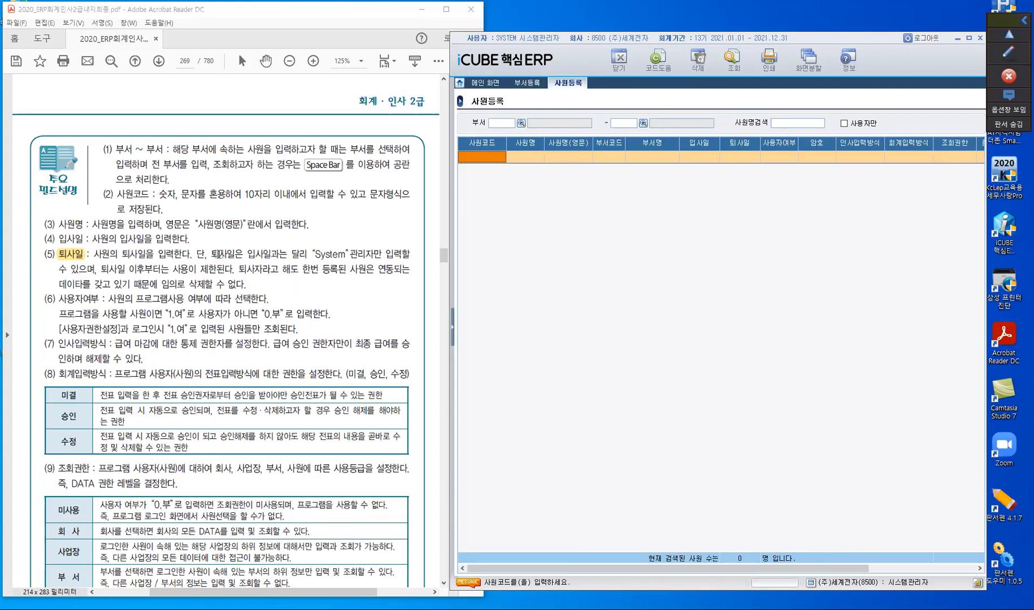
{"action": "left_click_drag", "start_coordinate": [211, 253], "coordinate": [236, 254]}
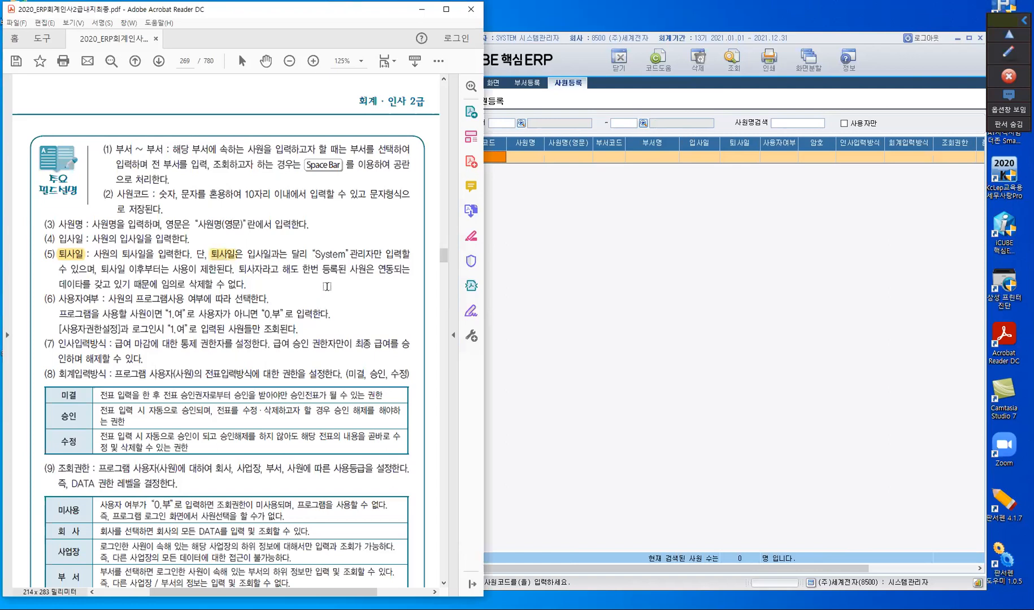
{"action": "double_click", "coordinate": [345, 254]}
{"action": "left_click", "coordinate": [530, 41]}
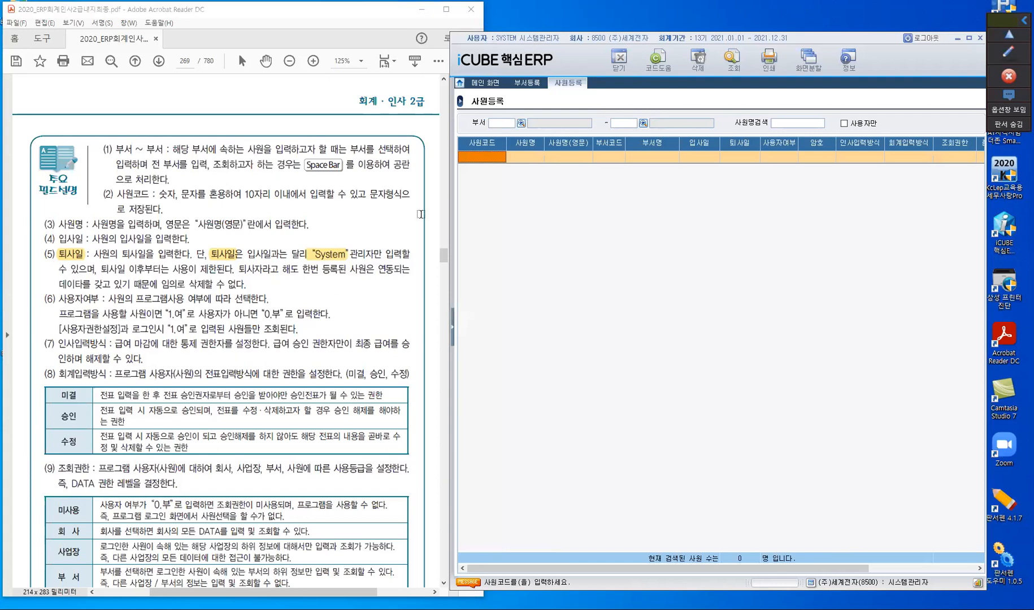
{"action": "left_click_drag", "start_coordinate": [379, 253], "coordinate": [346, 258]}
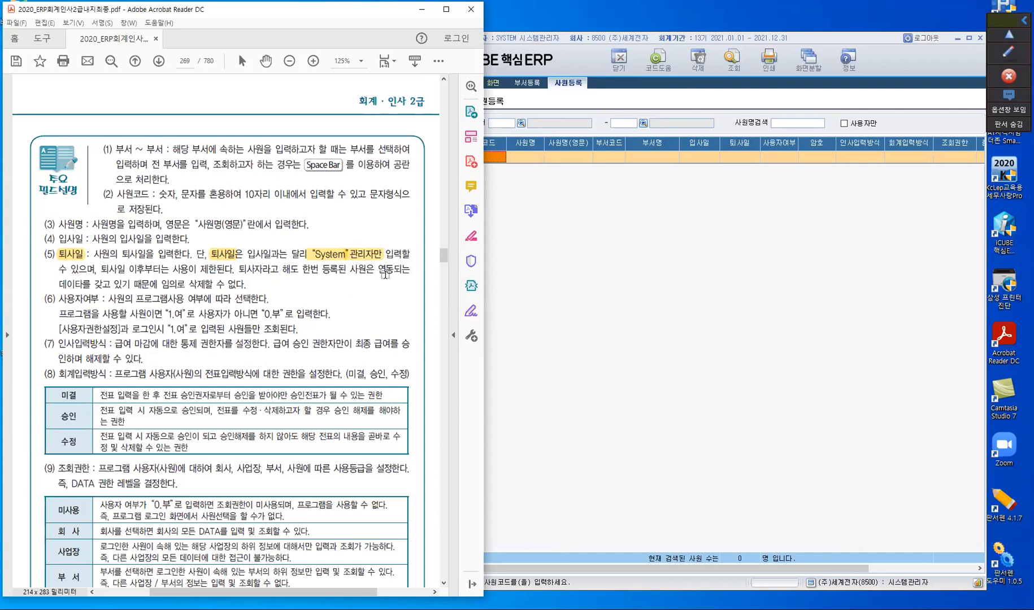
In item (6) of the textbook, highlight 사용자여부, 사용할 사원이면 “1.여”로 and [사용자권한설정]과 로그인시 “1.여”로
{"action": "scroll", "coordinate": [384, 275], "scroll_direction": "down", "scroll_amount": 2}
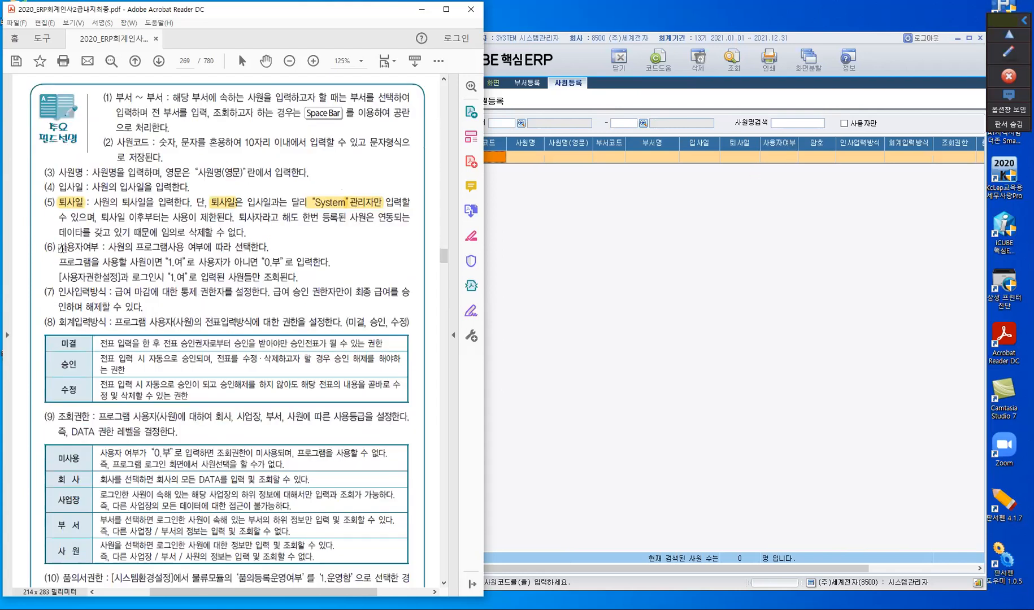
{"action": "left_click_drag", "start_coordinate": [61, 248], "coordinate": [99, 247]}
{"action": "left_click", "coordinate": [759, 238]}
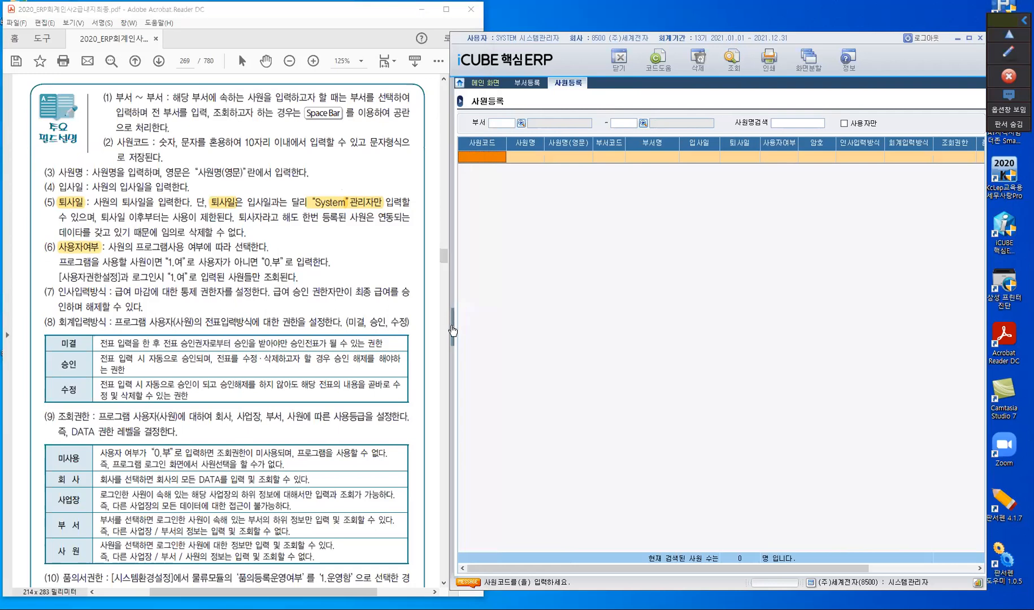
{"action": "left_click", "coordinate": [454, 330]}
{"action": "left_click", "coordinate": [521, 176]}
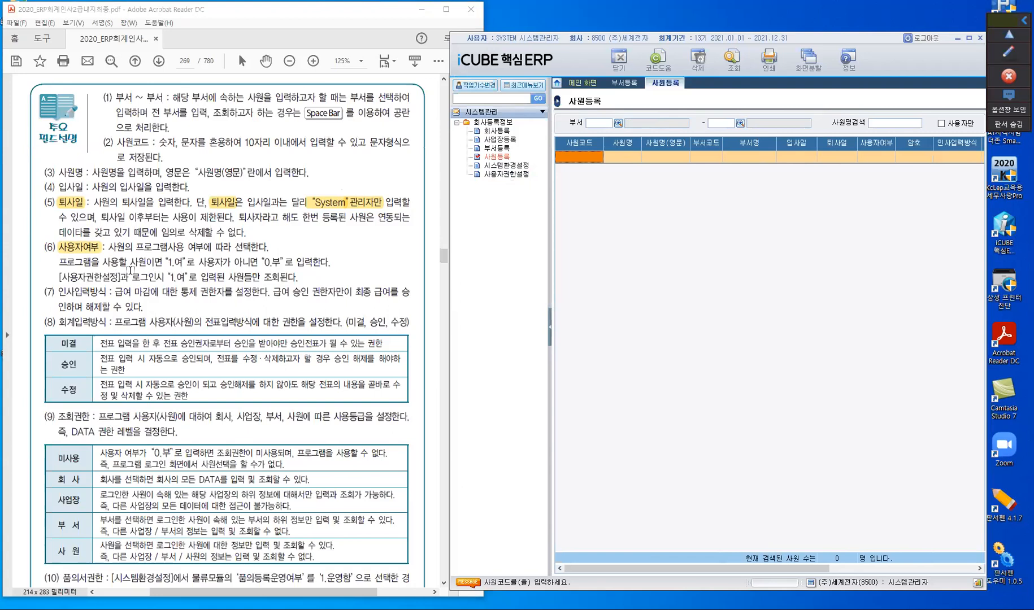
{"action": "left_click_drag", "start_coordinate": [106, 262], "coordinate": [190, 263]}
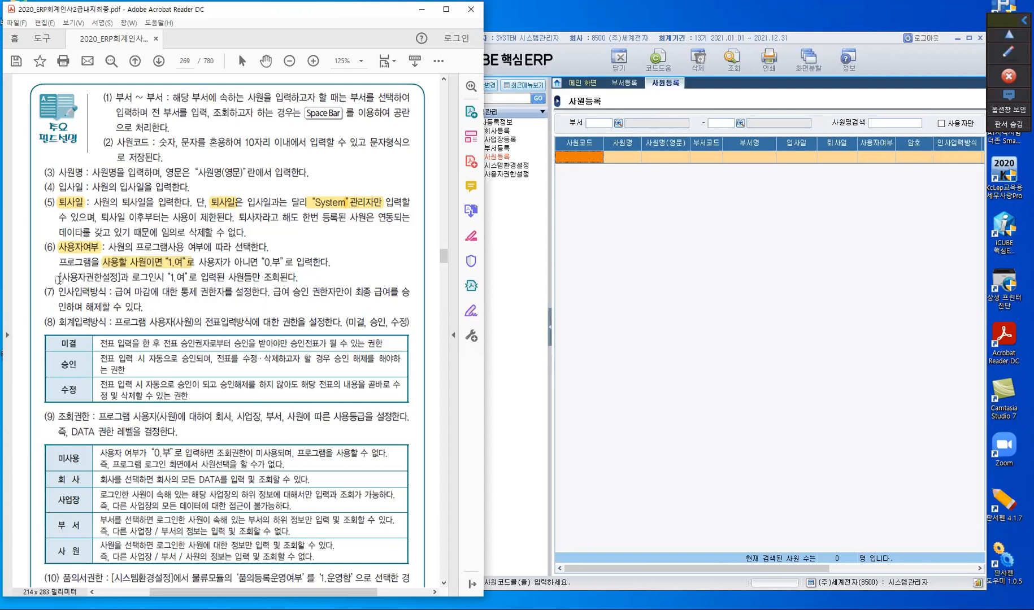
{"action": "left_click_drag", "start_coordinate": [59, 279], "coordinate": [186, 278]}
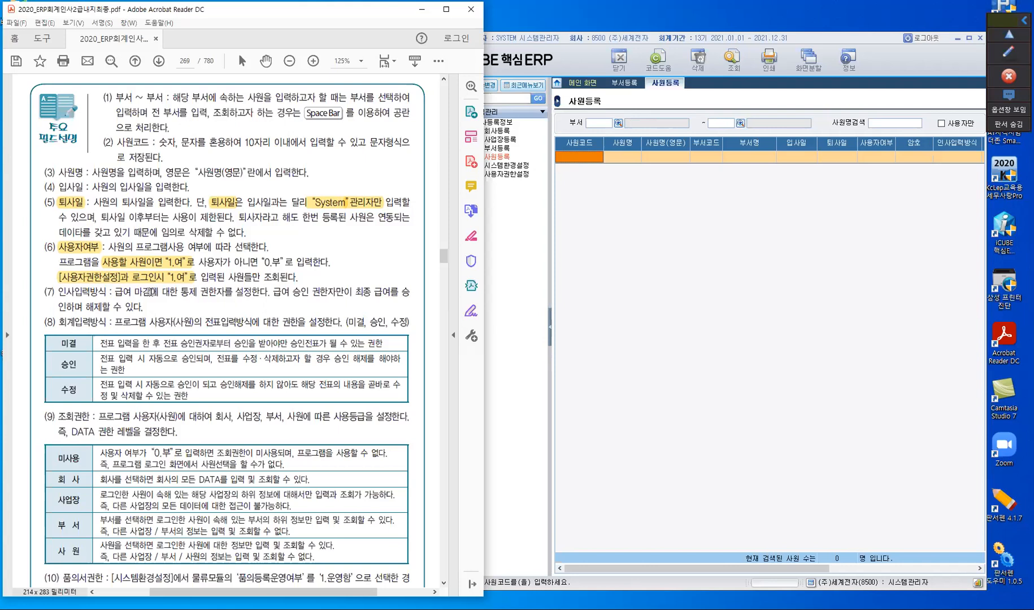
Highlight the term 회계입력방식 in item (8) of the textbook's field explanations
{"action": "scroll", "coordinate": [194, 288], "scroll_direction": "down", "scroll_amount": 1}
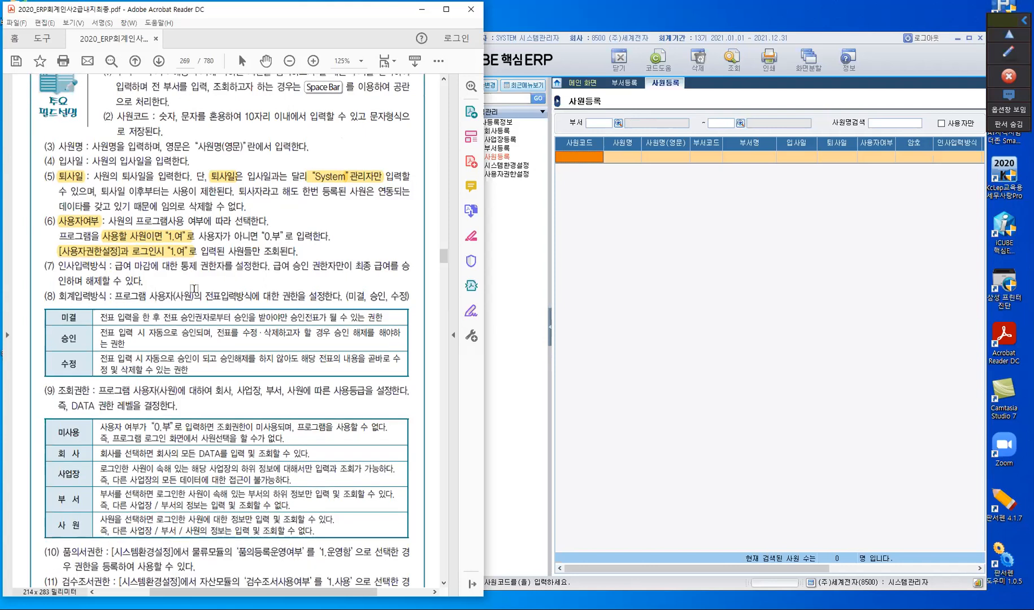
{"action": "scroll", "coordinate": [194, 288], "scroll_direction": "down", "scroll_amount": 3}
{"action": "scroll", "coordinate": [79, 190], "scroll_direction": "down", "scroll_amount": 1}
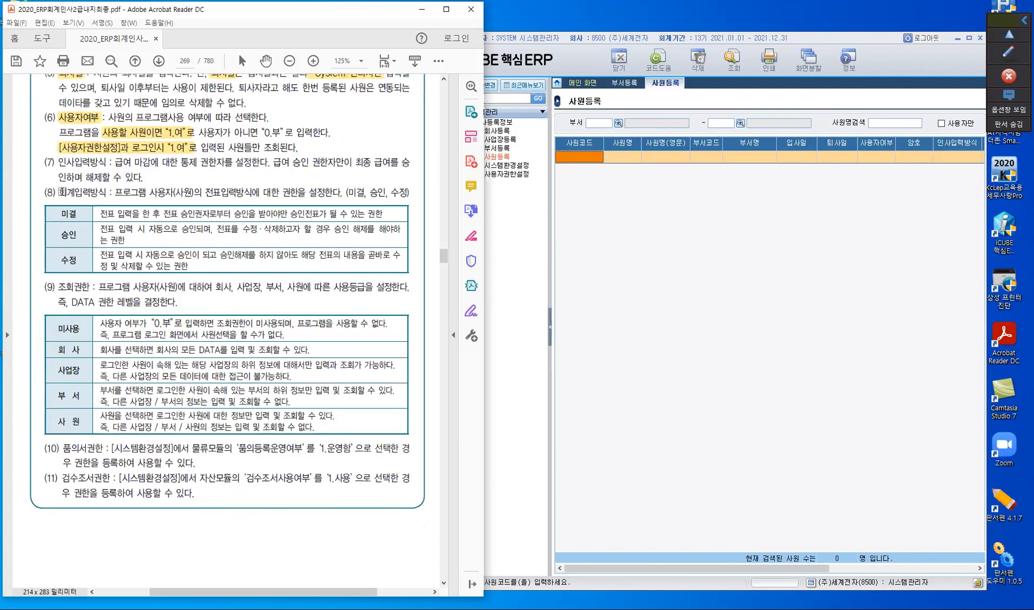
{"action": "left_click_drag", "start_coordinate": [59, 192], "coordinate": [121, 203]}
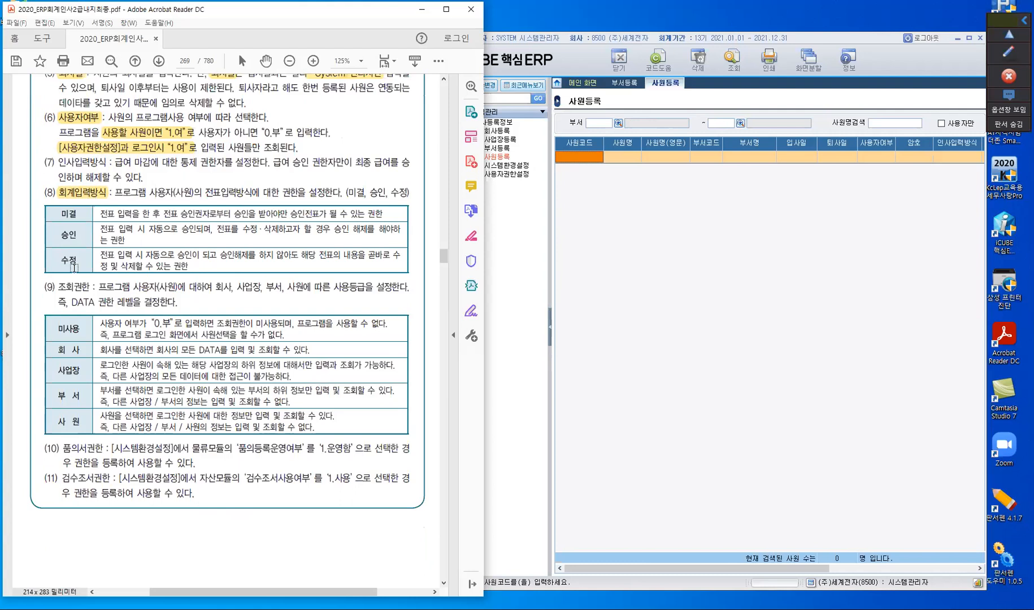
Highlight 미결 and its description 승인을 받아야만 승인전표가 될 수 있는 권한 in the table under item (8)
{"action": "double_click", "coordinate": [74, 217]}
{"action": "key", "text": "u"}
{"action": "left_click_drag", "start_coordinate": [231, 214], "coordinate": [387, 214]}
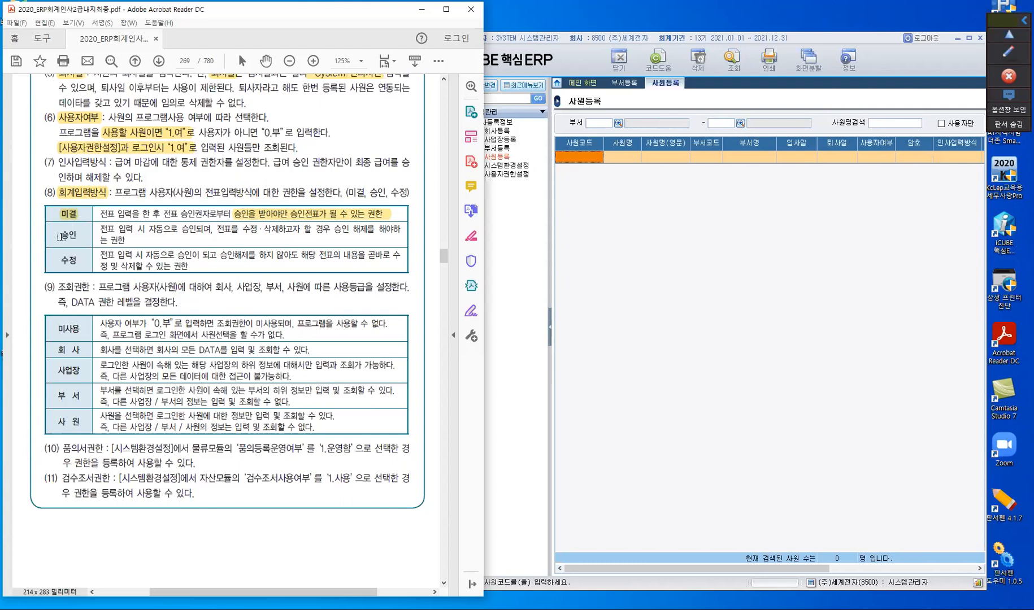
Highlight 승인 and the phrase 자동으로 승인 in the second row of the table under item (8)
{"action": "left_click_drag", "start_coordinate": [77, 236], "coordinate": [61, 236]}
{"action": "double_click", "coordinate": [187, 231]}
{"action": "left_click_drag", "start_coordinate": [185, 231], "coordinate": [194, 232]}
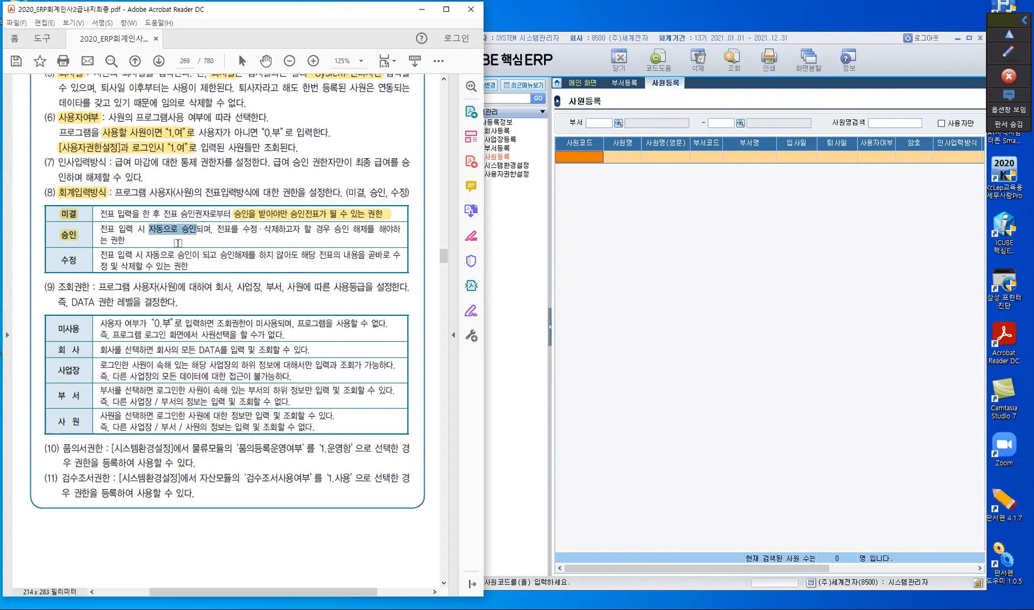
{"action": "left_click", "coordinate": [159, 246]}
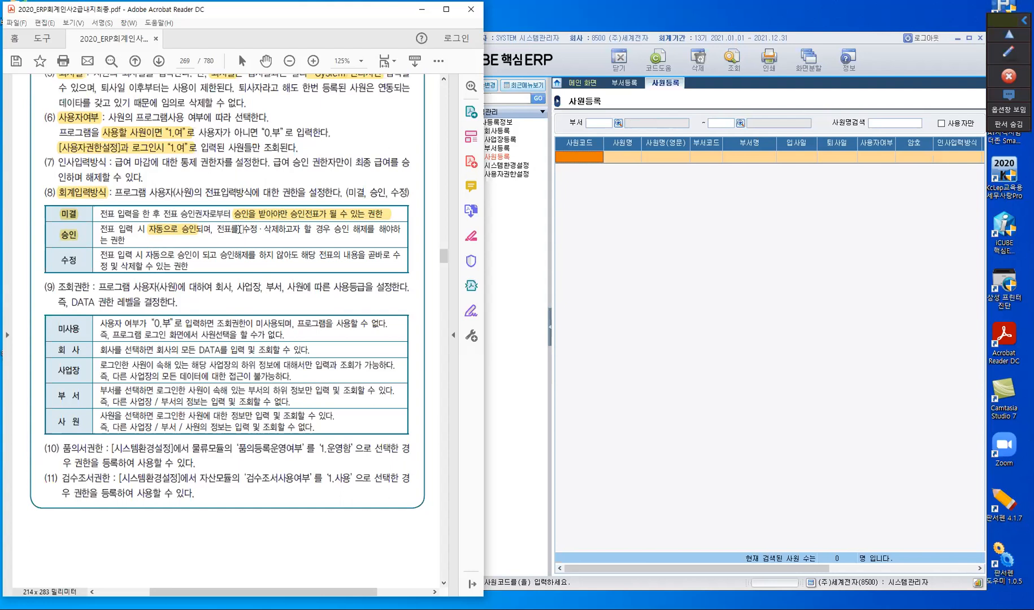
Highlight 수정·삭제하고자 and 승인 해제를 in the 승인 row, plus 수정 and 자동으로 승인이 in the 수정 row of item (8)'s table
{"action": "left_click_drag", "start_coordinate": [239, 229], "coordinate": [300, 230]}
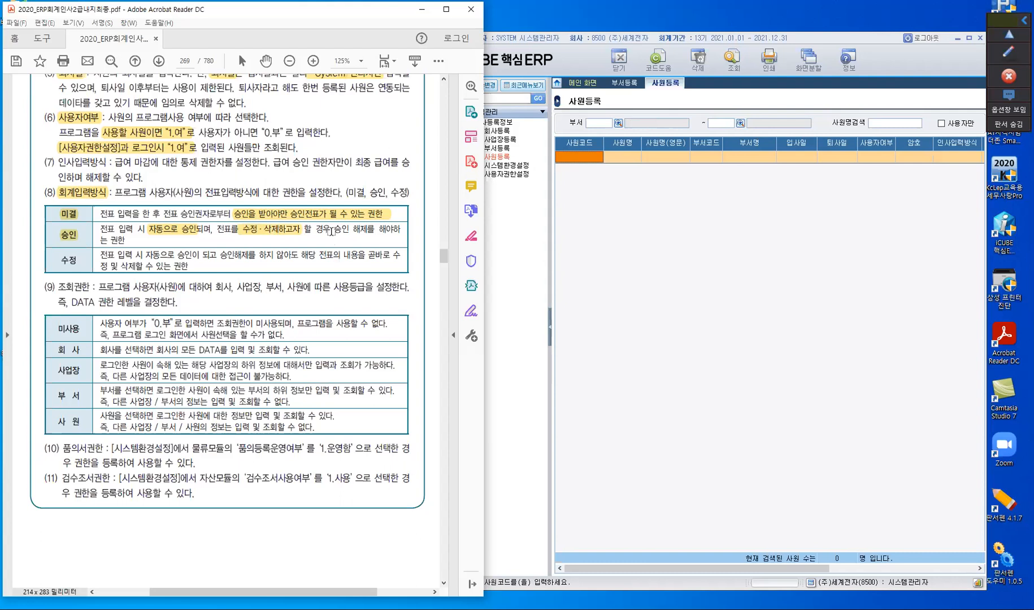
{"action": "left_click_drag", "start_coordinate": [336, 229], "coordinate": [368, 232]}
{"action": "double_click", "coordinate": [79, 261]}
{"action": "left_click_drag", "start_coordinate": [76, 270], "coordinate": [77, 270]}
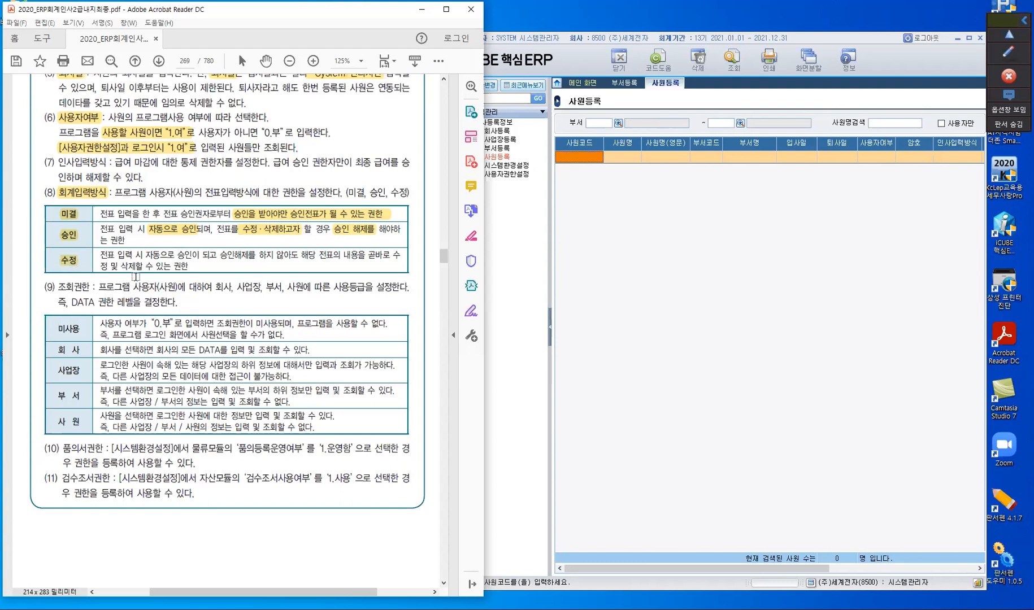
{"action": "left_click_drag", "start_coordinate": [157, 255], "coordinate": [186, 266]}
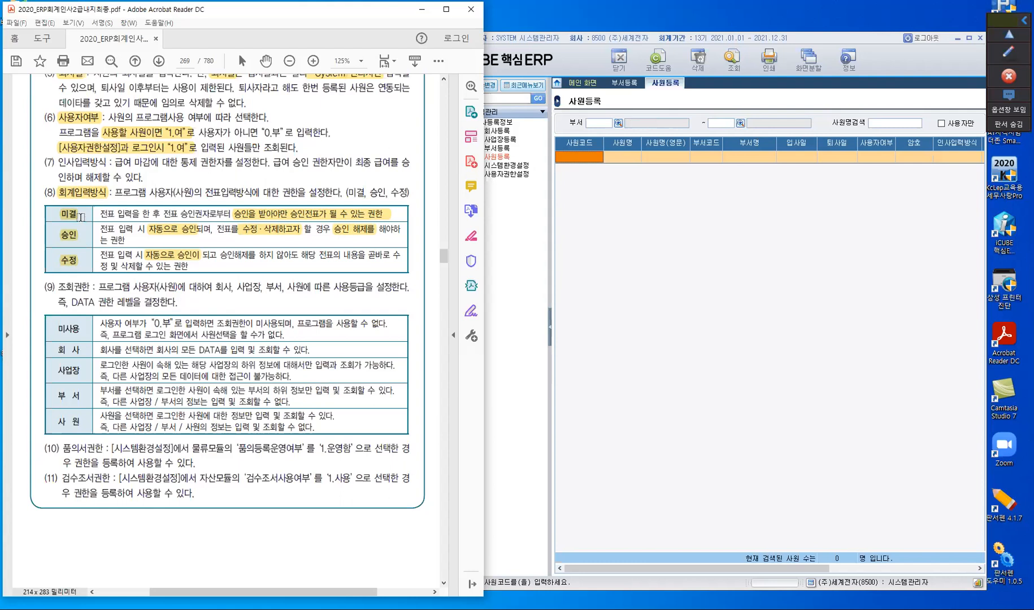
Handwrite 미결 → 승인 in red beside the 미결 row of the table under item (8)
{"action": "key", "text": "F2"}
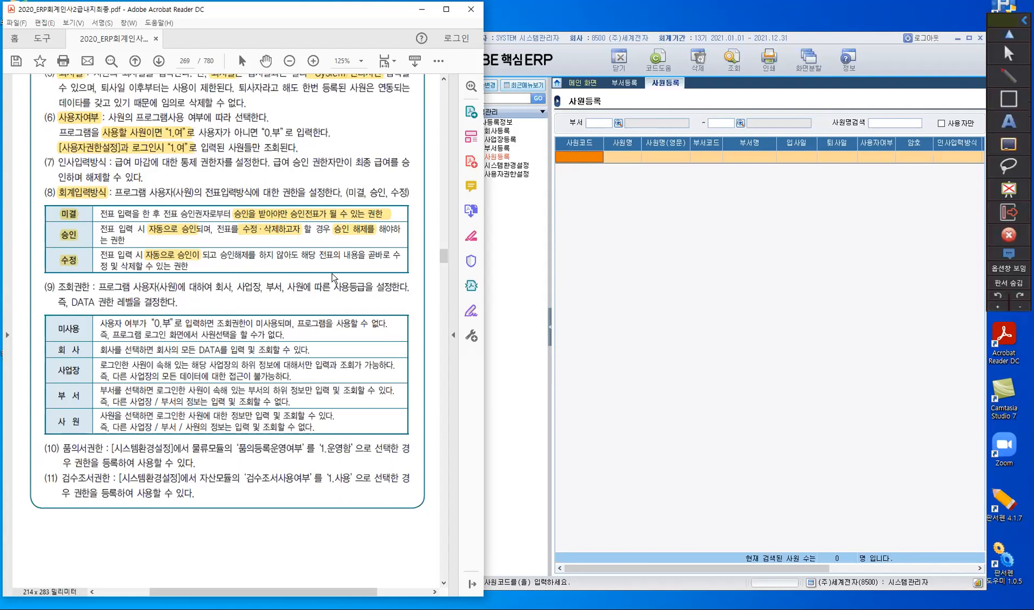
{"action": "left_click_drag", "start_coordinate": [395, 211], "coordinate": [402, 221]}
{"action": "mouse_move", "coordinate": [404, 209]}
{"action": "left_mouse_down"}
{"action": "mouse_move", "coordinate": [405, 224]}
{"action": "mouse_move", "coordinate": [413, 216]}
{"action": "left_mouse_up"}
{"action": "left_click_drag", "start_coordinate": [416, 208], "coordinate": [420, 213]}
{"action": "left_click_drag", "start_coordinate": [420, 204], "coordinate": [421, 217]}
{"action": "left_click_drag", "start_coordinate": [410, 217], "coordinate": [435, 215]}
{"action": "mouse_move", "coordinate": [430, 208]}
{"action": "left_mouse_down"}
{"action": "mouse_move", "coordinate": [431, 221]}
{"action": "mouse_move", "coordinate": [440, 211]}
{"action": "left_mouse_up"}
{"action": "left_click_drag", "start_coordinate": [446, 204], "coordinate": [453, 209]}
{"action": "left_click_drag", "start_coordinate": [439, 214], "coordinate": [459, 205]}
{"action": "left_click", "coordinate": [458, 204]}
{"action": "left_click_drag", "start_coordinate": [466, 202], "coordinate": [466, 216]}
Finish the first note and handwrite 승인 beside both the 승인 and 수정 rows of the table
{"action": "mouse_move", "coordinate": [458, 215]}
{"action": "left_mouse_down"}
{"action": "mouse_move", "coordinate": [468, 222]}
{"action": "mouse_move", "coordinate": [402, 235]}
{"action": "mouse_move", "coordinate": [413, 233]}
{"action": "left_mouse_up"}
{"action": "left_click_drag", "start_coordinate": [402, 237], "coordinate": [415, 235]}
{"action": "left_click_drag", "start_coordinate": [411, 238], "coordinate": [419, 231]}
{"action": "left_click_drag", "start_coordinate": [426, 227], "coordinate": [430, 241]}
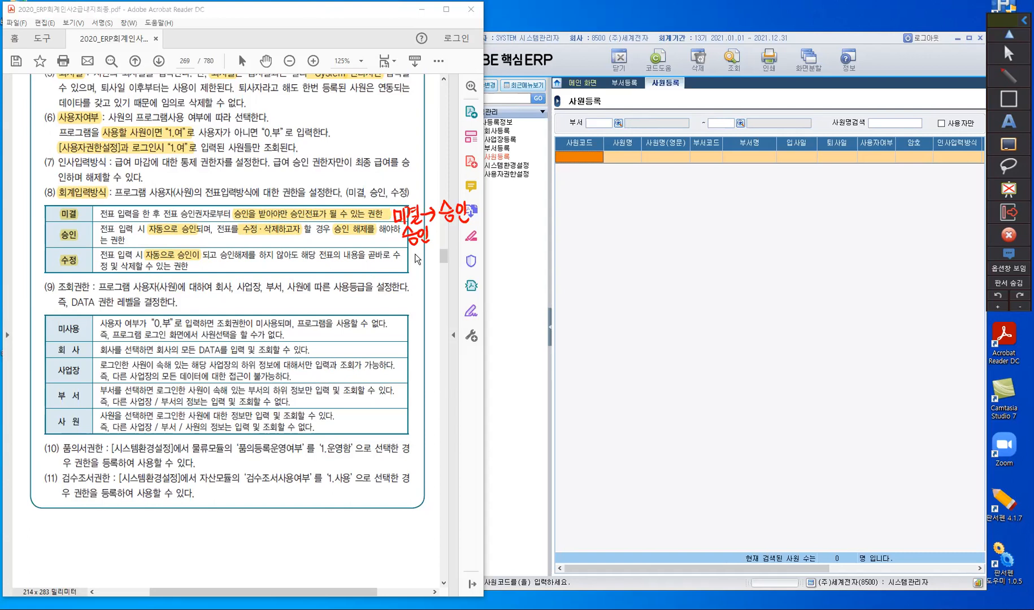
{"action": "mouse_move", "coordinate": [417, 253]}
{"action": "left_mouse_down"}
{"action": "mouse_move", "coordinate": [409, 263]}
{"action": "mouse_move", "coordinate": [423, 276]}
{"action": "mouse_move", "coordinate": [427, 257]}
{"action": "mouse_move", "coordinate": [434, 274]}
{"action": "left_mouse_up"}
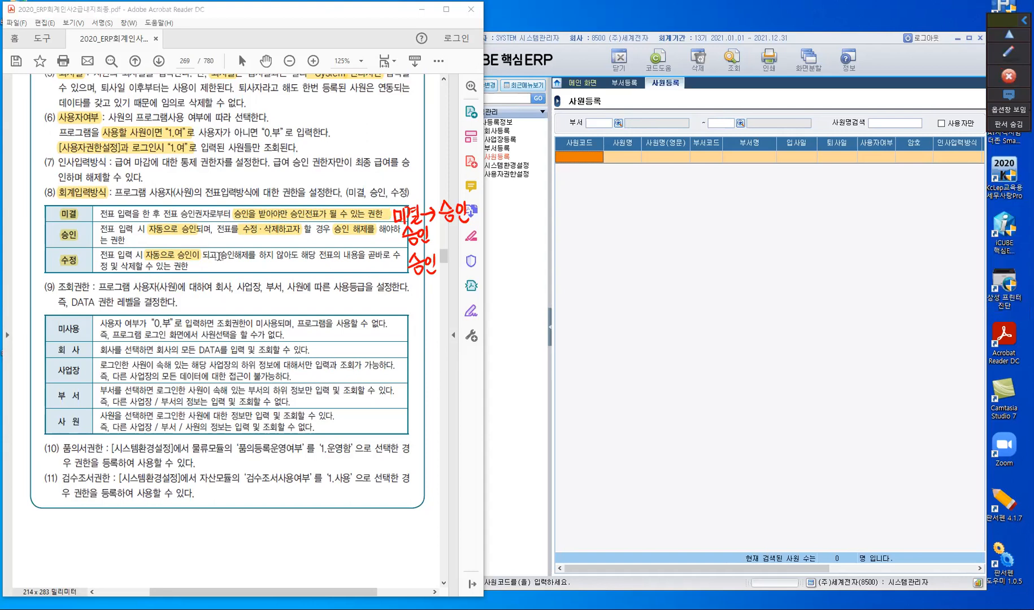
Highlight 승인해제를 하지 않아도 해당 전표의 내용을 and 수정 및 삭제할 in the 수정 row, and clear the handwritten notes
{"action": "left_click_drag", "start_coordinate": [219, 256], "coordinate": [347, 264]}
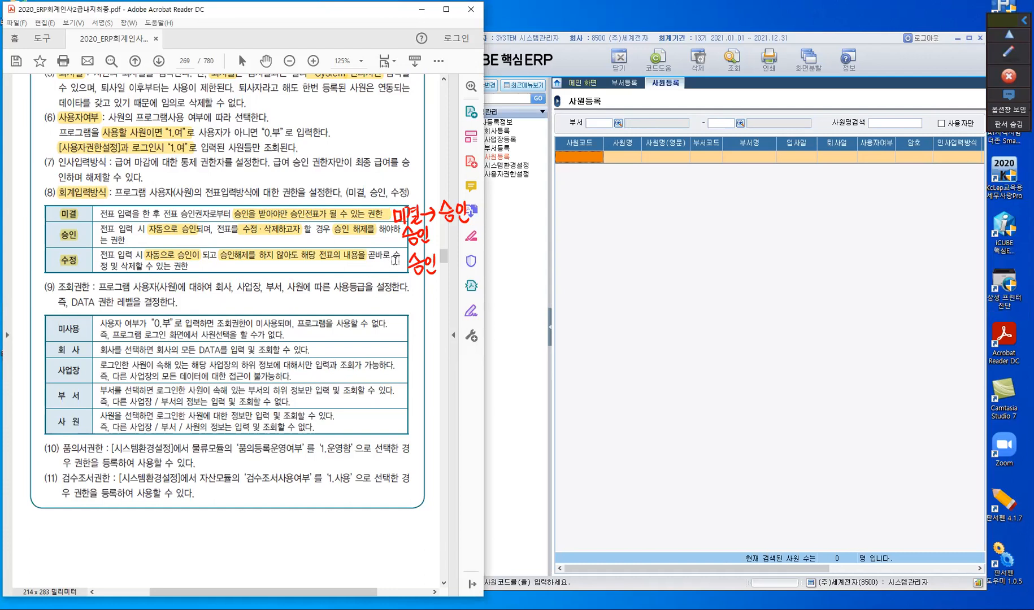
{"action": "left_click_drag", "start_coordinate": [393, 255], "coordinate": [399, 257]}
{"action": "left_click_drag", "start_coordinate": [101, 266], "coordinate": [198, 282]}
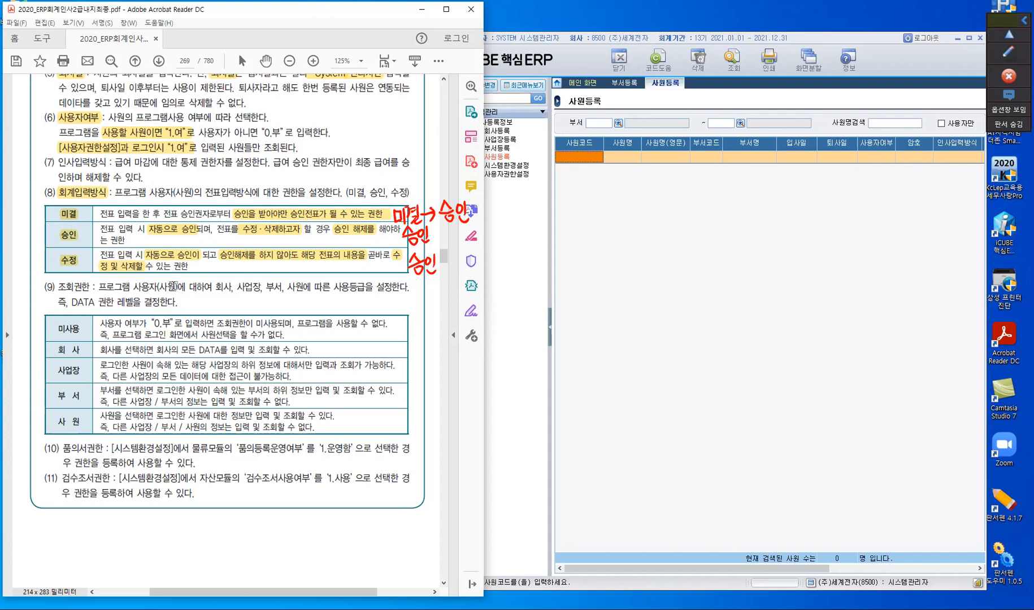
{"action": "scroll", "coordinate": [174, 285], "scroll_direction": "down", "scroll_amount": 1}
{"action": "scroll", "coordinate": [173, 284], "scroll_direction": "down", "scroll_amount": 1}
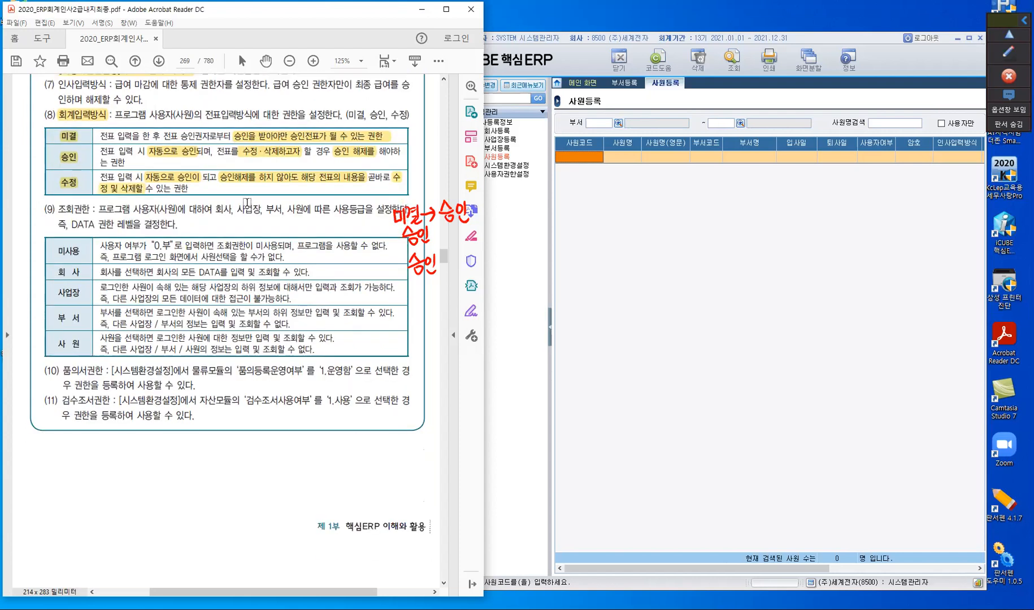
{"action": "key", "text": "Escape"}
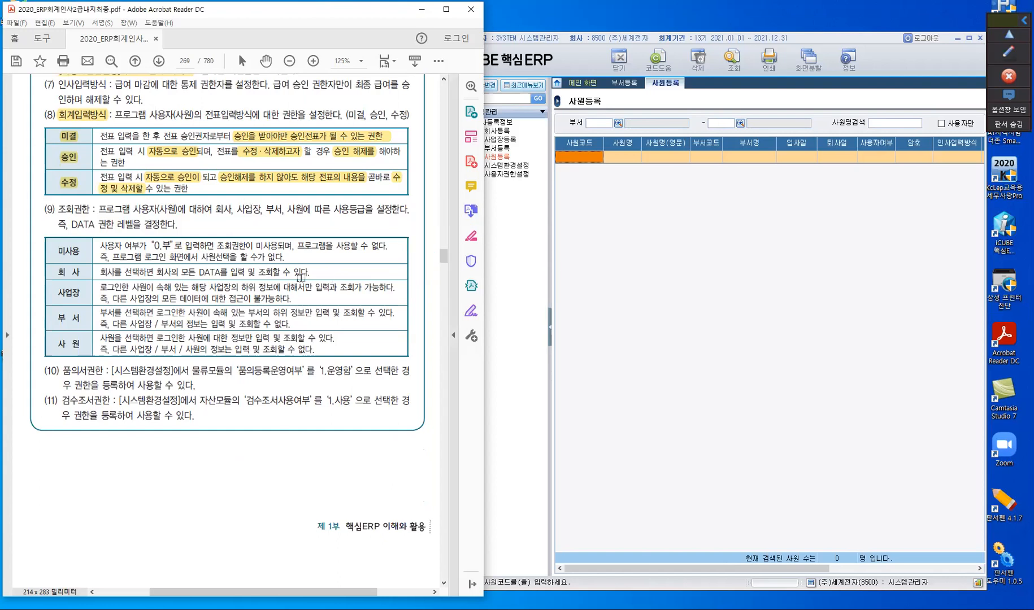
Go to page 257 of the textbook and bring the whole (주)세계전자 회사조직도 chart into view
{"action": "scroll", "coordinate": [301, 278], "scroll_direction": "down", "scroll_amount": 1}
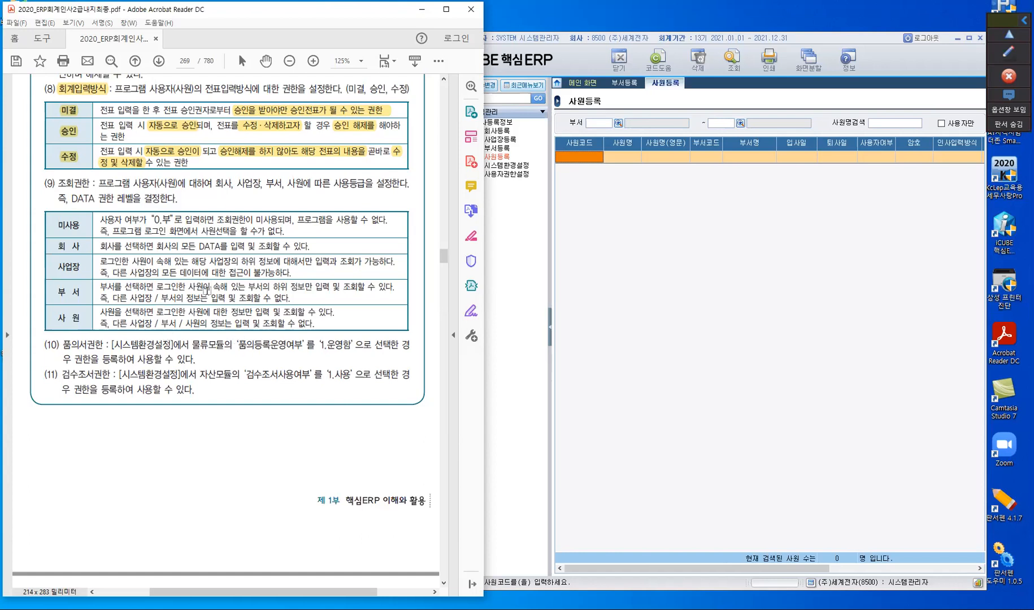
{"action": "left_click", "coordinate": [190, 59]}
{"action": "type", "text": "257"}
{"action": "key", "text": "Return"}
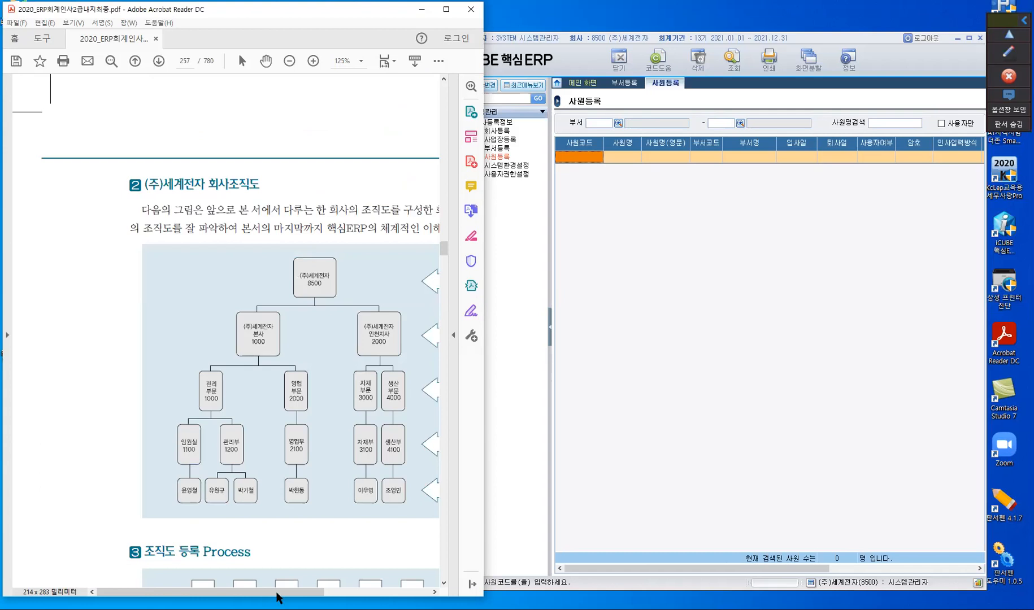
{"action": "left_click_drag", "start_coordinate": [210, 591], "coordinate": [267, 591]}
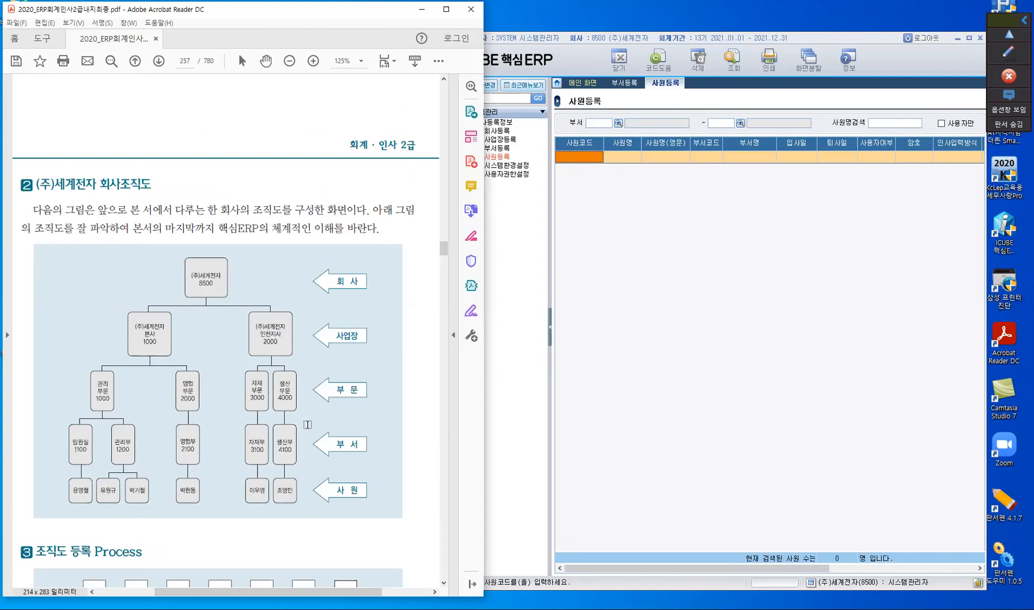
Handwrite two people's names in red, one below the other, above the (주)세계전자 회사조직도 heading
{"action": "key", "text": "alt+1"}
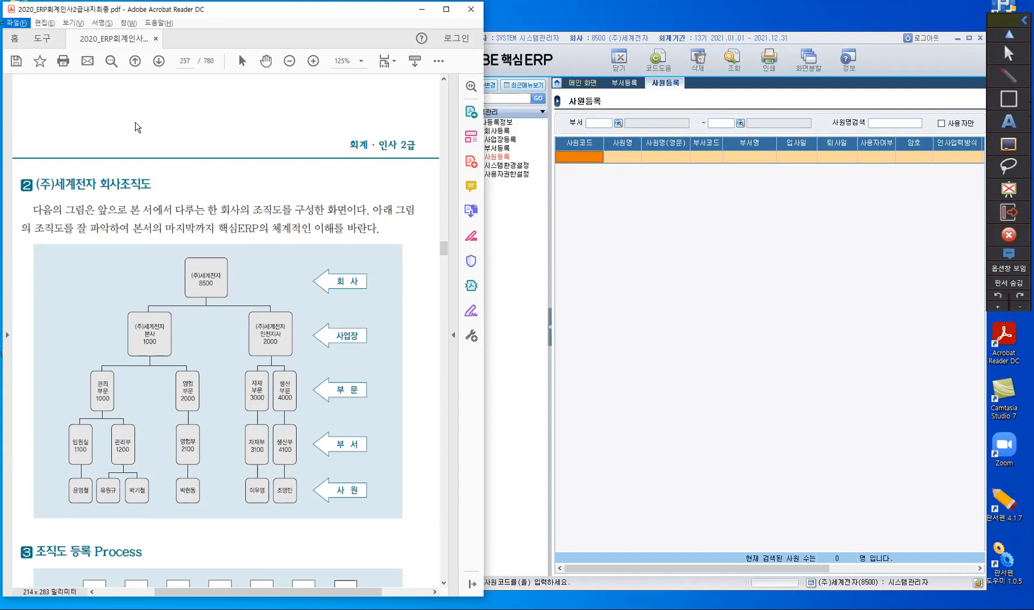
{"action": "mouse_move", "coordinate": [48, 91]}
{"action": "left_mouse_down"}
{"action": "mouse_move", "coordinate": [57, 90]}
{"action": "mouse_move", "coordinate": [55, 105]}
{"action": "mouse_move", "coordinate": [68, 94]}
{"action": "mouse_move", "coordinate": [59, 108]}
{"action": "mouse_move", "coordinate": [75, 96]}
{"action": "left_mouse_up"}
{"action": "left_click_drag", "start_coordinate": [70, 106], "coordinate": [66, 99]}
{"action": "left_click_drag", "start_coordinate": [82, 85], "coordinate": [76, 98]}
{"action": "left_click_drag", "start_coordinate": [81, 88], "coordinate": [90, 94]}
{"action": "left_click_drag", "start_coordinate": [84, 97], "coordinate": [84, 105]}
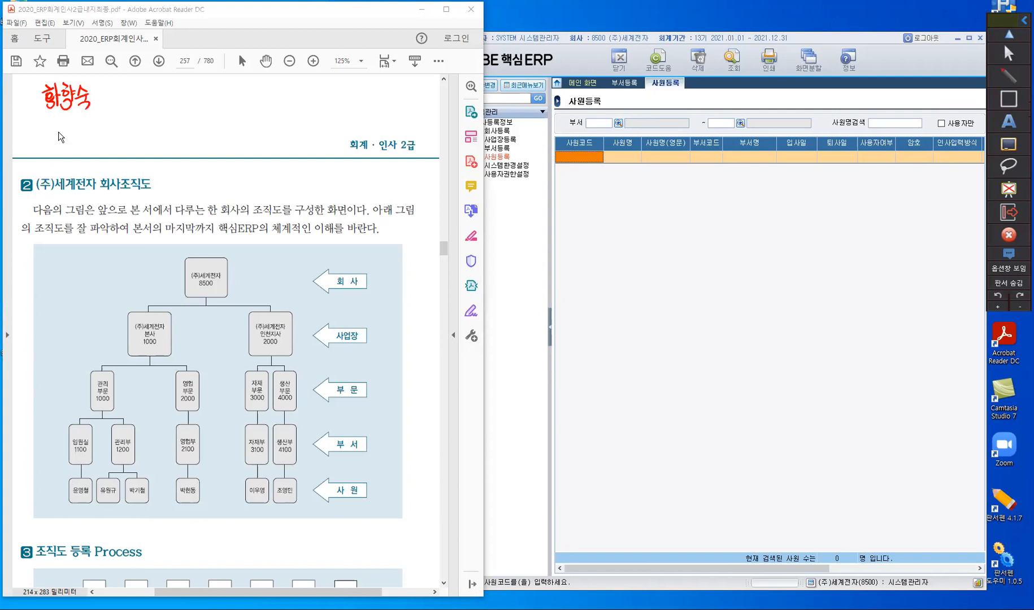
{"action": "left_click_drag", "start_coordinate": [55, 118], "coordinate": [63, 129]}
{"action": "left_click_drag", "start_coordinate": [56, 125], "coordinate": [62, 124]}
{"action": "left_click_drag", "start_coordinate": [67, 116], "coordinate": [68, 131]}
{"action": "left_click_drag", "start_coordinate": [68, 124], "coordinate": [73, 123]}
{"action": "left_click_drag", "start_coordinate": [61, 133], "coordinate": [69, 140]}
{"action": "left_click_drag", "start_coordinate": [74, 120], "coordinate": [78, 128]}
{"action": "left_click_drag", "start_coordinate": [75, 130], "coordinate": [92, 122]}
Handwrite a third person's name beside the two names above the chart heading
{"action": "left_click_drag", "start_coordinate": [118, 87], "coordinate": [121, 99]}
{"action": "left_click_drag", "start_coordinate": [126, 85], "coordinate": [126, 98]}
{"action": "left_click_drag", "start_coordinate": [119, 93], "coordinate": [126, 92]}
{"action": "mouse_move", "coordinate": [132, 85]}
{"action": "left_mouse_down"}
{"action": "mouse_move", "coordinate": [133, 101]}
{"action": "mouse_move", "coordinate": [145, 94]}
{"action": "left_mouse_up"}
{"action": "left_click_drag", "start_coordinate": [149, 86], "coordinate": [155, 85]}
{"action": "left_click_drag", "start_coordinate": [149, 89], "coordinate": [154, 88]}
{"action": "left_click_drag", "start_coordinate": [156, 79], "coordinate": [156, 92]}
{"action": "left_click_drag", "start_coordinate": [153, 93], "coordinate": [168, 83]}
{"action": "left_click_drag", "start_coordinate": [163, 85], "coordinate": [170, 93]}
{"action": "left_click_drag", "start_coordinate": [163, 89], "coordinate": [173, 100]}
{"action": "left_click_drag", "start_coordinate": [174, 91], "coordinate": [179, 89]}
{"action": "left_click_drag", "start_coordinate": [180, 79], "coordinate": [179, 101]}
Handwrite the note 사용여부: 여 above the three handwritten names
{"action": "mouse_move", "coordinate": [212, 23]}
{"action": "left_mouse_down"}
{"action": "mouse_move", "coordinate": [201, 40]}
{"action": "mouse_move", "coordinate": [214, 38]}
{"action": "left_mouse_up"}
{"action": "mouse_move", "coordinate": [218, 23]}
{"action": "left_mouse_down"}
{"action": "mouse_move", "coordinate": [217, 51]}
{"action": "mouse_move", "coordinate": [224, 32]}
{"action": "left_mouse_up"}
{"action": "left_click_drag", "start_coordinate": [225, 24], "coordinate": [225, 24]}
{"action": "left_click_drag", "start_coordinate": [224, 32], "coordinate": [224, 38]}
{"action": "left_click_drag", "start_coordinate": [229, 32], "coordinate": [229, 37]}
{"action": "left_click_drag", "start_coordinate": [221, 40], "coordinate": [254, 35]}
{"action": "left_click_drag", "start_coordinate": [262, 22], "coordinate": [263, 35]}
{"action": "left_click_drag", "start_coordinate": [255, 31], "coordinate": [262, 29]}
{"action": "left_click_drag", "start_coordinate": [254, 35], "coordinate": [262, 34]}
{"action": "left_click_drag", "start_coordinate": [251, 39], "coordinate": [266, 38]}
{"action": "left_click", "coordinate": [274, 32]}
{"action": "mouse_move", "coordinate": [260, 39]}
{"action": "left_mouse_down"}
{"action": "mouse_move", "coordinate": [260, 52]}
{"action": "mouse_move", "coordinate": [292, 27]}
{"action": "mouse_move", "coordinate": [300, 43]}
{"action": "left_mouse_up"}
{"action": "left_click", "coordinate": [274, 41]}
{"action": "left_click_drag", "start_coordinate": [302, 36], "coordinate": [306, 35]}
{"action": "left_click_drag", "start_coordinate": [307, 24], "coordinate": [307, 52]}
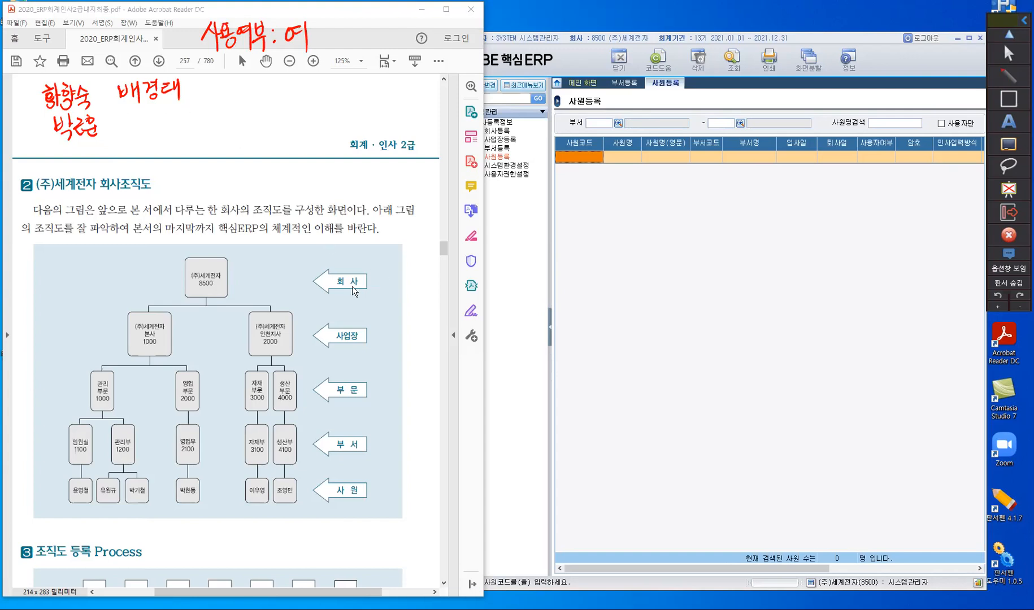
Handwrite the third person's name beside the 회사 level and draw an arrow from it down to the 사원 level
{"action": "left_click_drag", "start_coordinate": [377, 275], "coordinate": [391, 286]}
{"action": "left_click_drag", "start_coordinate": [391, 280], "coordinate": [395, 280]}
{"action": "mouse_move", "coordinate": [395, 271]}
{"action": "left_mouse_down"}
{"action": "mouse_move", "coordinate": [395, 292]}
{"action": "mouse_move", "coordinate": [412, 271]}
{"action": "left_mouse_up"}
{"action": "left_click_drag", "start_coordinate": [404, 279], "coordinate": [412, 276]}
{"action": "left_click_drag", "start_coordinate": [416, 281], "coordinate": [424, 279]}
{"action": "left_click_drag", "start_coordinate": [418, 275], "coordinate": [426, 287]}
{"action": "left_click_drag", "start_coordinate": [427, 275], "coordinate": [428, 289]}
{"action": "left_click_drag", "start_coordinate": [428, 282], "coordinate": [433, 281]}
{"action": "left_click_drag", "start_coordinate": [434, 274], "coordinate": [434, 292]}
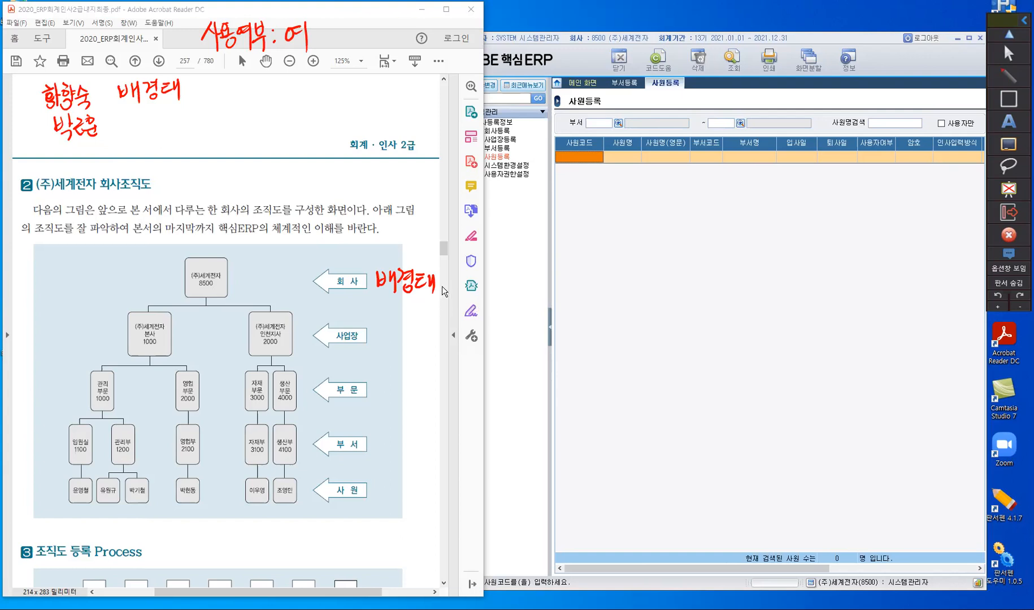
{"action": "mouse_move", "coordinate": [442, 286]}
{"action": "left_mouse_down"}
{"action": "mouse_move", "coordinate": [450, 283]}
{"action": "mouse_move", "coordinate": [454, 338]}
{"action": "left_mouse_up"}
{"action": "mouse_move", "coordinate": [452, 448]}
{"action": "left_mouse_down"}
{"action": "mouse_move", "coordinate": [450, 496]}
{"action": "mouse_move", "coordinate": [464, 486]}
{"action": "left_mouse_up"}
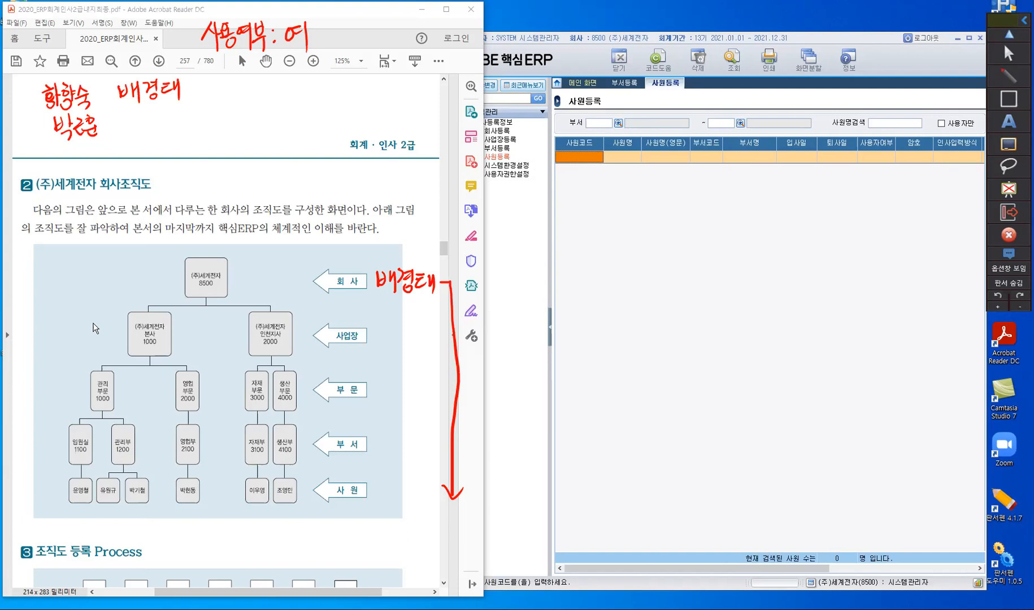
Handwrite one person's surname with an arrow to 본사 1000, and another person's surname beside 인천지사 2000
{"action": "left_click_drag", "start_coordinate": [82, 316], "coordinate": [86, 320]}
{"action": "left_click_drag", "start_coordinate": [80, 326], "coordinate": [90, 323]}
{"action": "left_click_drag", "start_coordinate": [85, 326], "coordinate": [86, 327]}
{"action": "left_click_drag", "start_coordinate": [95, 317], "coordinate": [95, 333]}
{"action": "left_click_drag", "start_coordinate": [96, 327], "coordinate": [100, 325]}
{"action": "mouse_move", "coordinate": [86, 334]}
{"action": "left_mouse_down"}
{"action": "mouse_move", "coordinate": [97, 343]}
{"action": "mouse_move", "coordinate": [125, 328]}
{"action": "mouse_move", "coordinate": [122, 340]}
{"action": "left_mouse_up"}
{"action": "left_click_drag", "start_coordinate": [227, 322], "coordinate": [235, 335]}
{"action": "left_click_drag", "start_coordinate": [229, 330], "coordinate": [235, 329]}
{"action": "left_click_drag", "start_coordinate": [229, 336], "coordinate": [236, 334]}
{"action": "left_click_drag", "start_coordinate": [240, 318], "coordinate": [240, 335]}
{"action": "left_click_drag", "start_coordinate": [241, 328], "coordinate": [246, 327]}
{"action": "left_click_drag", "start_coordinate": [234, 339], "coordinate": [244, 347]}
Handwrite 회사, 사업장 and a boxed 1000 over the 부서 search fields of 사원등록, and tick the 사원명검색 field
{"action": "left_click_drag", "start_coordinate": [585, 125], "coordinate": [593, 123]}
{"action": "left_click_drag", "start_coordinate": [588, 125], "coordinate": [588, 126]}
{"action": "left_click_drag", "start_coordinate": [581, 133], "coordinate": [594, 131]}
{"action": "left_click_drag", "start_coordinate": [595, 117], "coordinate": [596, 136]}
{"action": "left_click_drag", "start_coordinate": [603, 120], "coordinate": [599, 131]}
{"action": "left_click_drag", "start_coordinate": [602, 125], "coordinate": [607, 130]}
{"action": "mouse_move", "coordinate": [610, 116]}
{"action": "left_mouse_down"}
{"action": "mouse_move", "coordinate": [610, 135]}
{"action": "mouse_move", "coordinate": [614, 125]}
{"action": "left_mouse_up"}
{"action": "mouse_move", "coordinate": [637, 116]}
{"action": "left_mouse_down"}
{"action": "mouse_move", "coordinate": [628, 132]}
{"action": "mouse_move", "coordinate": [638, 130]}
{"action": "left_mouse_up"}
{"action": "mouse_move", "coordinate": [643, 114]}
{"action": "left_mouse_down"}
{"action": "mouse_move", "coordinate": [642, 136]}
{"action": "mouse_move", "coordinate": [658, 114]}
{"action": "mouse_move", "coordinate": [659, 130]}
{"action": "left_mouse_up"}
{"action": "left_click_drag", "start_coordinate": [663, 124], "coordinate": [666, 128]}
{"action": "left_click_drag", "start_coordinate": [670, 117], "coordinate": [670, 129]}
{"action": "left_click_drag", "start_coordinate": [670, 123], "coordinate": [674, 123]}
{"action": "left_click_drag", "start_coordinate": [666, 131], "coordinate": [667, 131]}
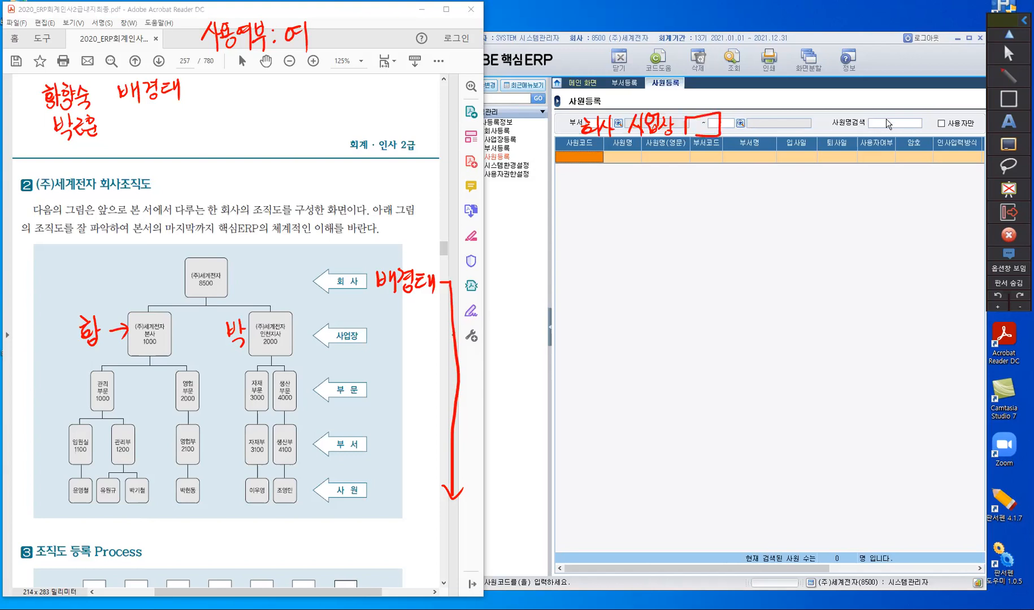
{"action": "left_click_drag", "start_coordinate": [878, 113], "coordinate": [890, 113]}
{"action": "mouse_move", "coordinate": [695, 121]}
{"action": "left_mouse_down"}
{"action": "mouse_move", "coordinate": [695, 132]}
{"action": "mouse_move", "coordinate": [708, 122]}
{"action": "left_mouse_up"}
{"action": "left_click_drag", "start_coordinate": [713, 122], "coordinate": [714, 123]}
Handwrite a person's surname at 관리부 1200 in the chart and draw a frame around that department and its employees
{"action": "left_click", "coordinate": [121, 416]}
{"action": "left_click_drag", "start_coordinate": [119, 416], "coordinate": [133, 431]}
{"action": "mouse_move", "coordinate": [107, 514]}
{"action": "left_mouse_down"}
{"action": "mouse_move", "coordinate": [130, 404]}
{"action": "mouse_move", "coordinate": [148, 399]}
{"action": "mouse_move", "coordinate": [158, 514]}
{"action": "mouse_move", "coordinate": [116, 524]}
{"action": "left_mouse_up"}
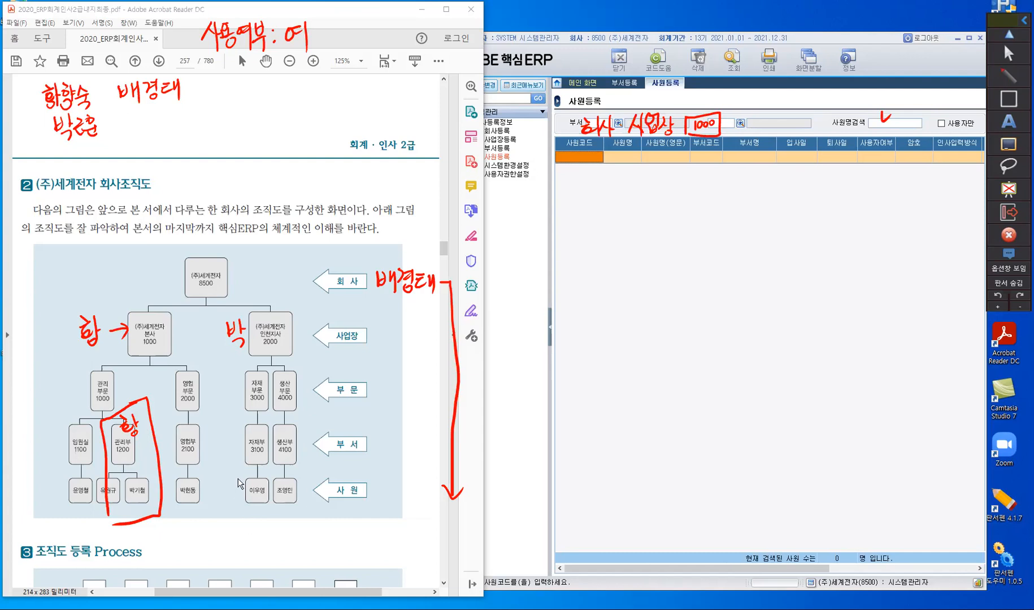
Frame the employee under 자재부 3100 and draw an arrow to three small boxes labelled 3개
{"action": "mouse_move", "coordinate": [256, 470]}
{"action": "left_mouse_down"}
{"action": "mouse_move", "coordinate": [276, 489]}
{"action": "mouse_move", "coordinate": [276, 511]}
{"action": "left_mouse_up"}
{"action": "mouse_move", "coordinate": [260, 510]}
{"action": "left_mouse_down"}
{"action": "mouse_move", "coordinate": [274, 535]}
{"action": "mouse_move", "coordinate": [330, 525]}
{"action": "mouse_move", "coordinate": [345, 535]}
{"action": "mouse_move", "coordinate": [345, 511]}
{"action": "mouse_move", "coordinate": [356, 523]}
{"action": "mouse_move", "coordinate": [329, 561]}
{"action": "left_mouse_up"}
{"action": "left_click_drag", "start_coordinate": [336, 546], "coordinate": [341, 559]}
{"action": "left_click_drag", "start_coordinate": [348, 541], "coordinate": [354, 560]}
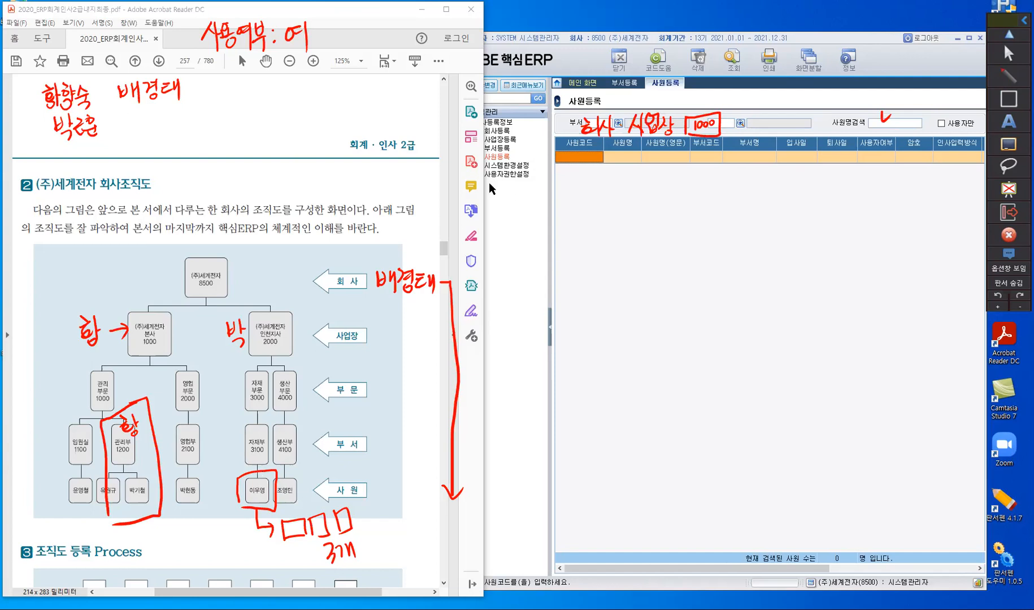
Underline 사용자권한설정 in the ERP menu, handwrite 조회 and 회사 with an arrow to the menu item, and clear all handwriting
{"action": "left_click_drag", "start_coordinate": [484, 182], "coordinate": [526, 181]}
{"action": "mouse_move", "coordinate": [702, 207]}
{"action": "left_mouse_down"}
{"action": "mouse_move", "coordinate": [705, 227]}
{"action": "mouse_move", "coordinate": [724, 219]}
{"action": "left_mouse_up"}
{"action": "left_click_drag", "start_coordinate": [729, 208], "coordinate": [726, 223]}
{"action": "mouse_move", "coordinate": [713, 222]}
{"action": "left_mouse_down"}
{"action": "mouse_move", "coordinate": [726, 240]}
{"action": "mouse_move", "coordinate": [735, 226]}
{"action": "left_mouse_up"}
{"action": "left_click_drag", "start_coordinate": [751, 205], "coordinate": [750, 255]}
{"action": "left_click_drag", "start_coordinate": [620, 219], "coordinate": [644, 272]}
{"action": "left_click_drag", "start_coordinate": [653, 244], "coordinate": [660, 259]}
{"action": "left_click_drag", "start_coordinate": [663, 237], "coordinate": [663, 260]}
{"action": "mouse_move", "coordinate": [663, 251]}
{"action": "left_mouse_down"}
{"action": "mouse_move", "coordinate": [673, 249]}
{"action": "mouse_move", "coordinate": [509, 229]}
{"action": "mouse_move", "coordinate": [502, 196]}
{"action": "mouse_move", "coordinate": [514, 209]}
{"action": "left_mouse_up"}
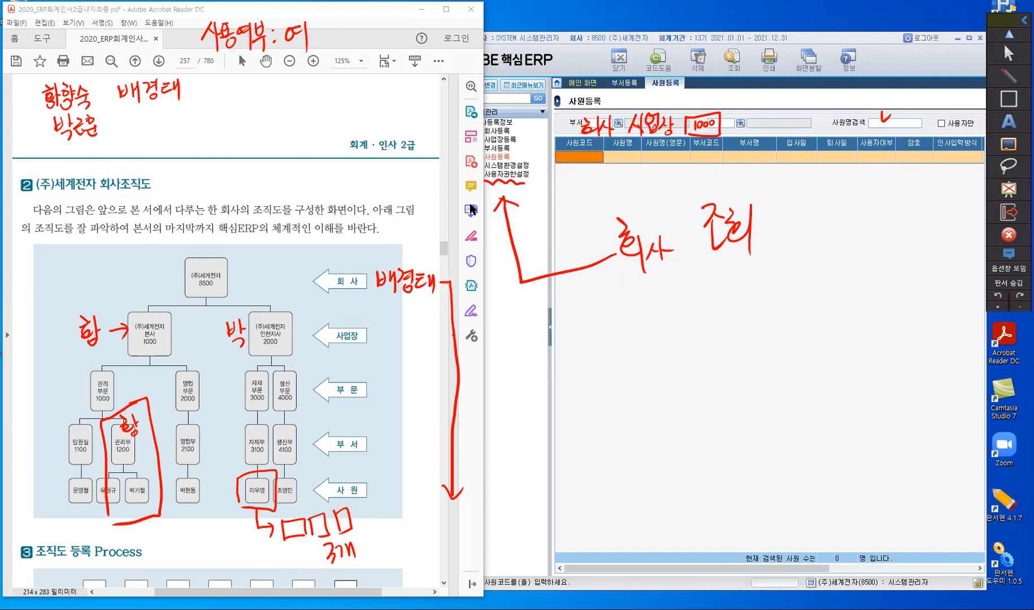
{"action": "key", "text": "Escape"}
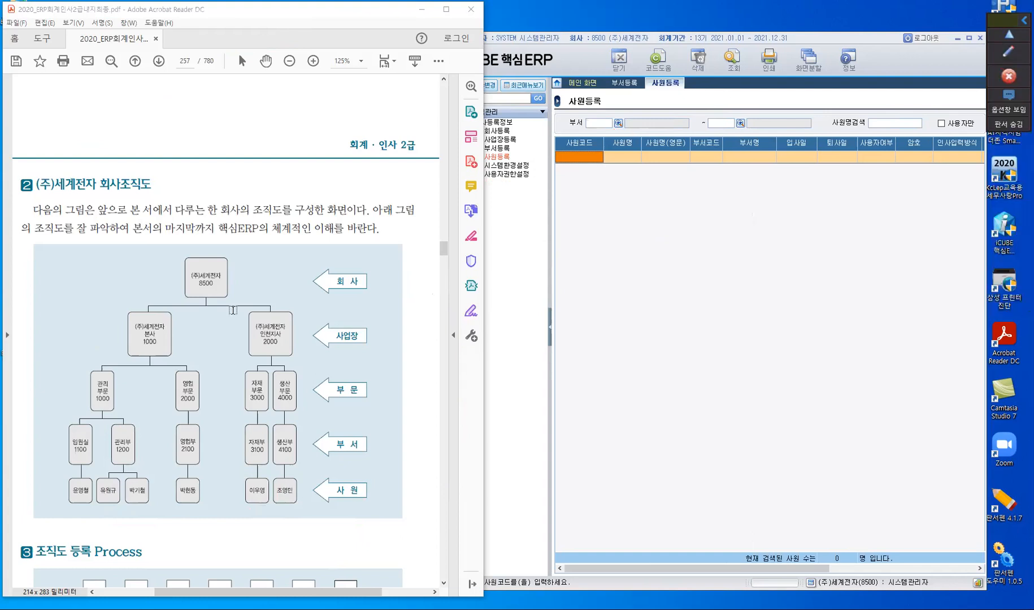
Return to page 269 of the textbook and highlight the term 조회권한 in item (9)
{"action": "left_click", "coordinate": [158, 62]}
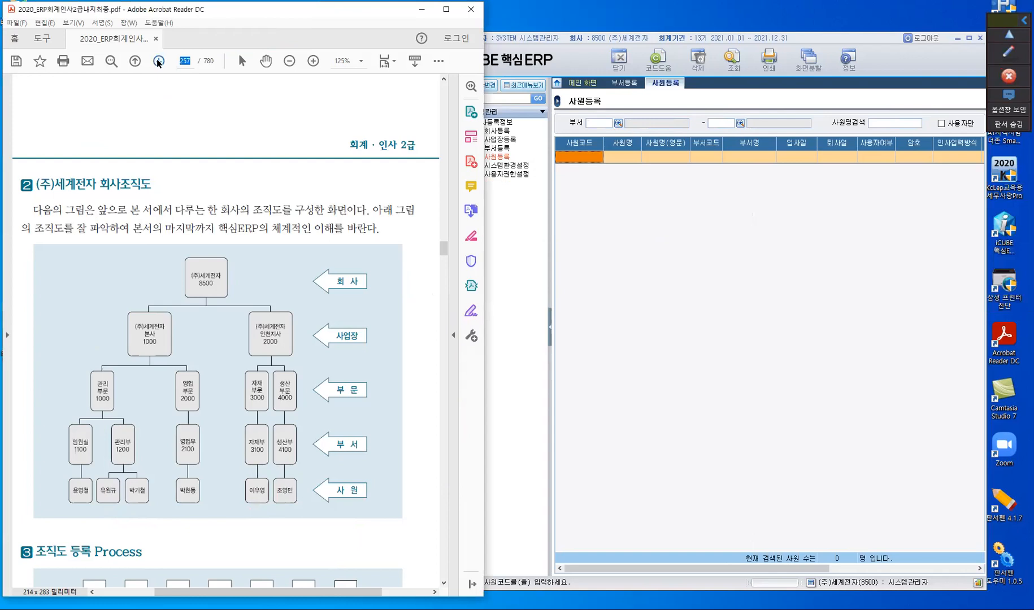
{"action": "type", "text": "2"}
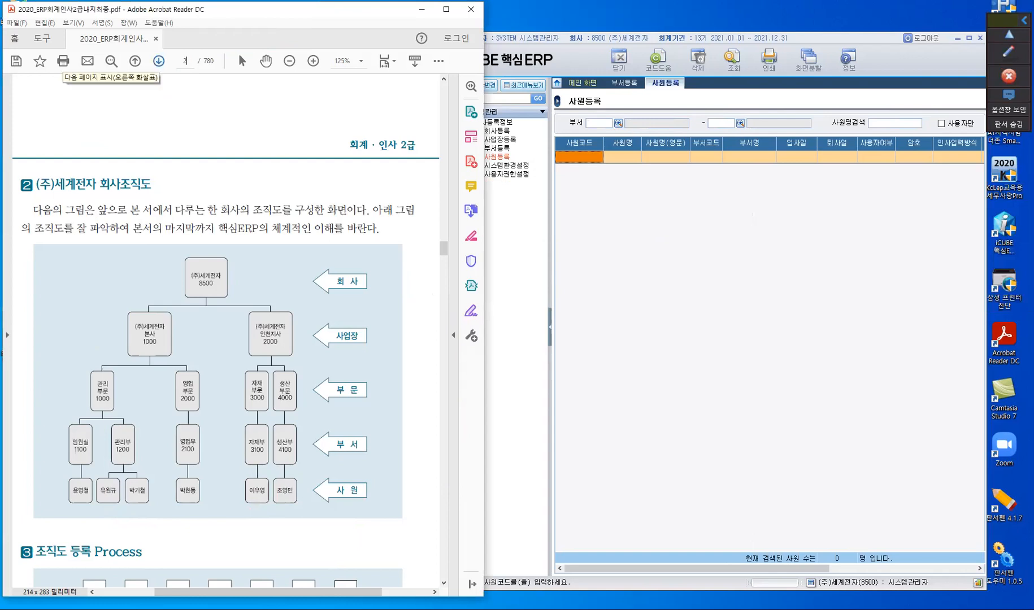
{"action": "type", "text": "69"}
{"action": "key", "text": "Return"}
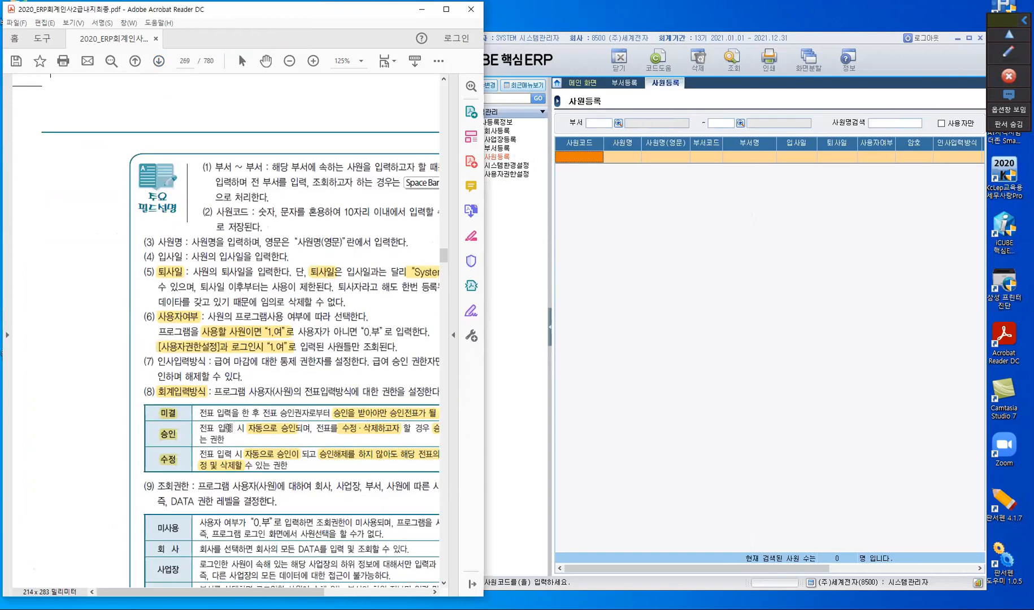
{"action": "scroll", "coordinate": [173, 582], "scroll_direction": "down", "scroll_amount": 5}
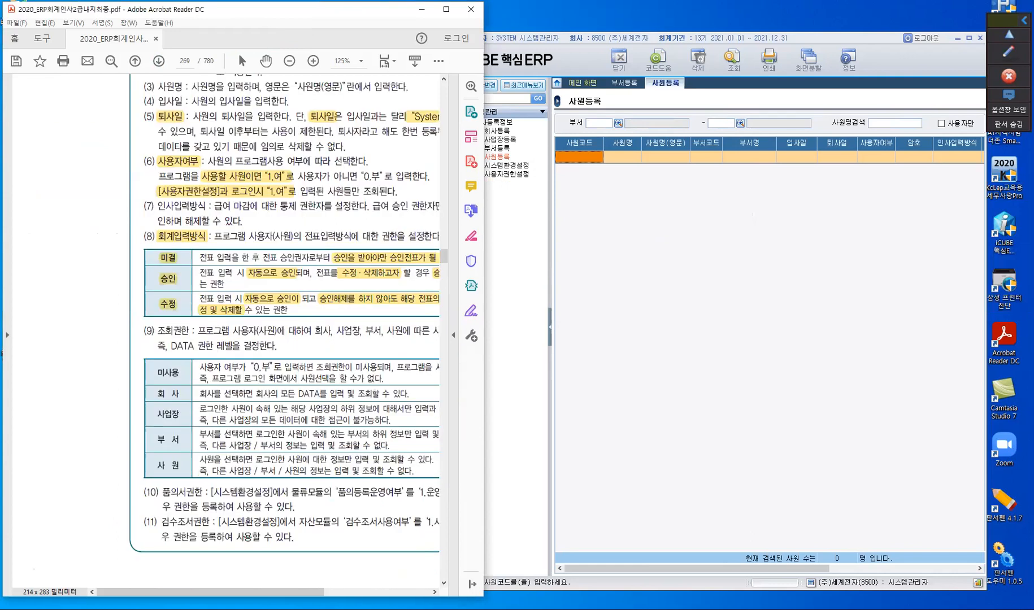
{"action": "left_click_drag", "start_coordinate": [262, 591], "coordinate": [205, 593]}
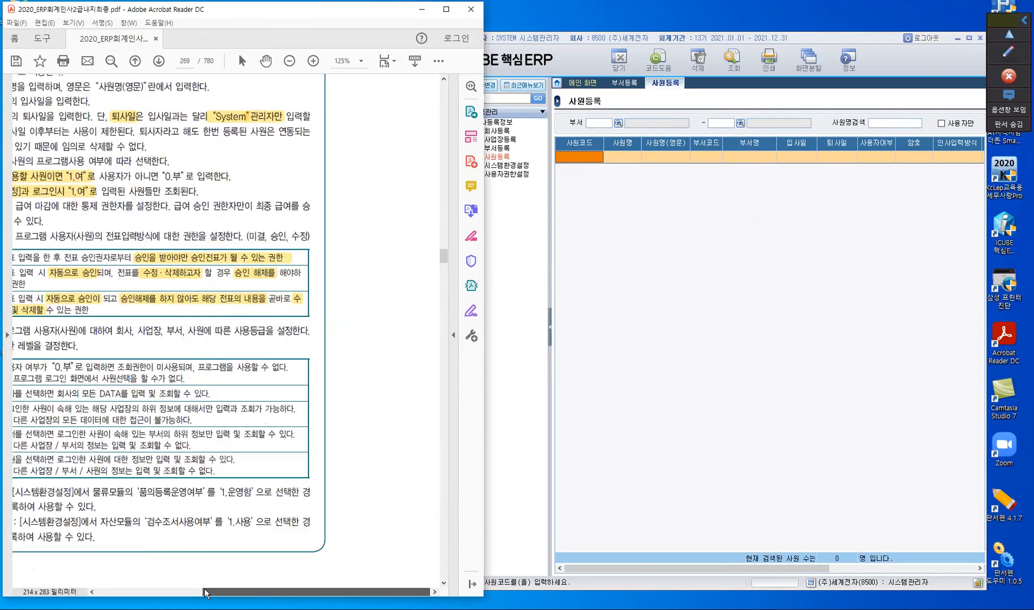
{"action": "left_click_drag", "start_coordinate": [102, 333], "coordinate": [110, 333]}
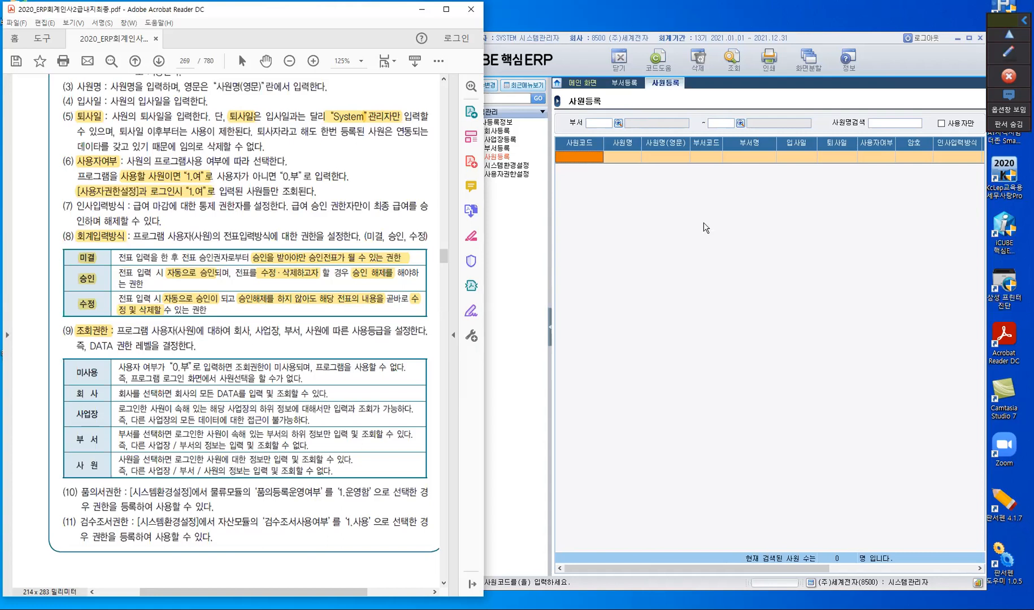
Hide the ERP's menu tree to widen 사원등록, and show the 실습예제 employee table on textbook page 270 beside it
{"action": "left_click", "coordinate": [648, 239]}
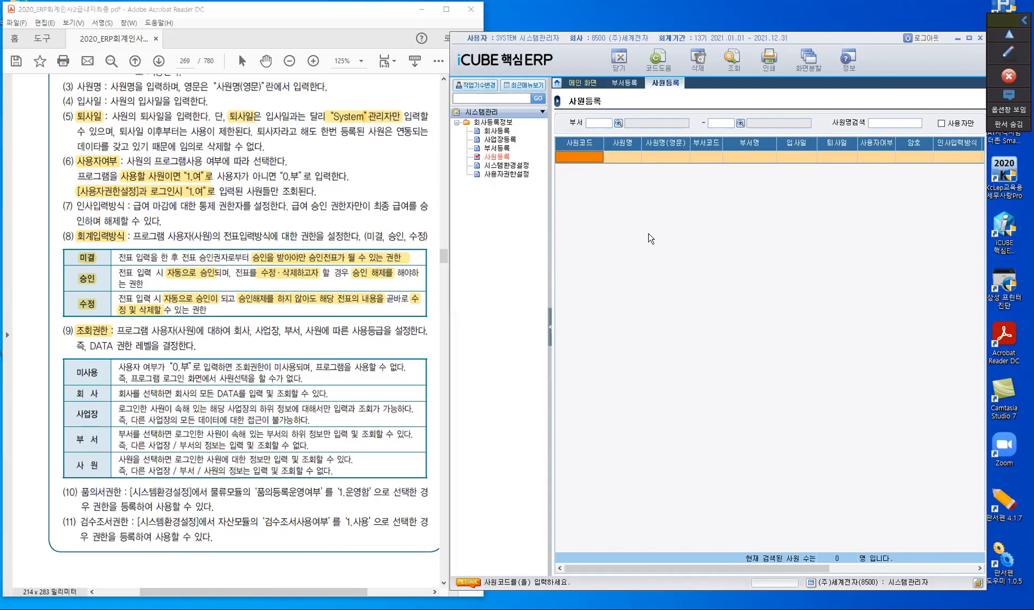
{"action": "left_click", "coordinate": [552, 331]}
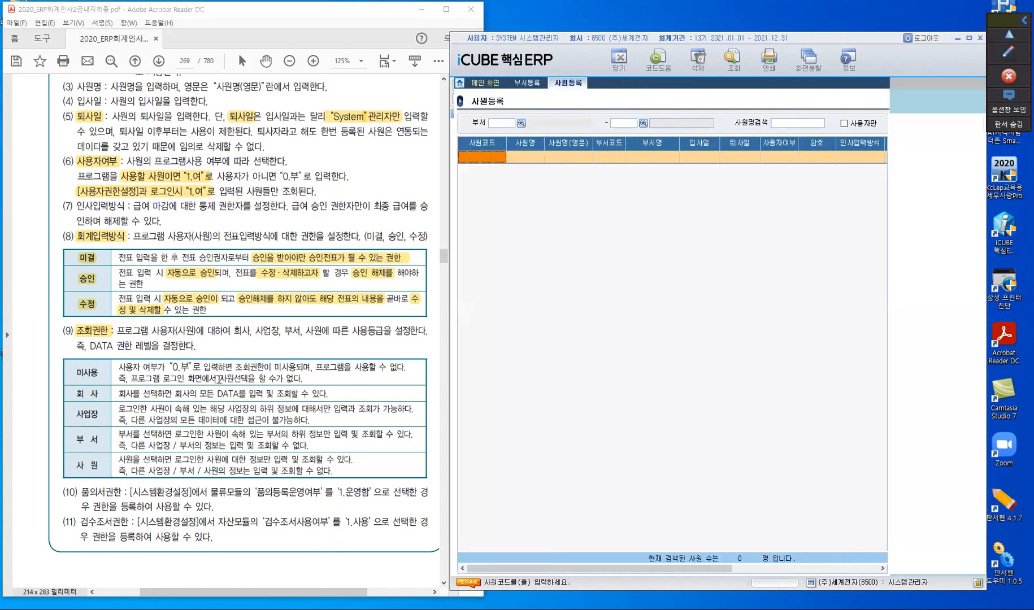
{"action": "left_click", "coordinate": [219, 380]}
{"action": "scroll", "coordinate": [220, 380], "scroll_direction": "down", "scroll_amount": 3}
{"action": "scroll", "coordinate": [219, 379], "scroll_direction": "down", "scroll_amount": 5}
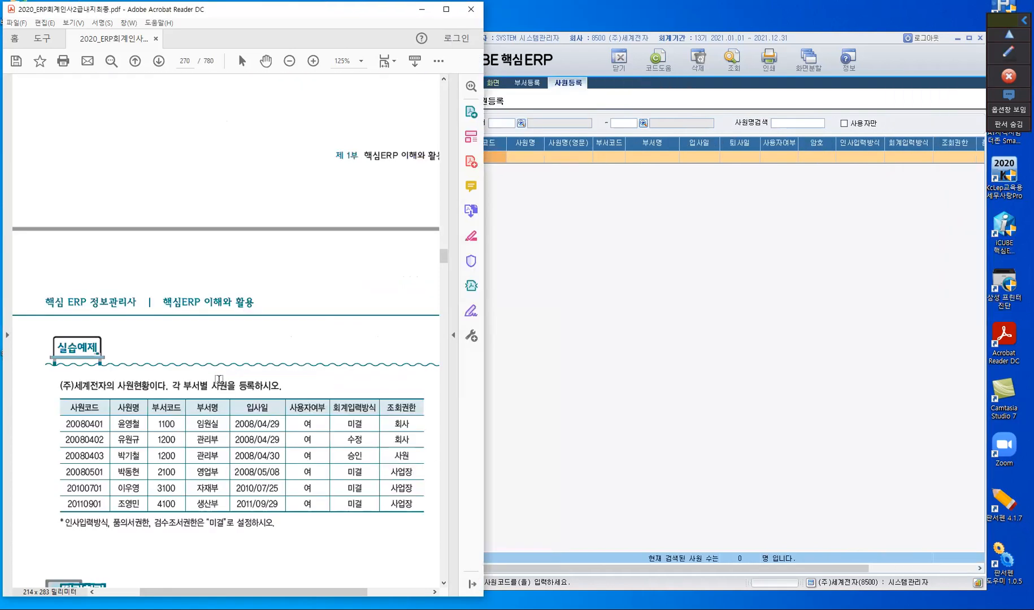
{"action": "scroll", "coordinate": [219, 380], "scroll_direction": "down", "scroll_amount": 3}
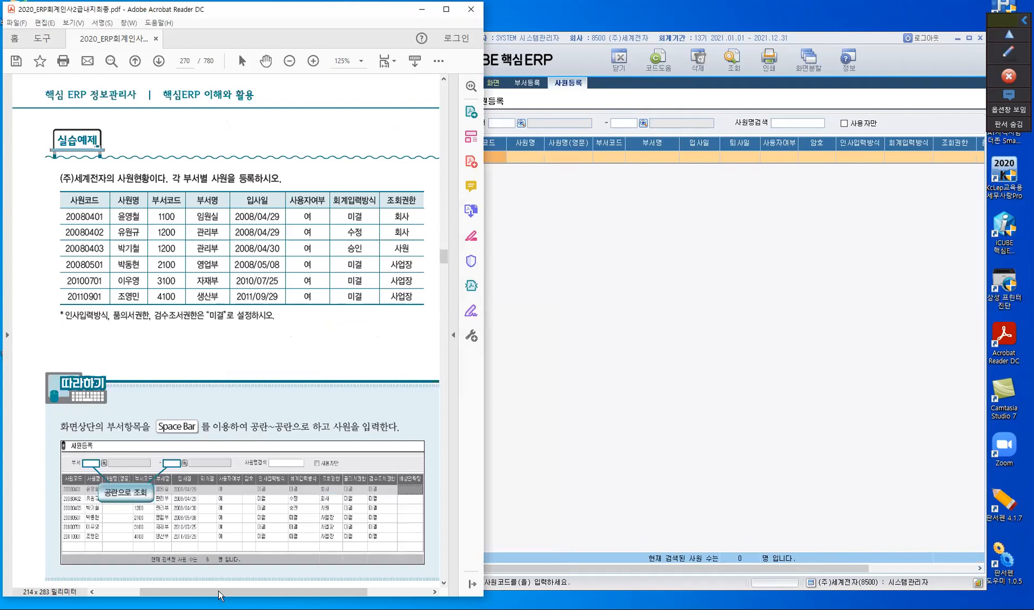
{"action": "left_click_drag", "start_coordinate": [231, 596], "coordinate": [241, 596]}
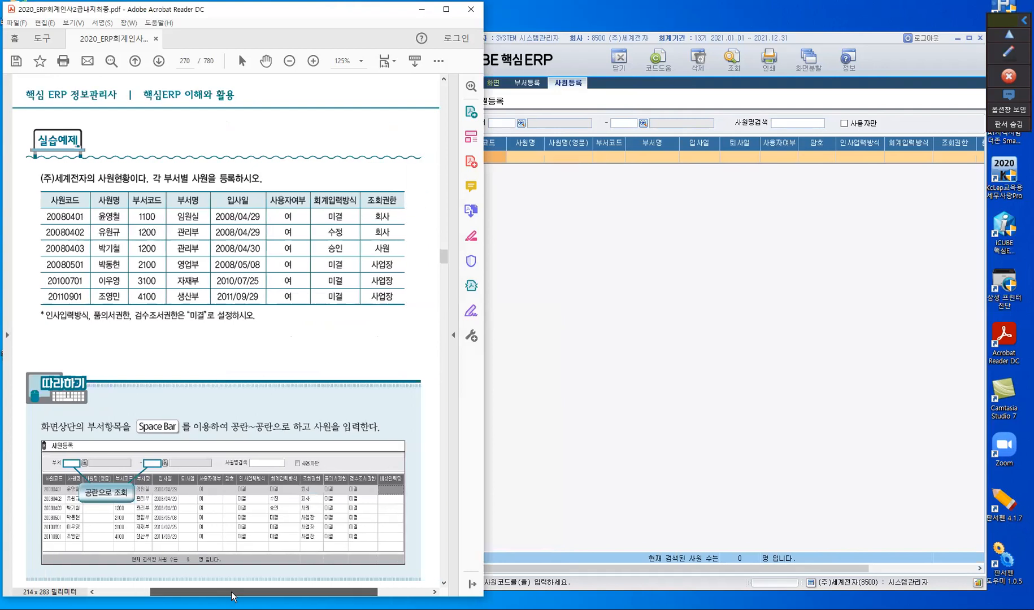
{"action": "left_click", "coordinate": [706, 256]}
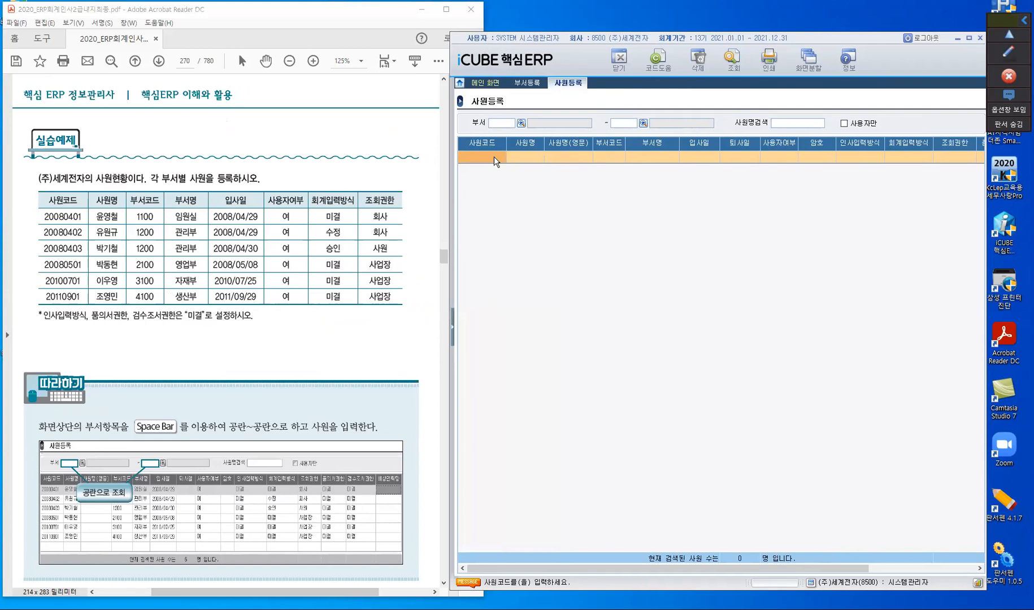
Enter the first practice-table employee's code and name, with department code 1100 and 입사일 2008/04/29, leaving the English name blank
{"action": "type", "text": "20080401"}
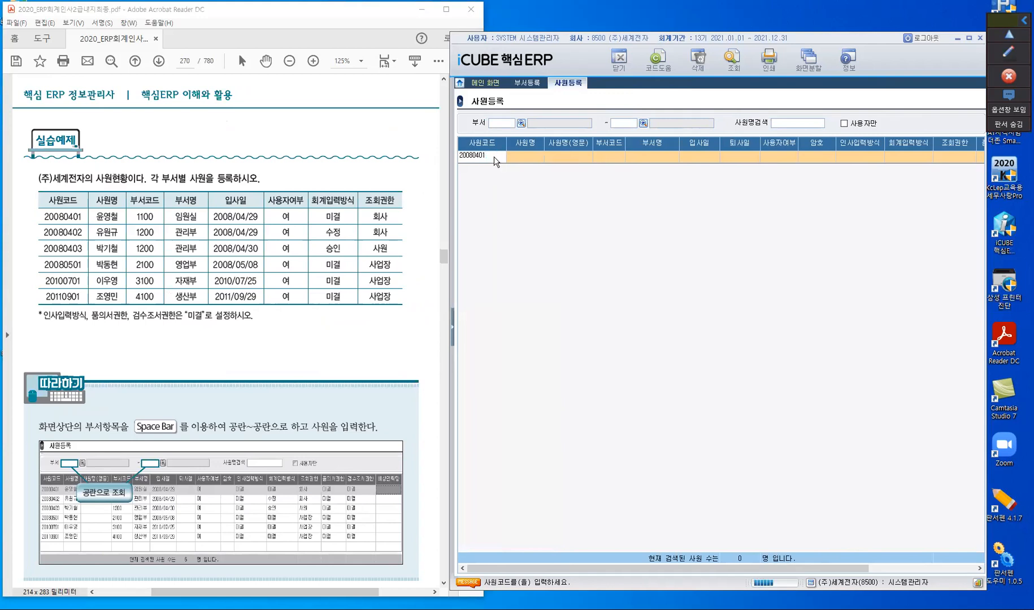
{"action": "key", "text": "Return"}
{"action": "type", "text": "윤영"}
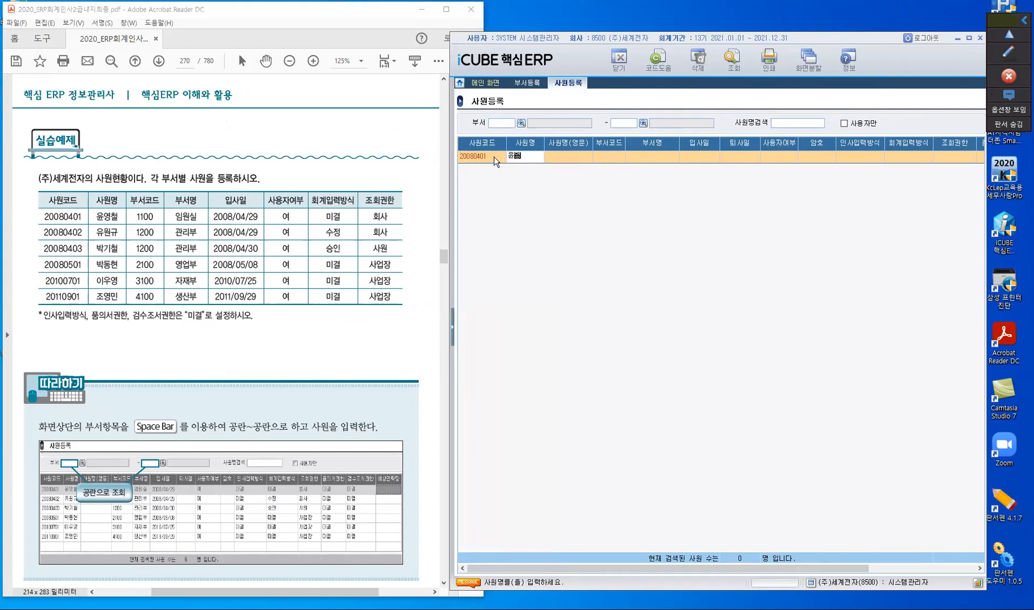
{"action": "type", "text": "철"}
{"action": "key", "text": "Return"}
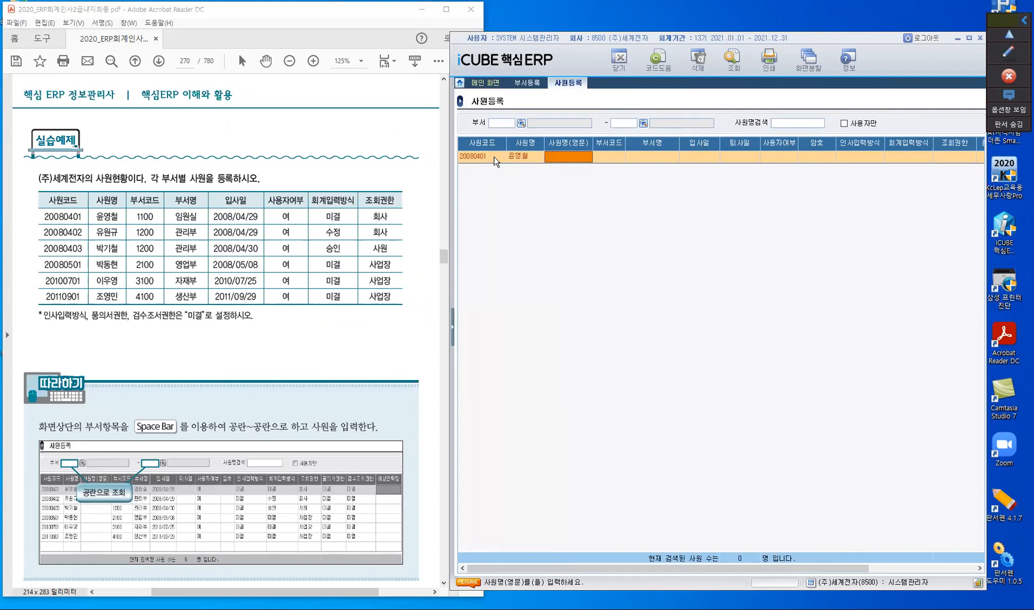
{"action": "key", "text": "Return"}
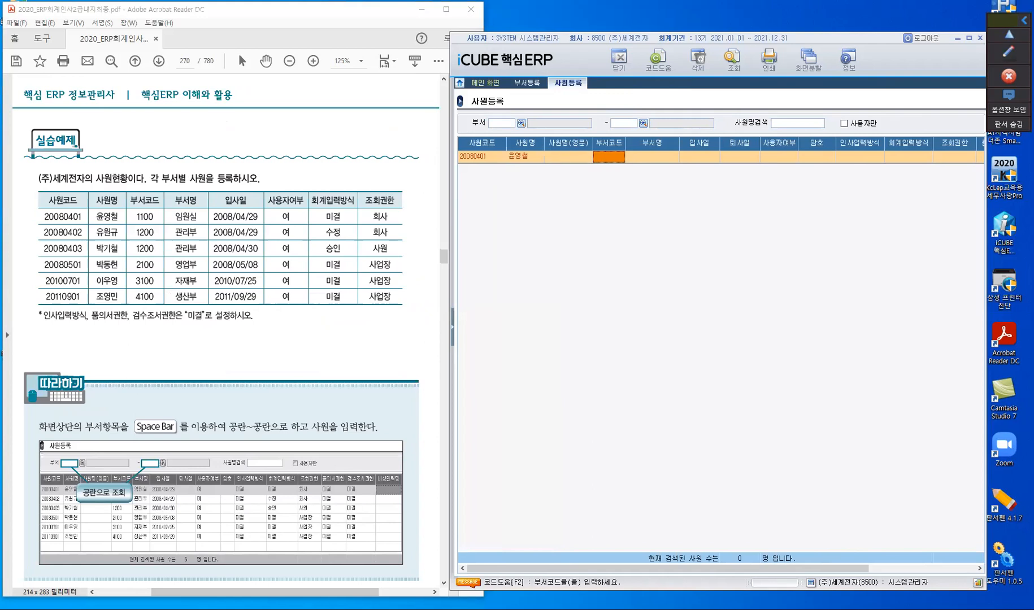
{"action": "type", "text": "1100"}
{"action": "key", "text": "Return"}
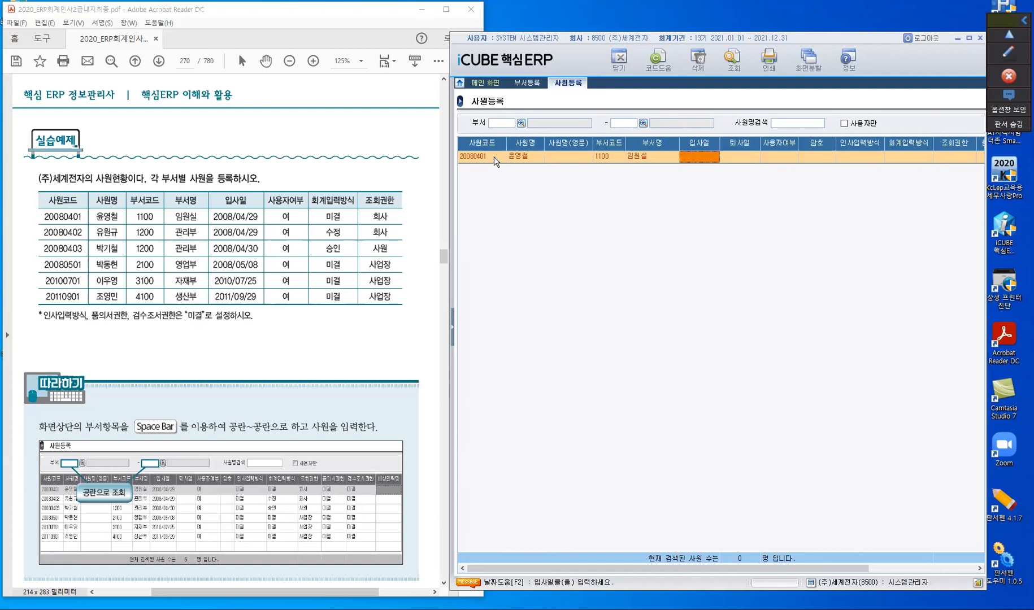
{"action": "type", "text": "2008/04/29"}
{"action": "key", "text": "Return"}
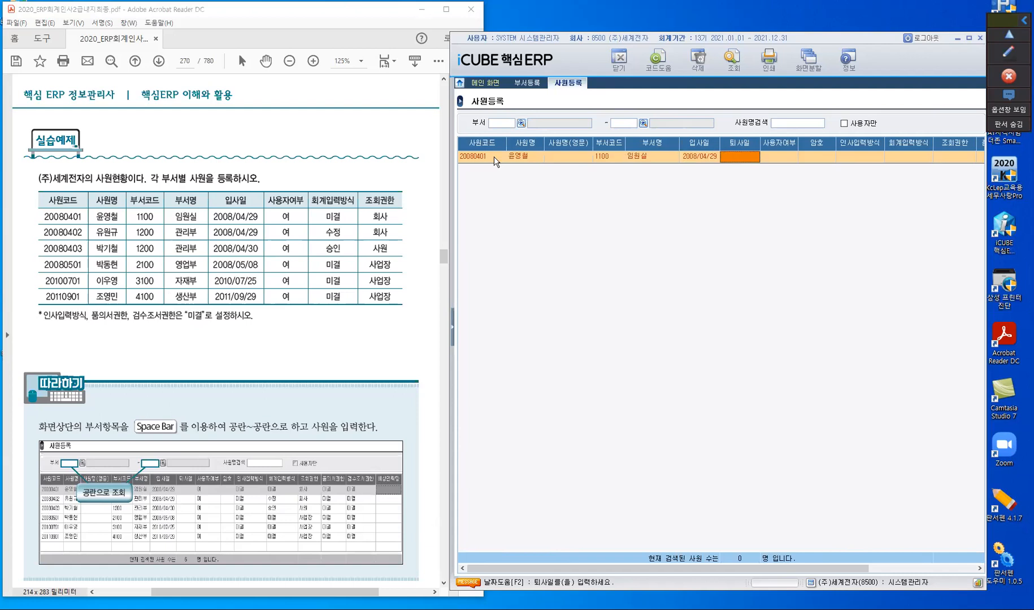
Complete the first employee's row with 사용자여부 여, 조회권한 회사, and 미결 for 인사입력방식, 회계입력방식, 품의서권한 and 검수조서권한, leaving 퇴사일, 암호 and 비상연락망 blank
{"action": "key", "text": "Return"}
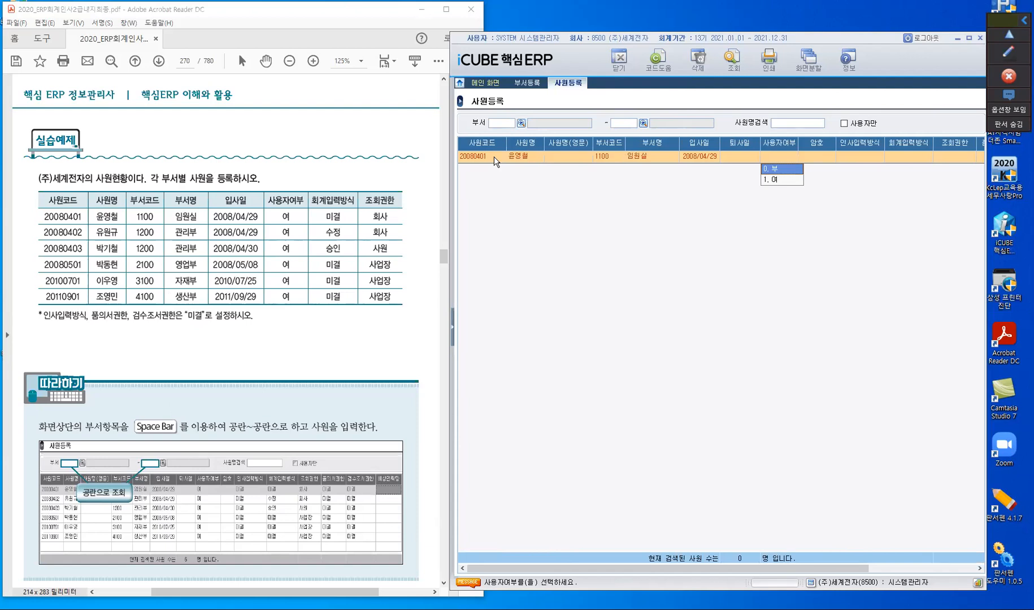
{"action": "left_click", "coordinate": [494, 157]}
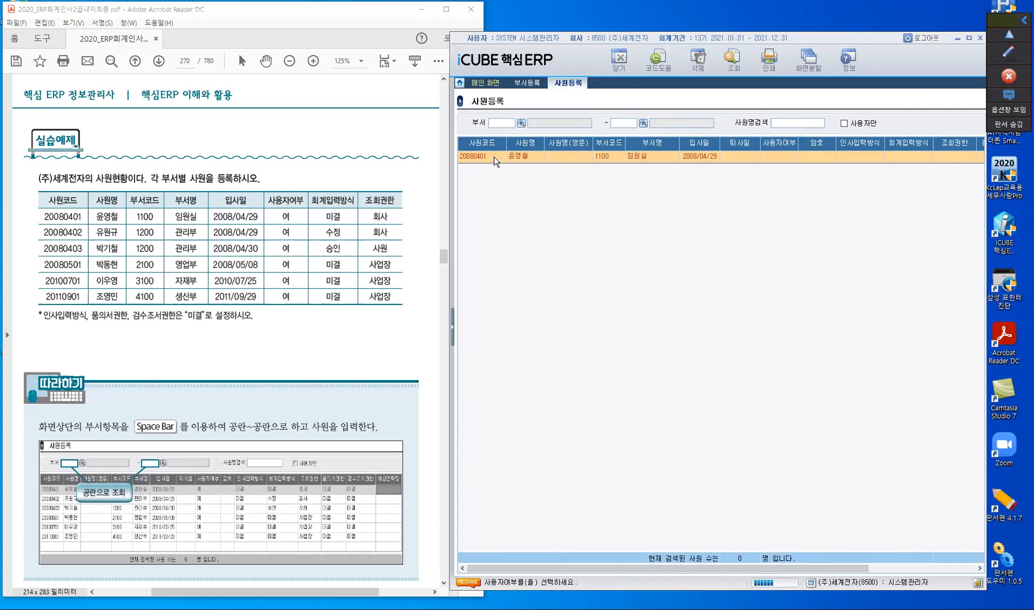
{"action": "key", "text": "Return"}
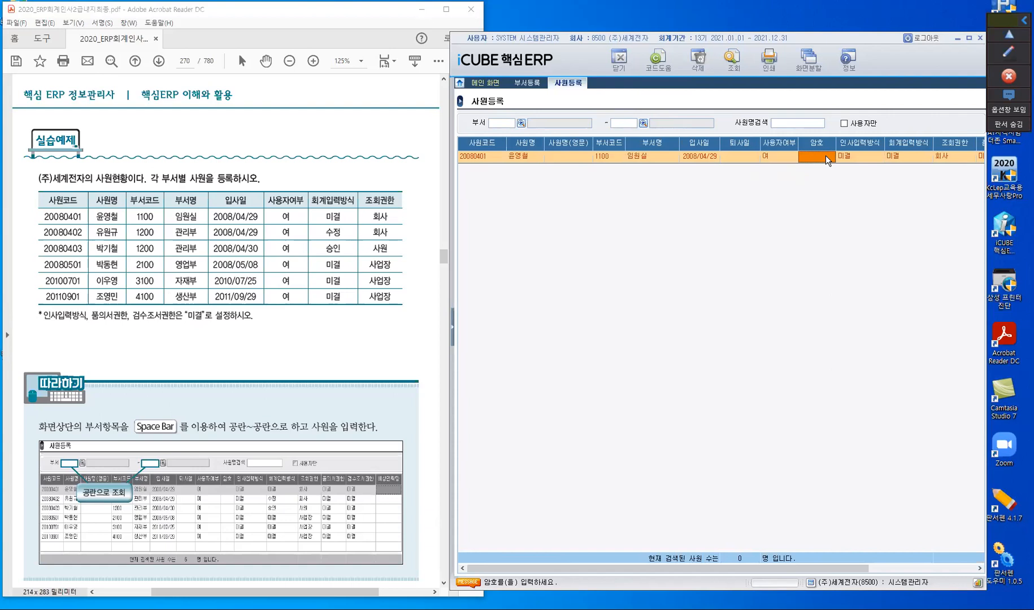
{"action": "key", "text": "Return"}
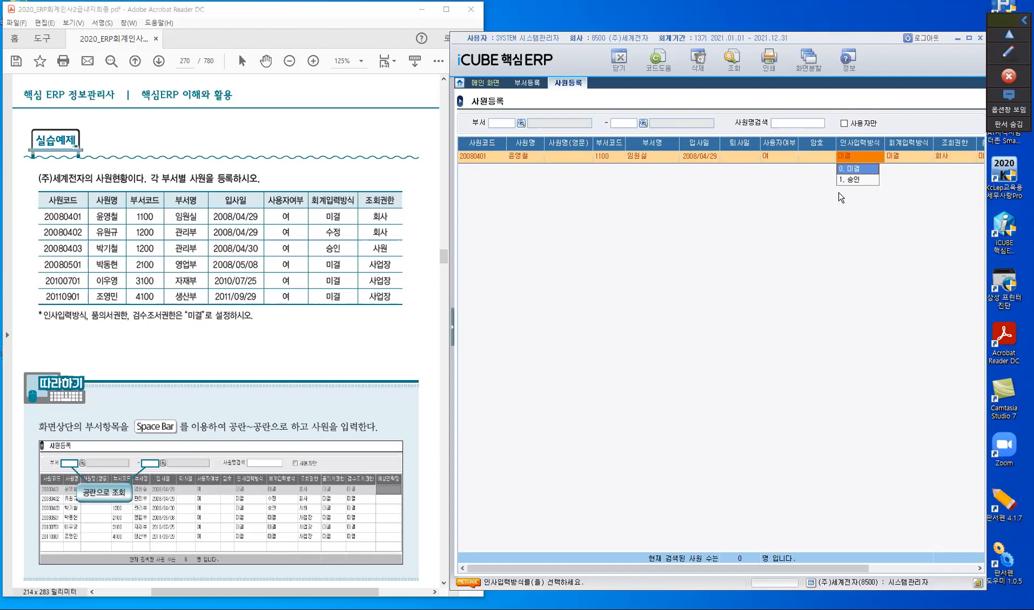
{"action": "key", "text": "Return"}
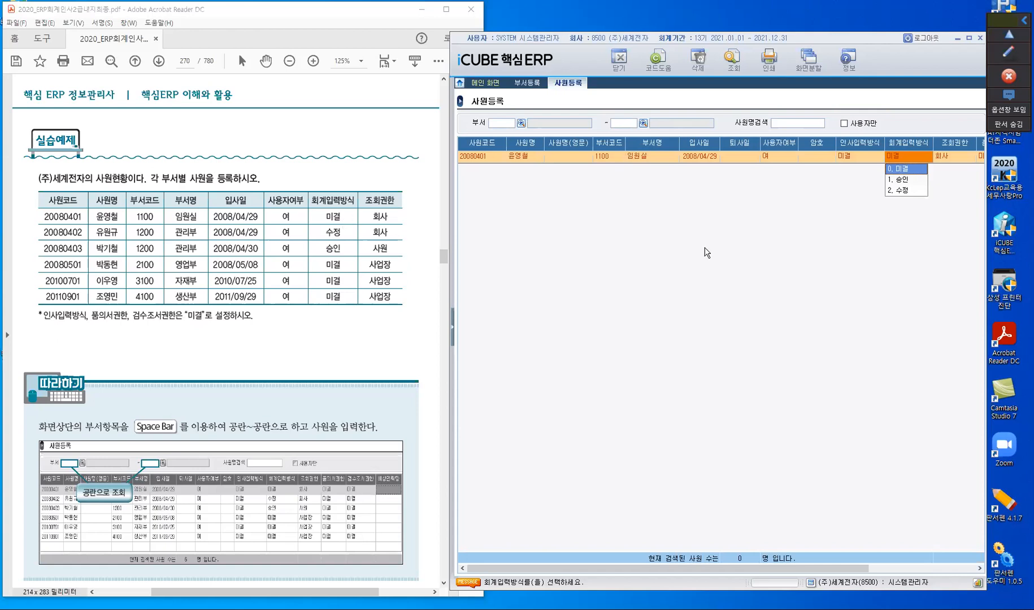
{"action": "key", "text": "Return"}
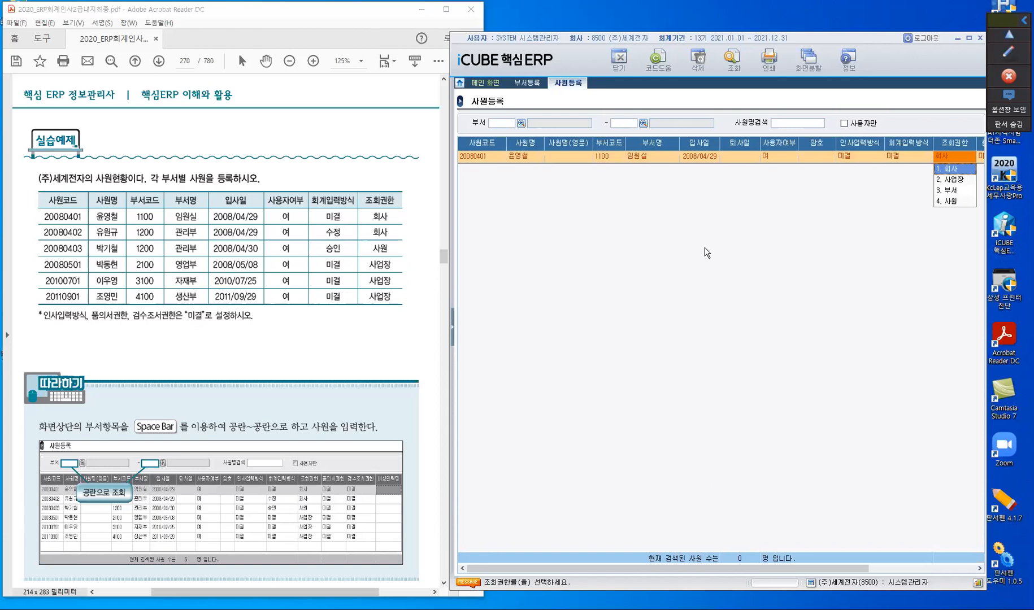
{"action": "key", "text": "Return"}
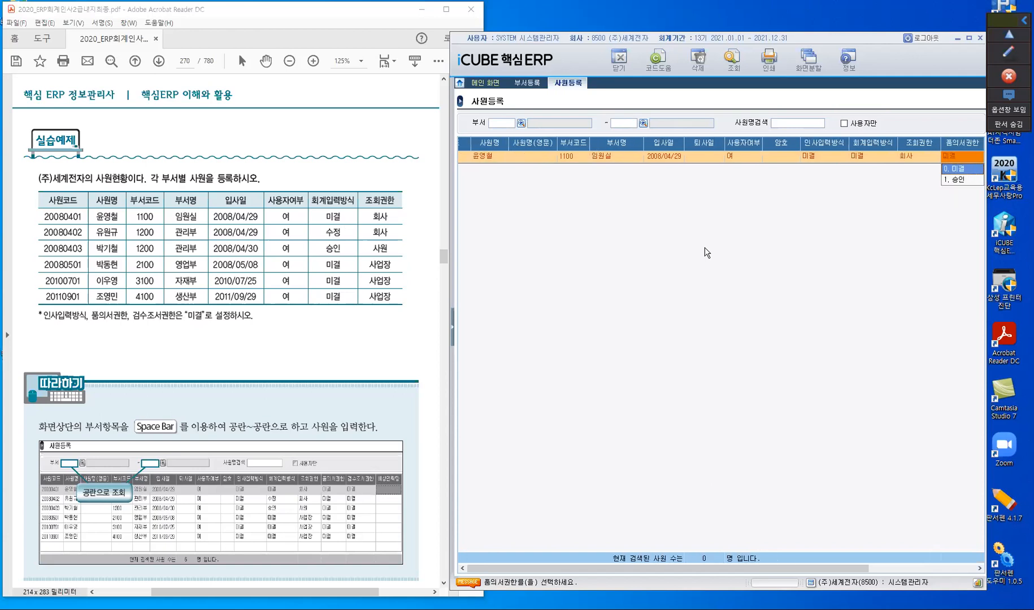
{"action": "key", "text": "Return"}
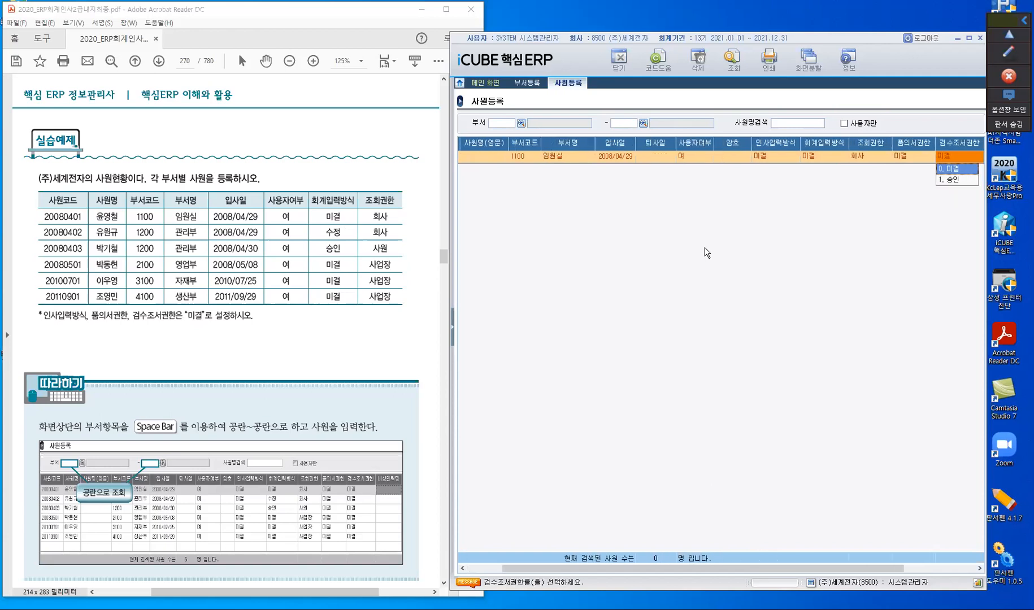
{"action": "key", "text": "Return"}
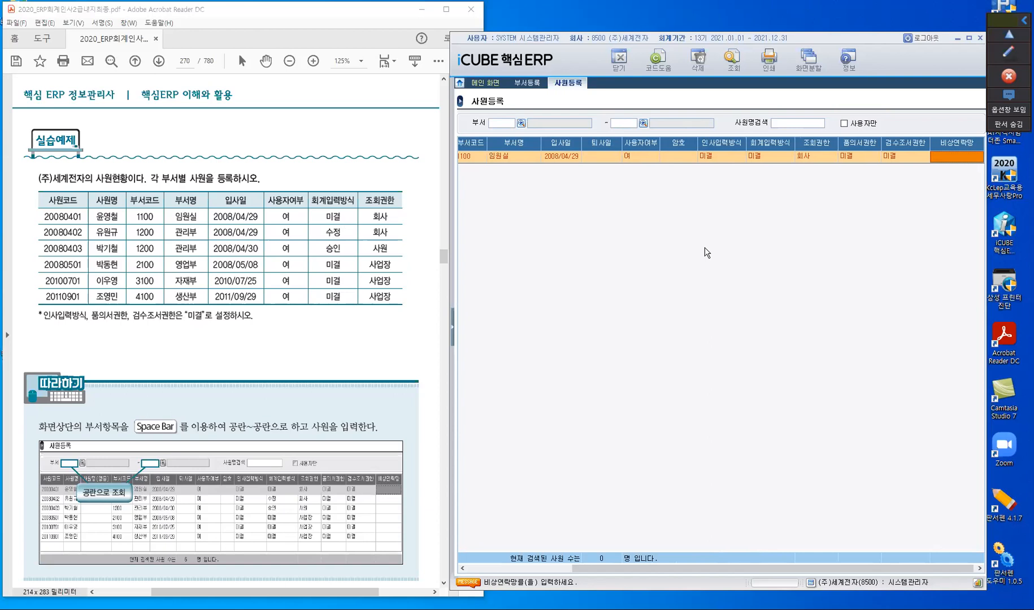
{"action": "key", "text": "Return"}
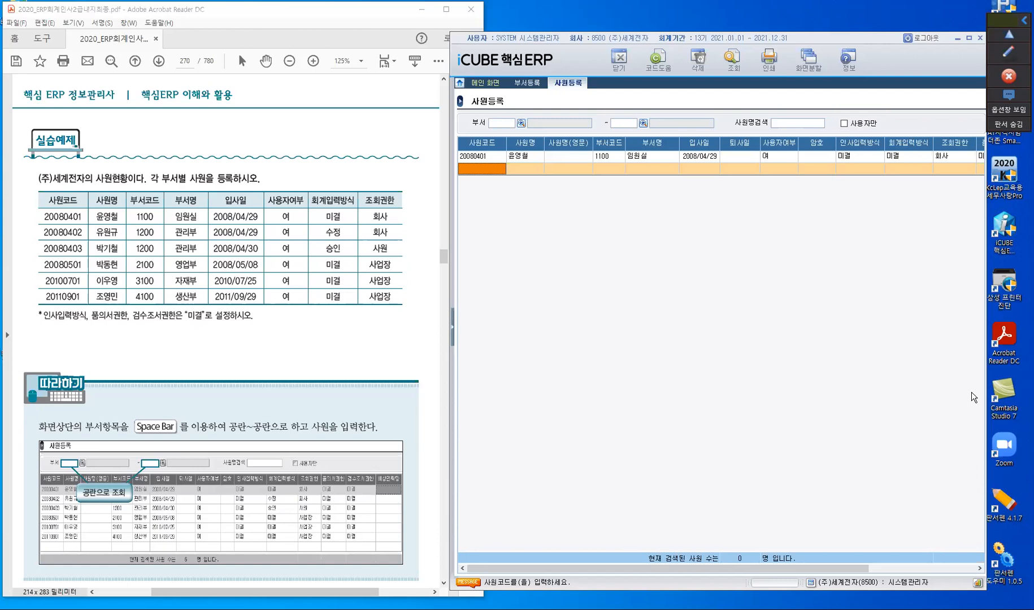
Widen the ERP window and enter the second practice-table employee's code and name in a new row
{"action": "left_click_drag", "start_coordinate": [985, 399], "coordinate": [1023, 399]}
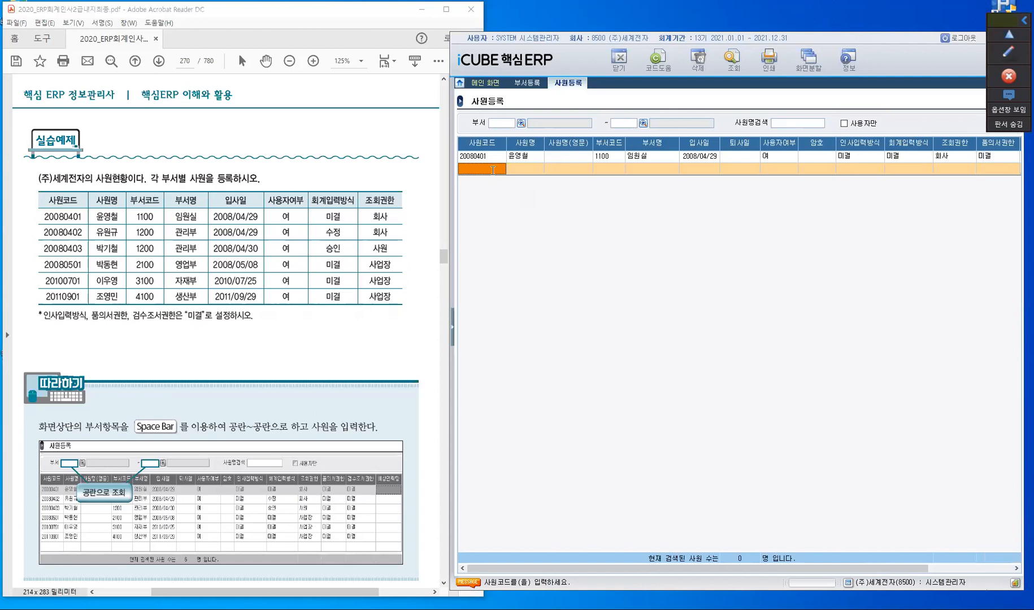
{"action": "type", "text": "20080"}
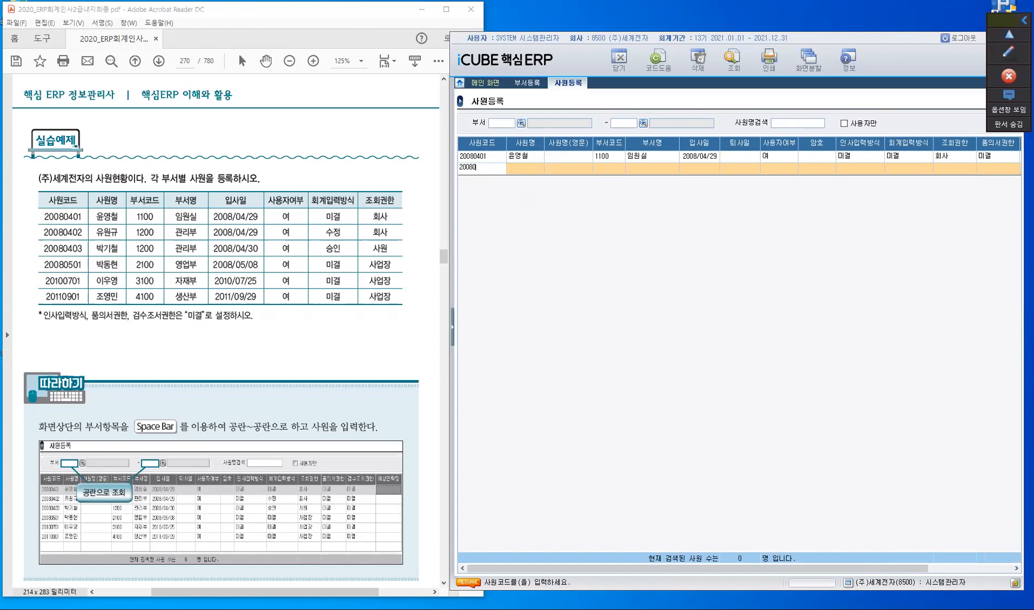
{"action": "type", "text": "402"}
{"action": "key", "text": "Return"}
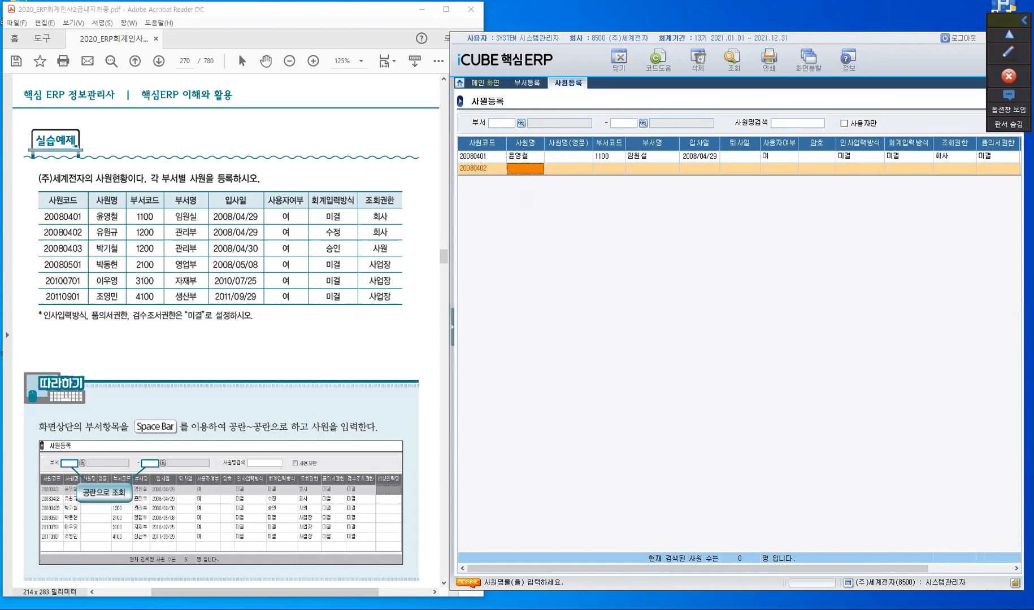
{"action": "type", "text": "유원"}
{"action": "key", "text": "BackSpace"}
{"action": "key", "text": "BackSpace"}
{"action": "type", "text": "ㅇㅠ원규"}
{"action": "key", "text": "Return"}
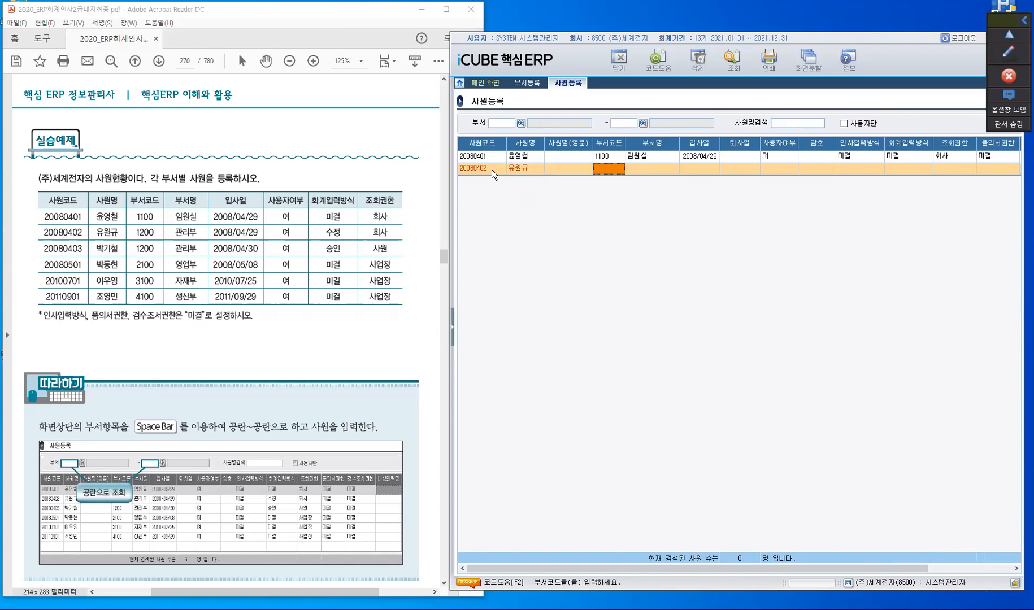
Set the second employee's department code to 1200, 입사일 to 2008/04/29 and 사용자여부 to 여
{"action": "type", "text": "1200"}
{"action": "key", "text": "Return"}
{"action": "type", "text": "2008/04/29"}
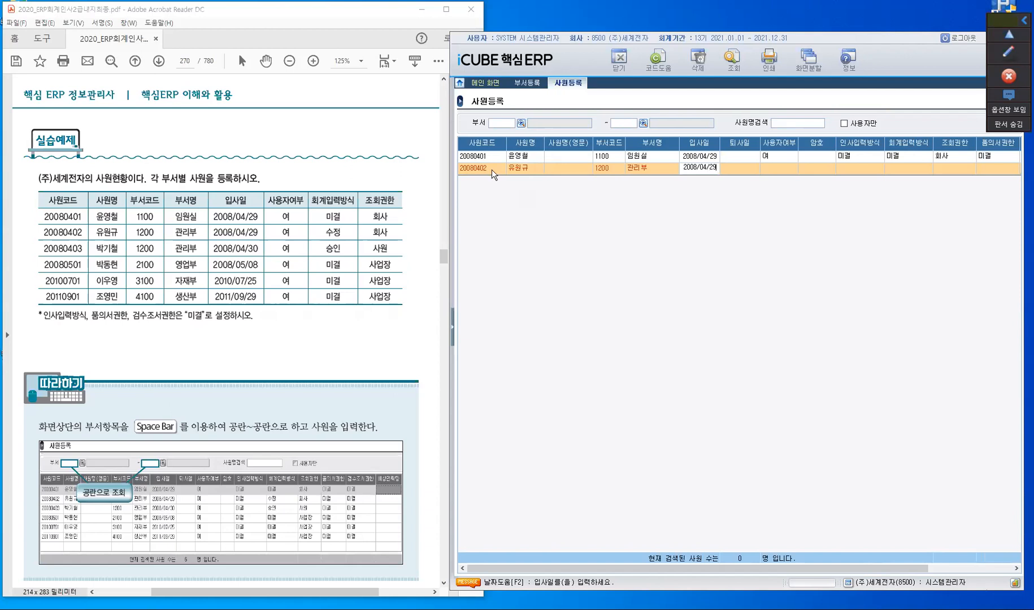
{"action": "key", "text": "Return"}
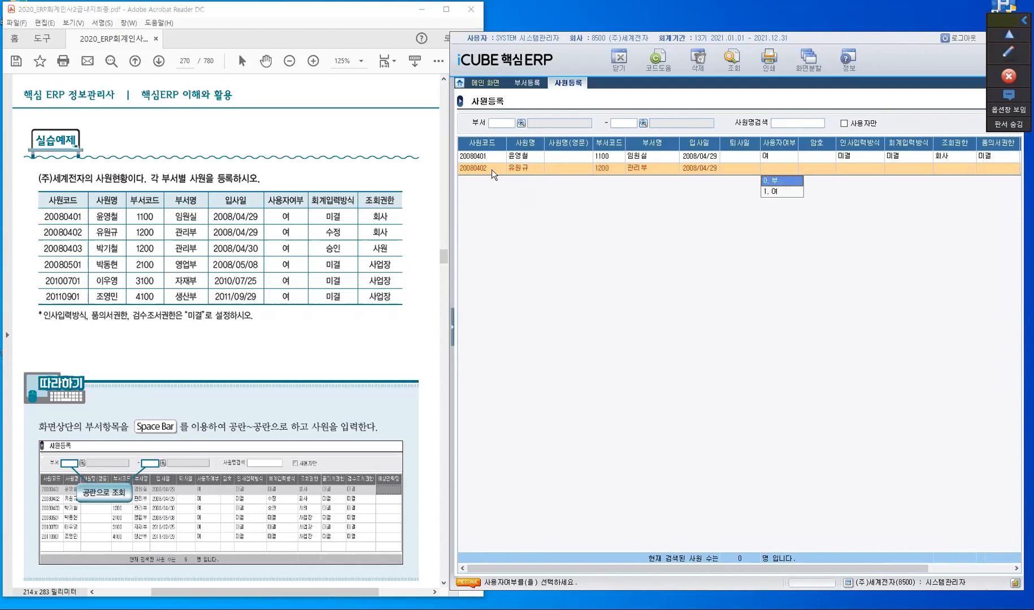
{"action": "type", "text": "1"}
{"action": "key", "text": "Return"}
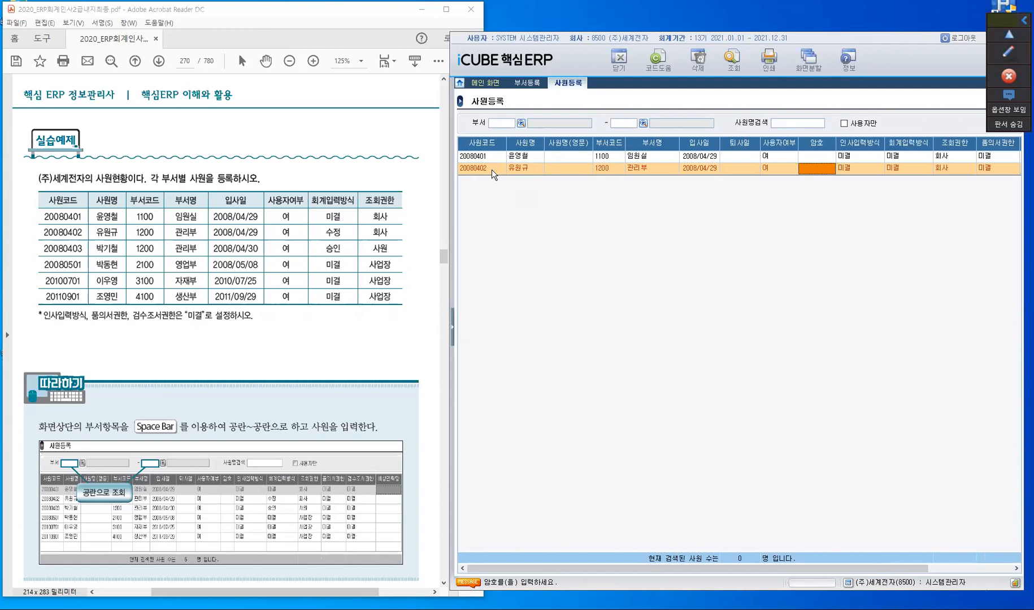
Complete the second employee's row with 회계입력방식 수정, 조회권한 회사, and 미결 for 인사입력방식, 품의서권한 and 검수조서권한, leaving 암호 blank
{"action": "key", "text": "Return"}
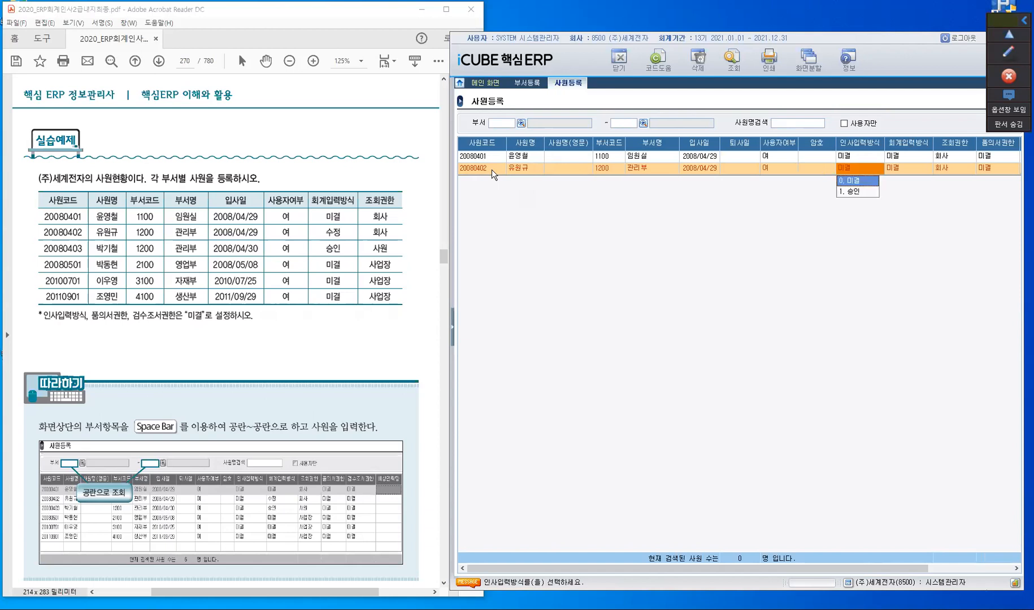
{"action": "key", "text": "Return"}
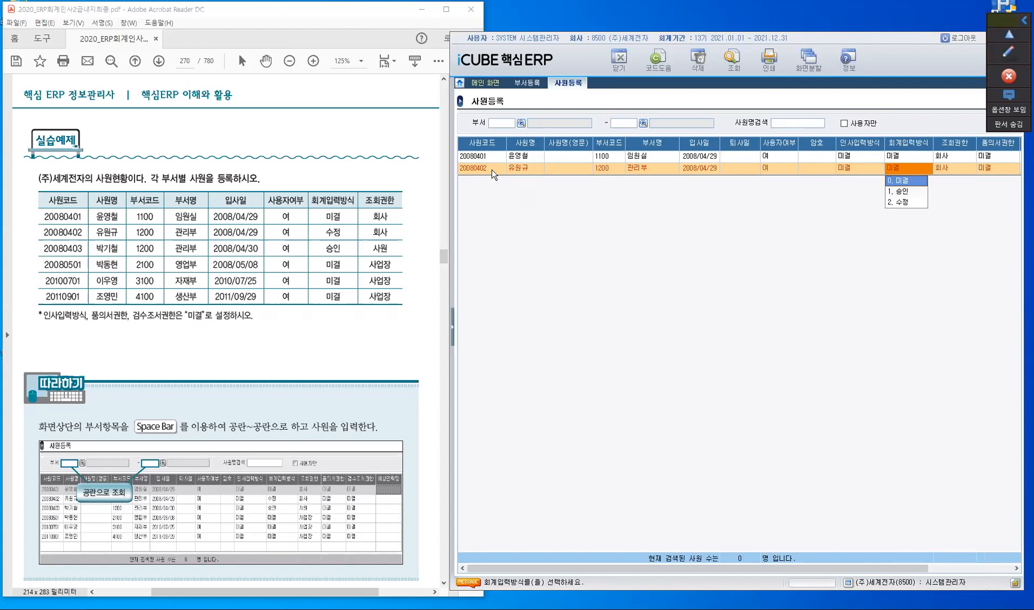
{"action": "key", "text": "2"}
{"action": "key", "text": "Return"}
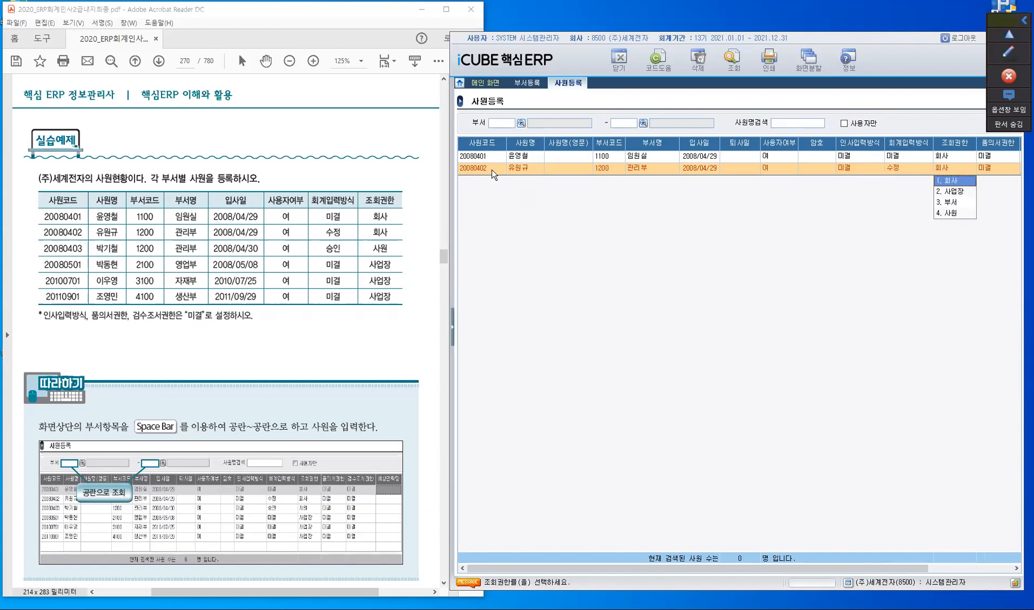
{"action": "key", "text": "Return"}
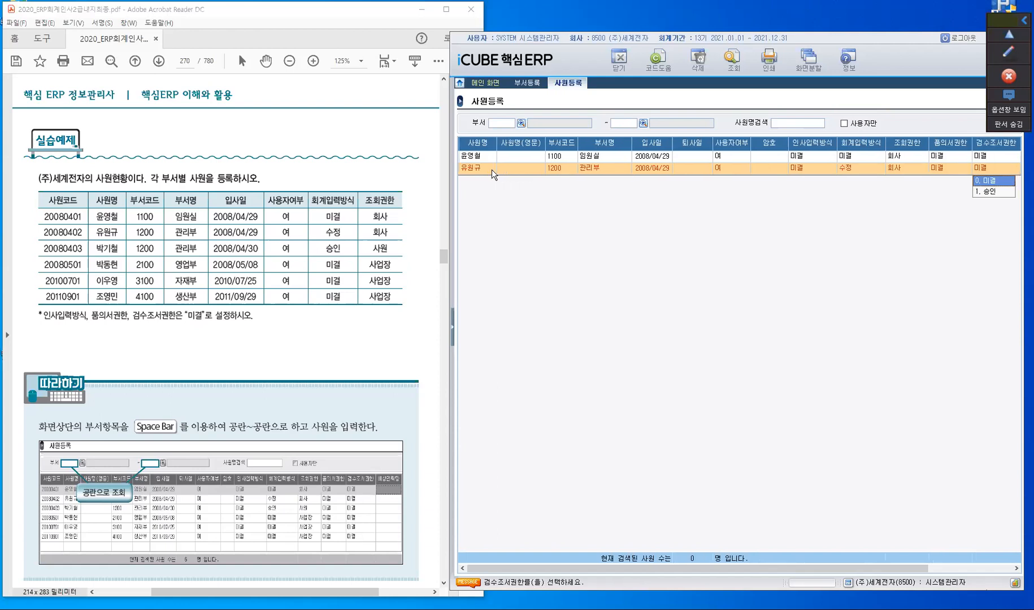
{"action": "key", "text": "Return"}
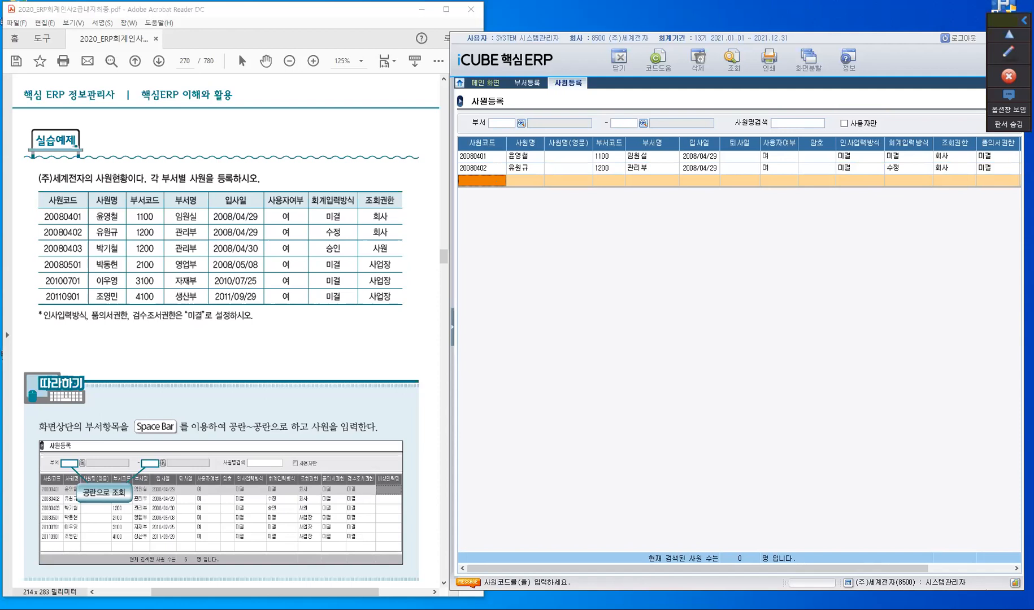
Enter the third practice-table employee's code and name in a new row, leaving the English name blank
{"action": "type", "text": "20080403"}
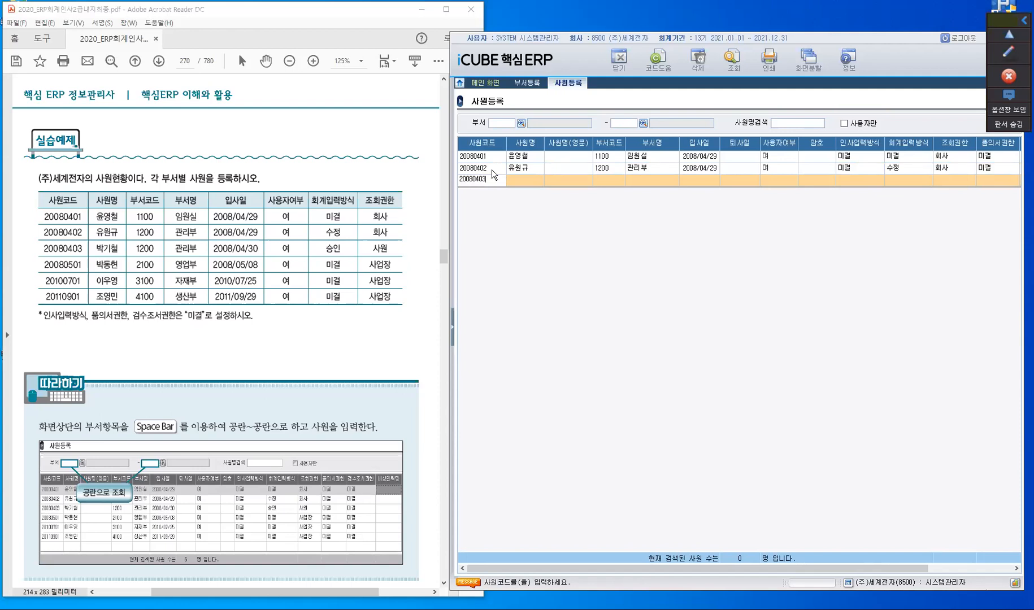
{"action": "key", "text": "Return"}
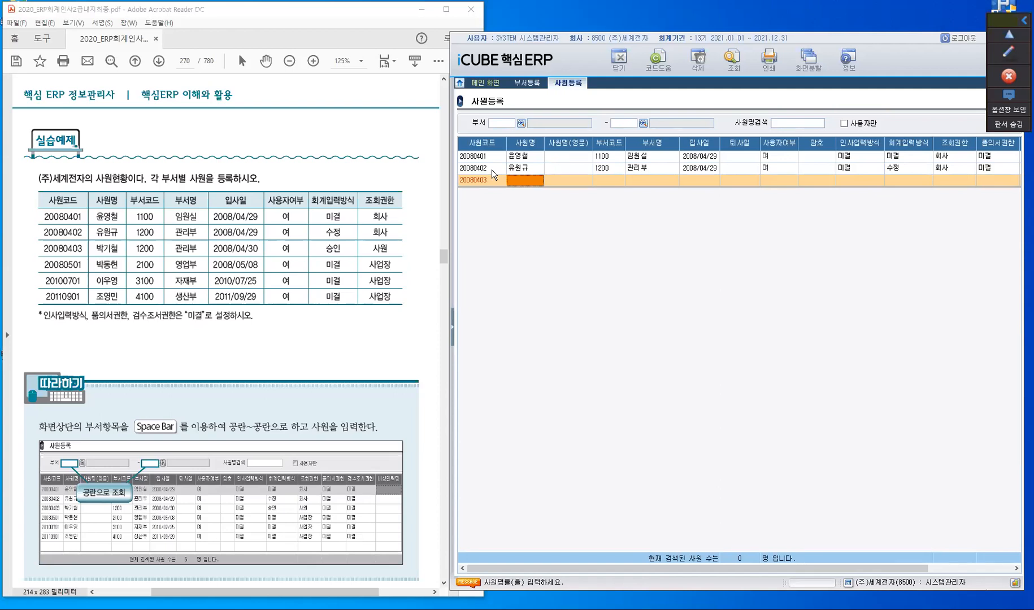
{"action": "type", "text": "박기"}
{"action": "type", "text": "ㅊ"}
{"action": "type", "text": "ㅓㄹ"}
{"action": "key", "text": "BackSpace"}
{"action": "key", "text": "BackSpace"}
{"action": "type", "text": "ㅓㄹ"}
{"action": "key", "text": "Return"}
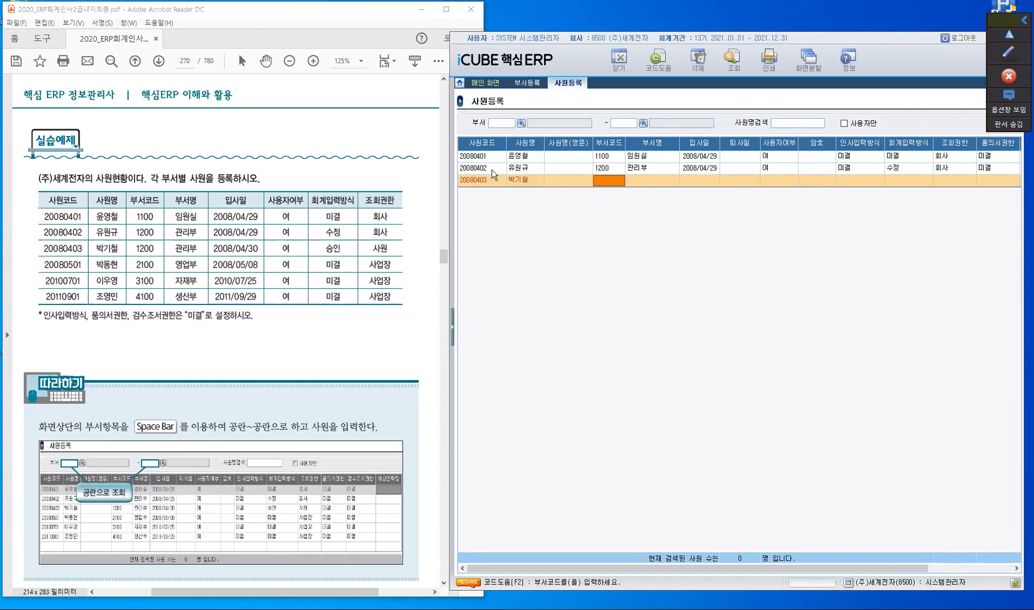
Set the third employee's department code to 1200, 입사일 to 2008/04/30 and 사용자여부 to 여
{"action": "type", "text": "1200"}
{"action": "key", "text": "Return"}
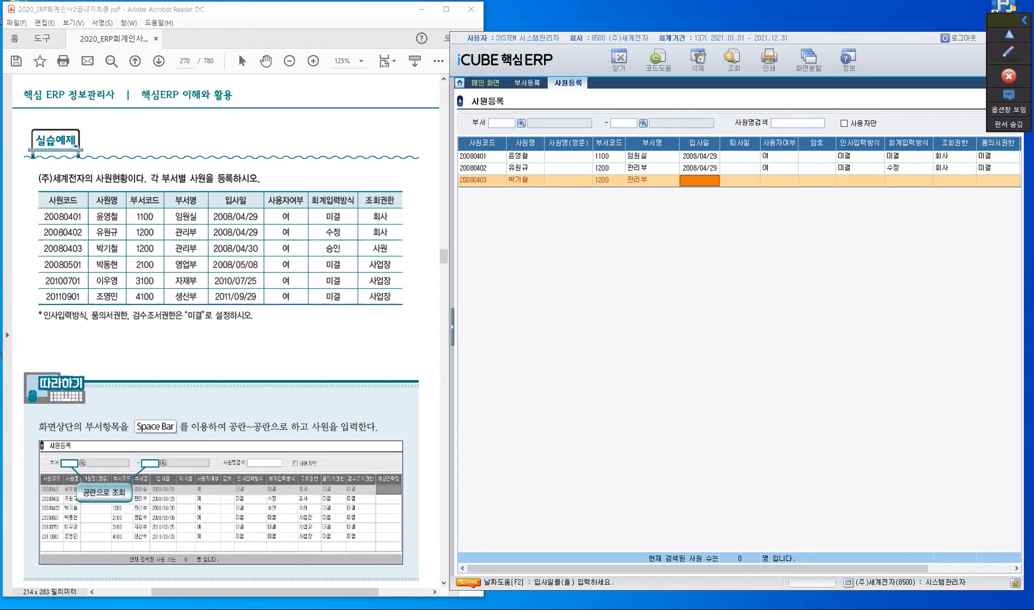
{"action": "type", "text": "2008/04/30"}
{"action": "key", "text": "Return"}
{"action": "key", "text": "Return"}
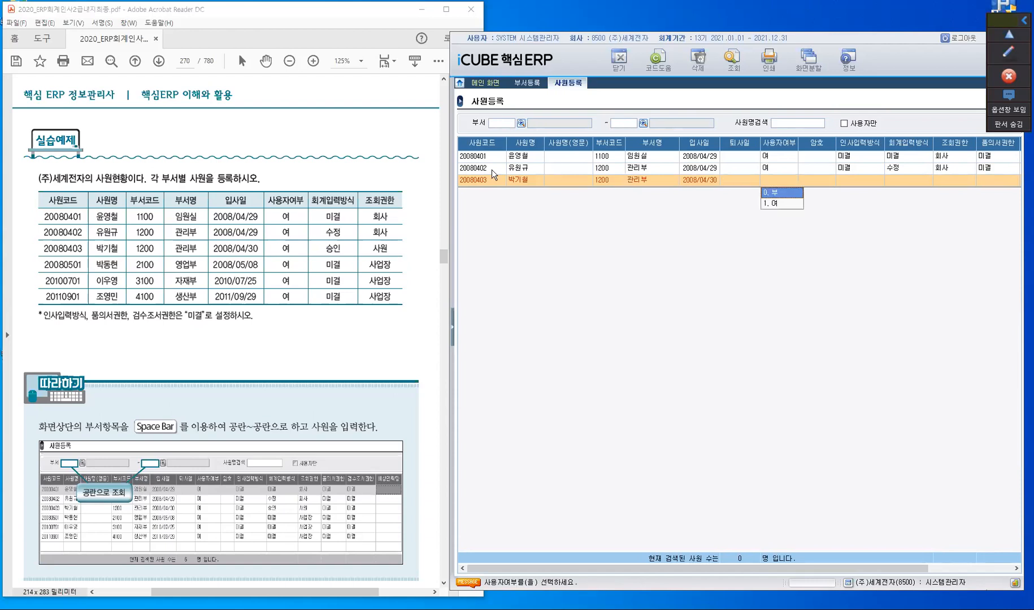
{"action": "key", "text": "1"}
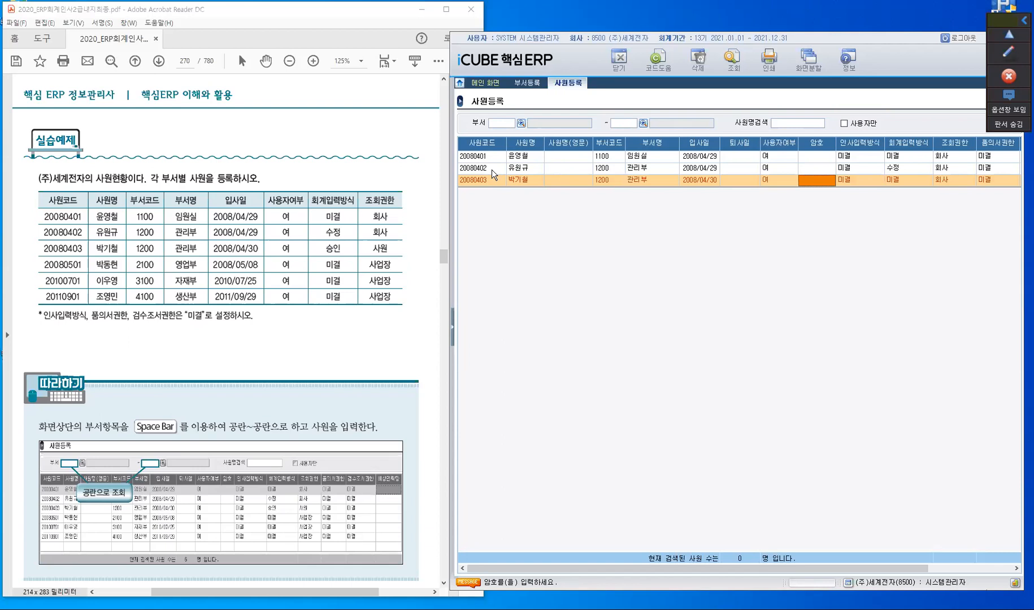
Complete the third employee's row with 회계입력방식 승인, 조회권한 사원, and 미결 for 인사입력방식, 품의서권한 and 검수조서권한, leaving 암호 and 비상연락망 blank
{"action": "key", "text": "Return"}
{"action": "key", "text": "Return"}
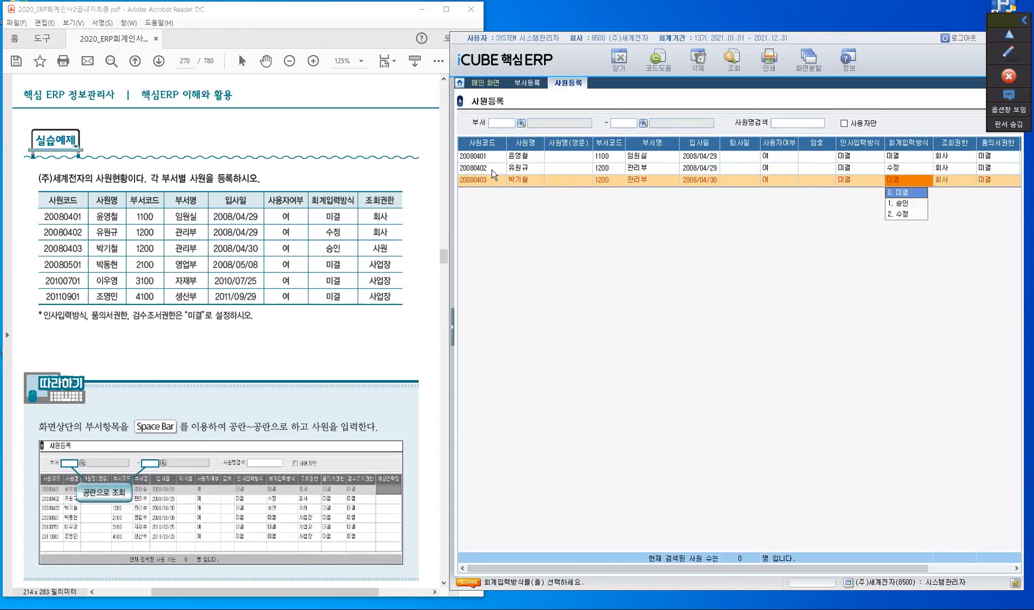
{"action": "key", "text": "1"}
{"action": "key", "text": "Return"}
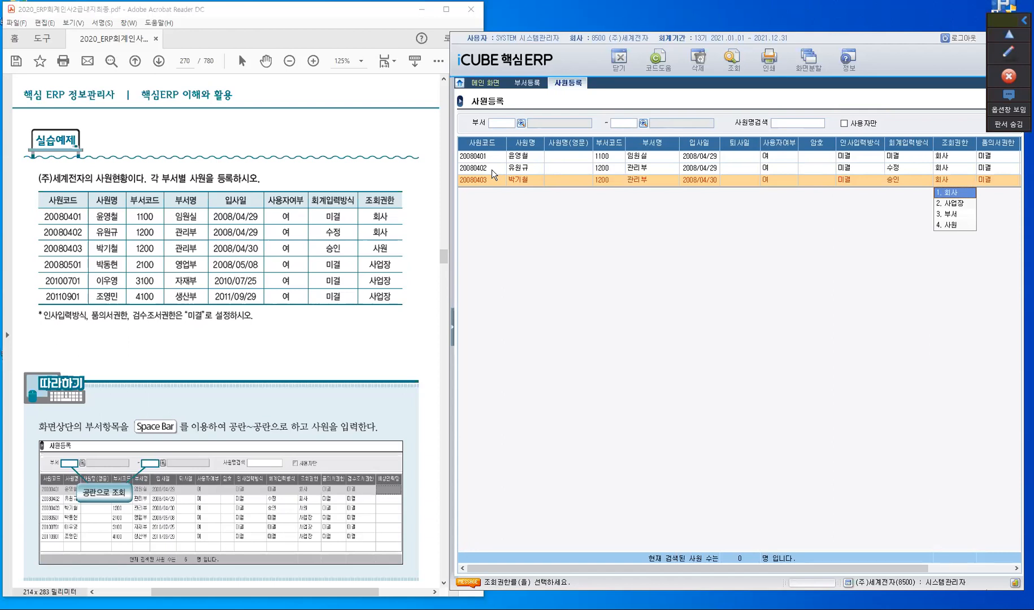
{"action": "key", "text": "4"}
{"action": "key", "text": "Return"}
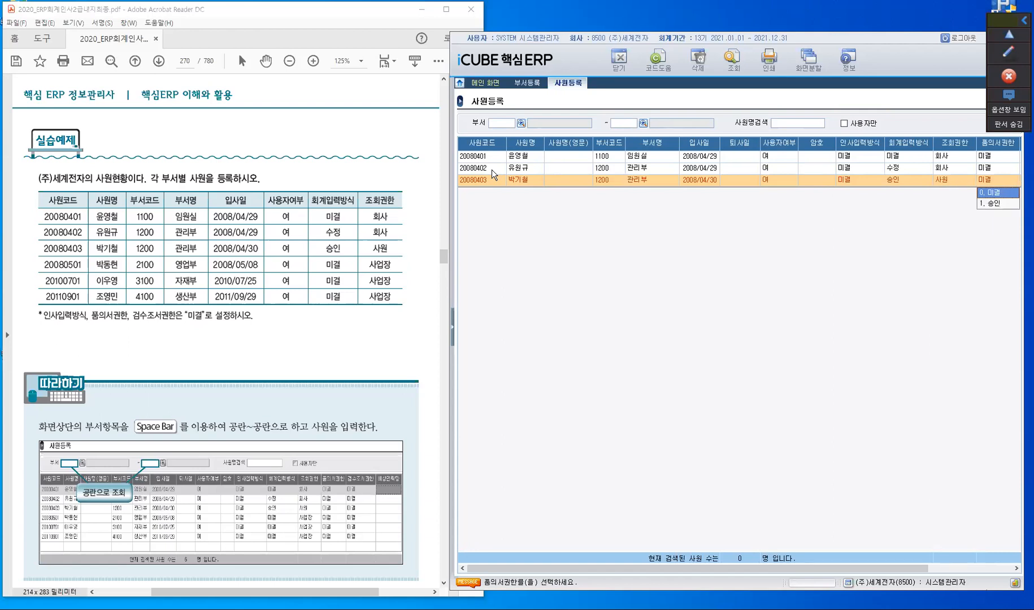
{"action": "key", "text": "Return"}
{"action": "key", "text": "Return"}
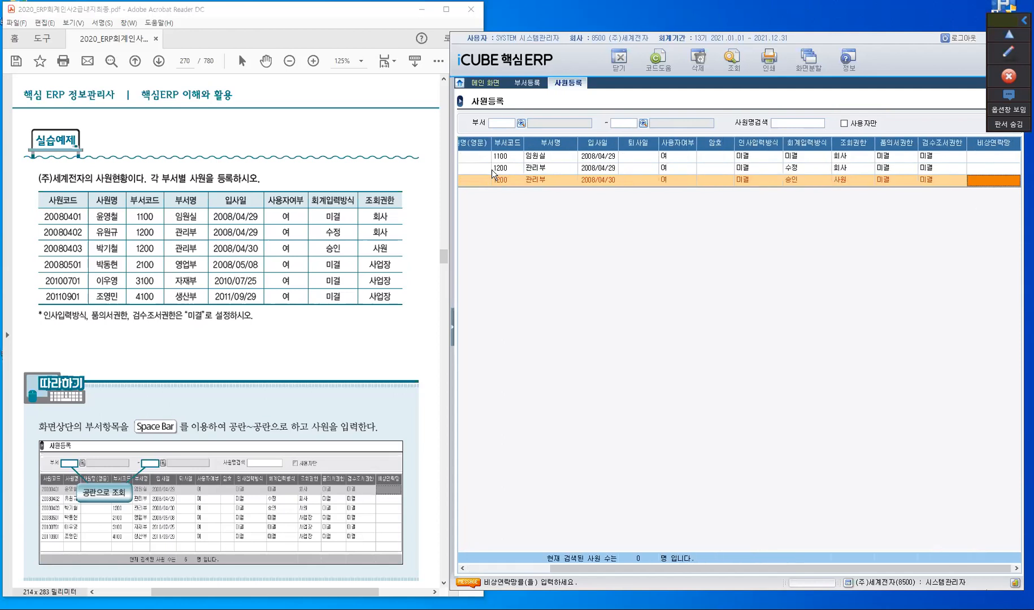
{"action": "key", "text": "Return"}
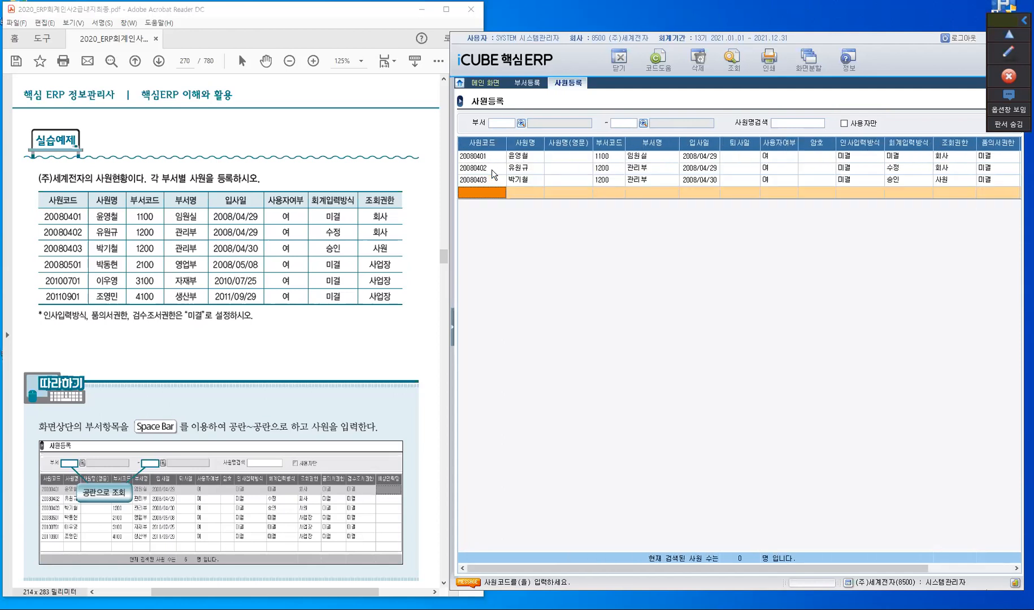
Enter the fourth practice-table employee's code and name in a new row, leaving the English name blank
{"action": "type", "text": "20080501"}
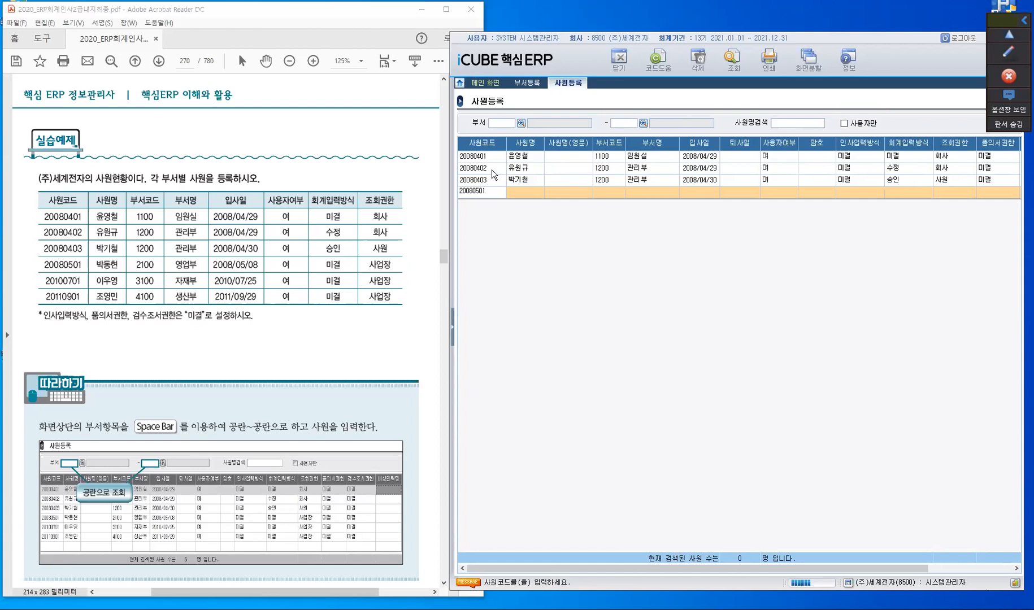
{"action": "key", "text": "Return"}
{"action": "type", "text": "박동현"}
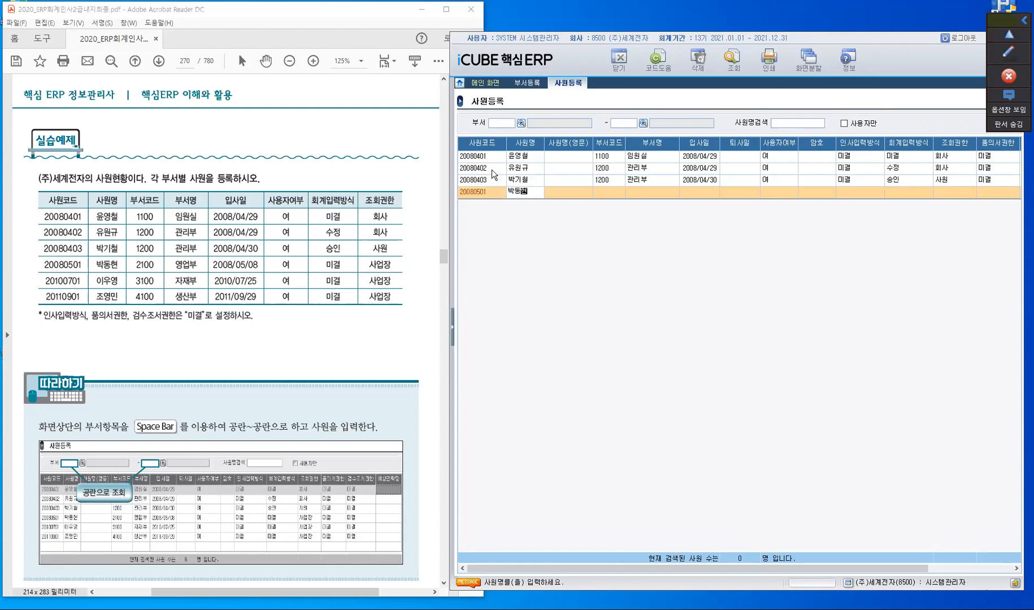
{"action": "key", "text": "Return"}
{"action": "key", "text": "Return"}
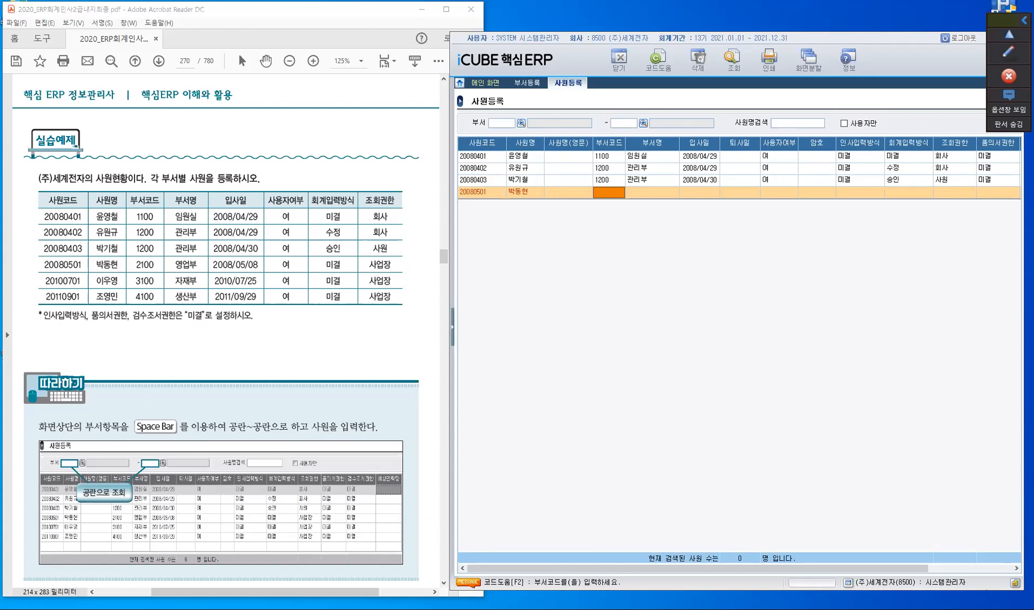
Set the fourth employee's department code to 2100, 입사일 to 2008/05/08 and 사용자여부 to 여, leaving 퇴사일 blank
{"action": "type", "text": "2100"}
{"action": "key", "text": "Return"}
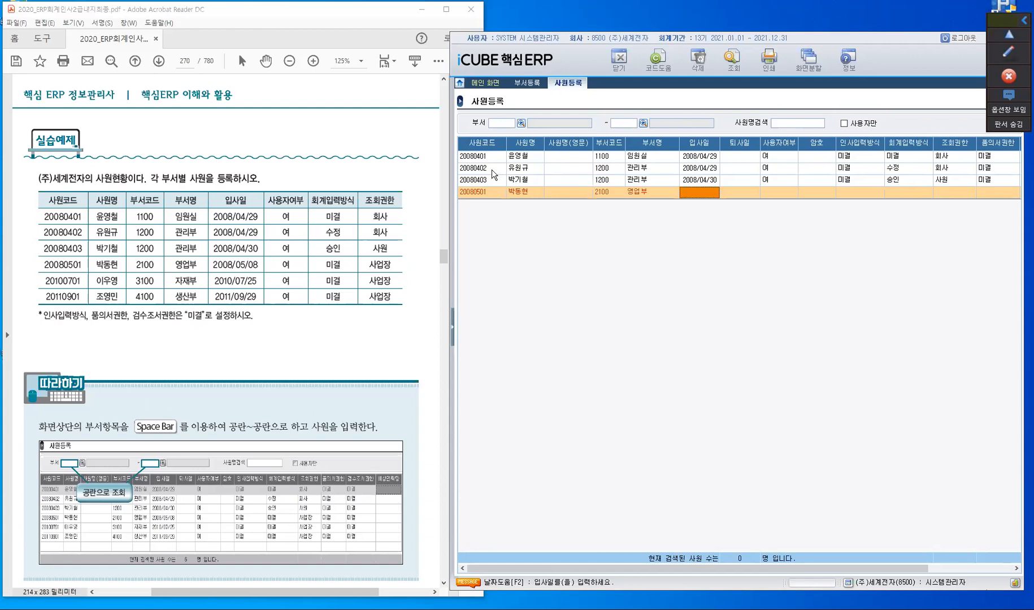
{"action": "type", "text": "2008/05/08"}
{"action": "key", "text": "Return"}
{"action": "key", "text": "Return"}
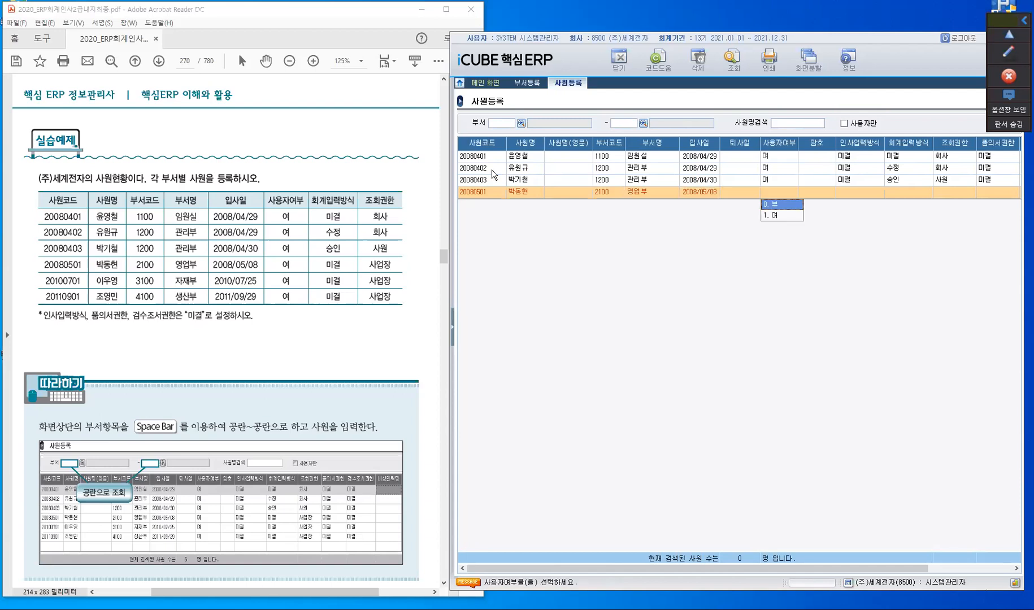
{"action": "key", "text": "1"}
{"action": "key", "text": "Return"}
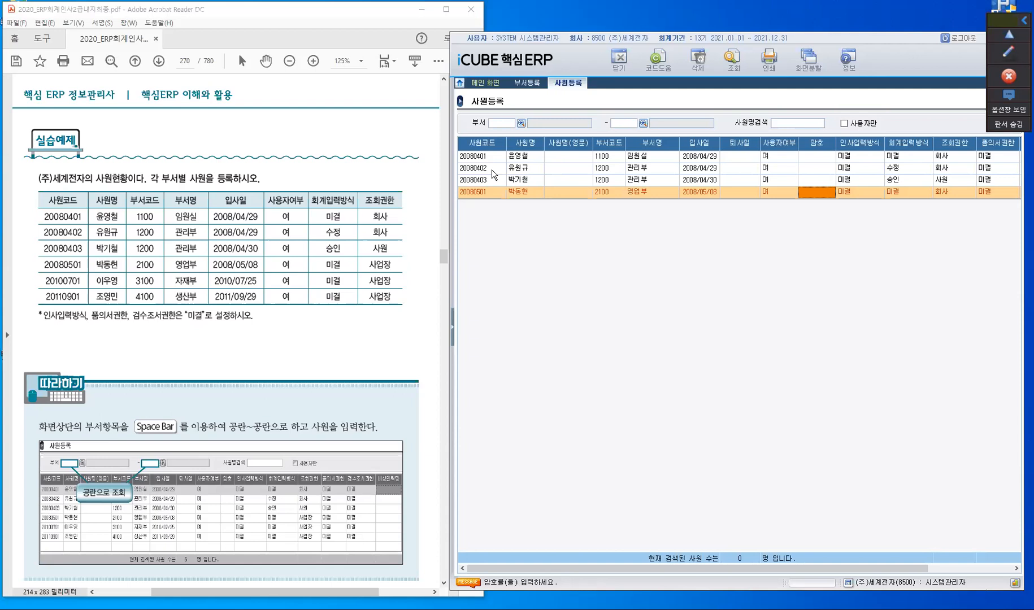
Complete the fourth employee's row with 조회권한 사업장 and 미결 for 인사입력방식, 회계입력방식, 품의서권한 and 검수조서권한, leaving 암호 blank
{"action": "key", "text": "Return"}
{"action": "key", "text": "Return"}
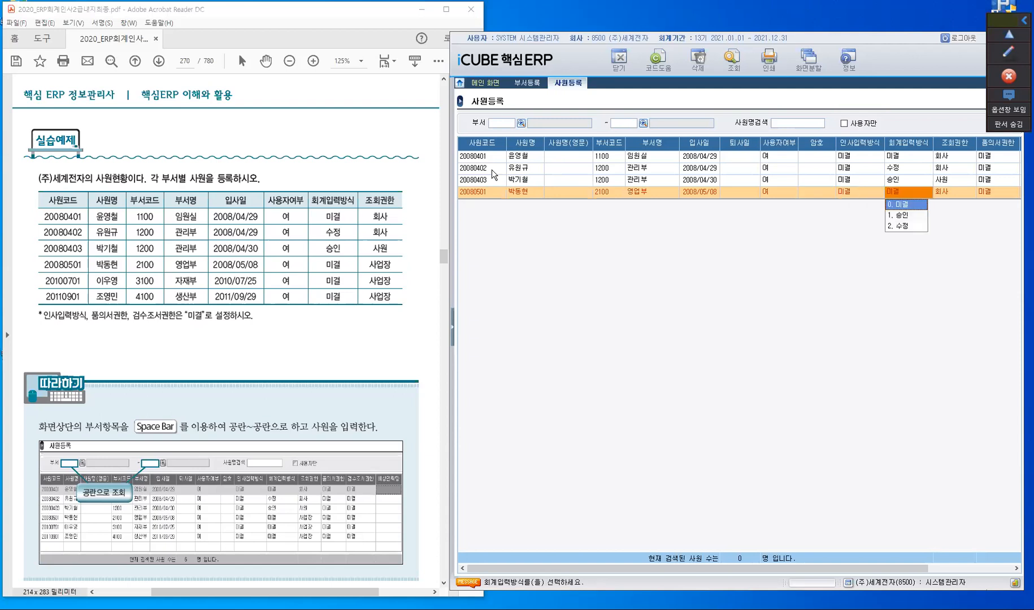
{"action": "key", "text": "Return"}
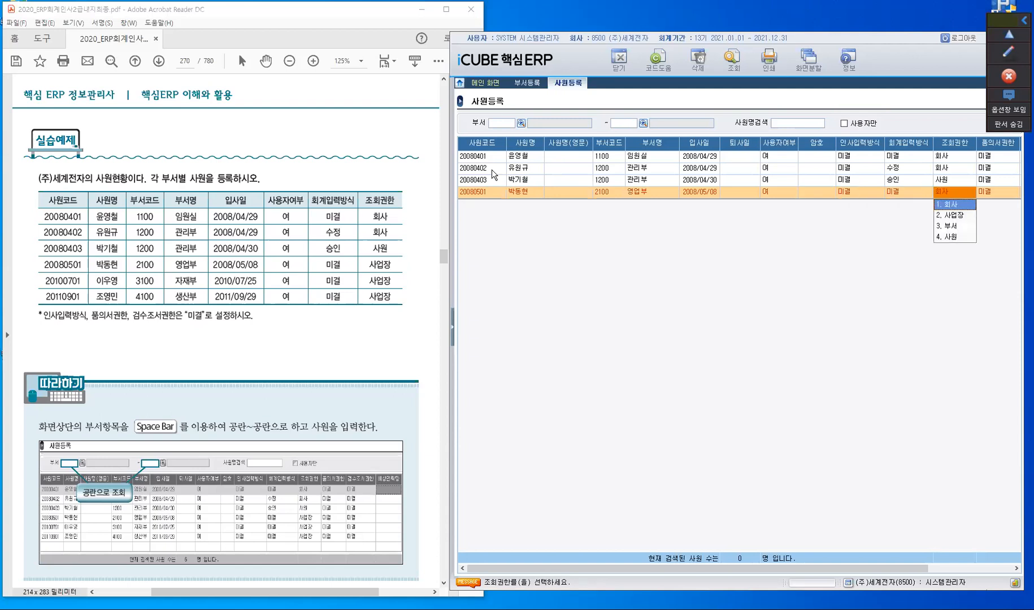
{"action": "key", "text": "Down"}
{"action": "key", "text": "Return"}
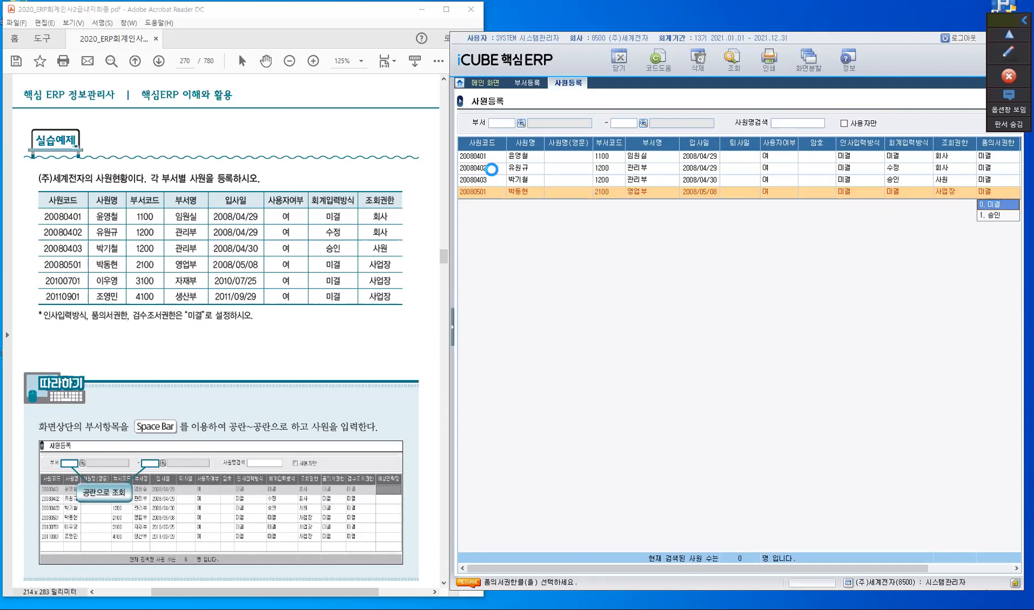
{"action": "key", "text": "Return"}
{"action": "key", "text": "Return"}
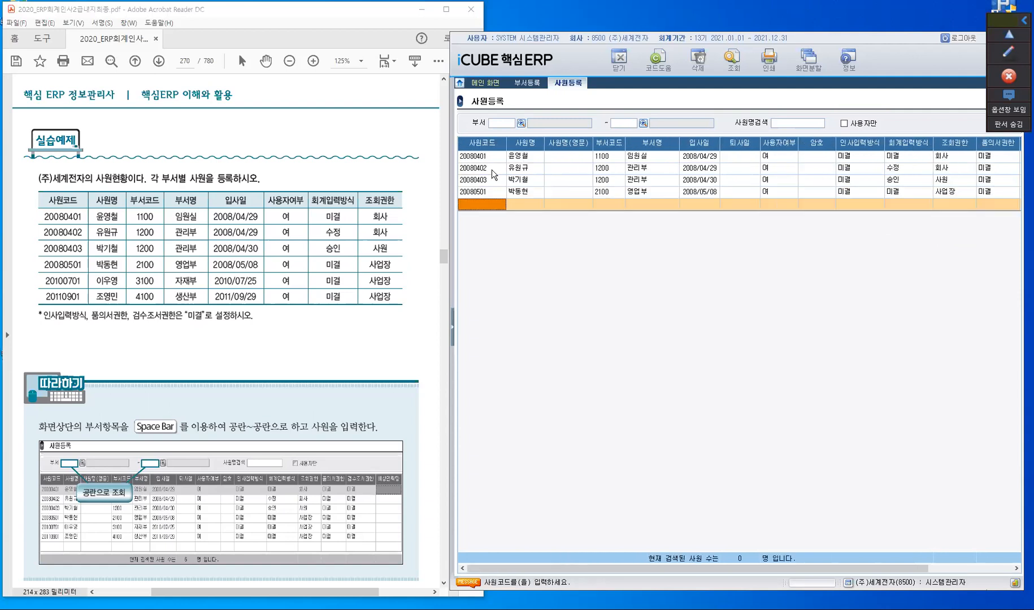
Enter the fifth practice-table employee's code and name in a new row, leaving the English name blank
{"action": "type", "text": "20100701"}
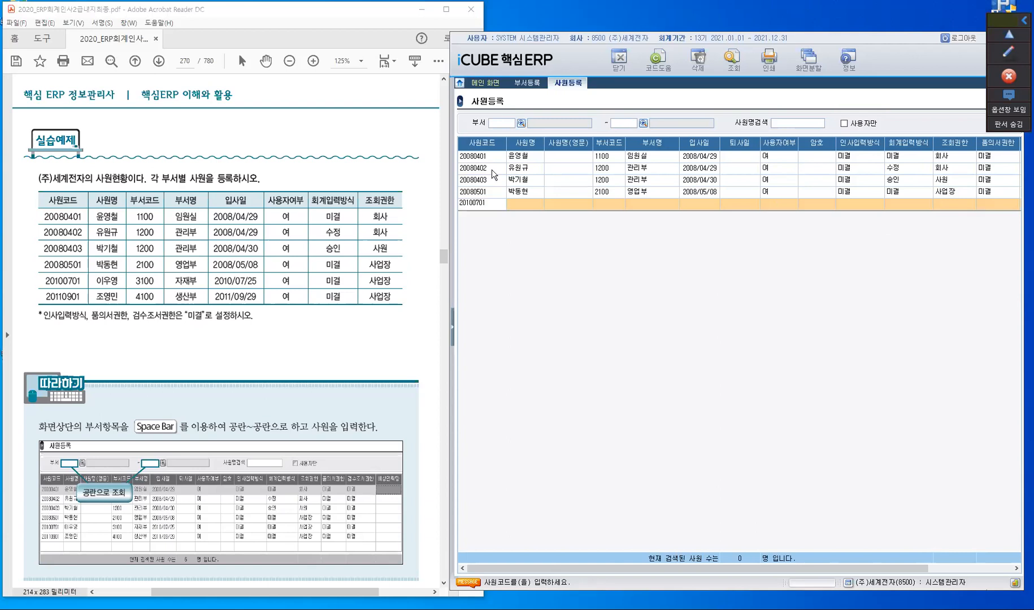
{"action": "key", "text": "Return"}
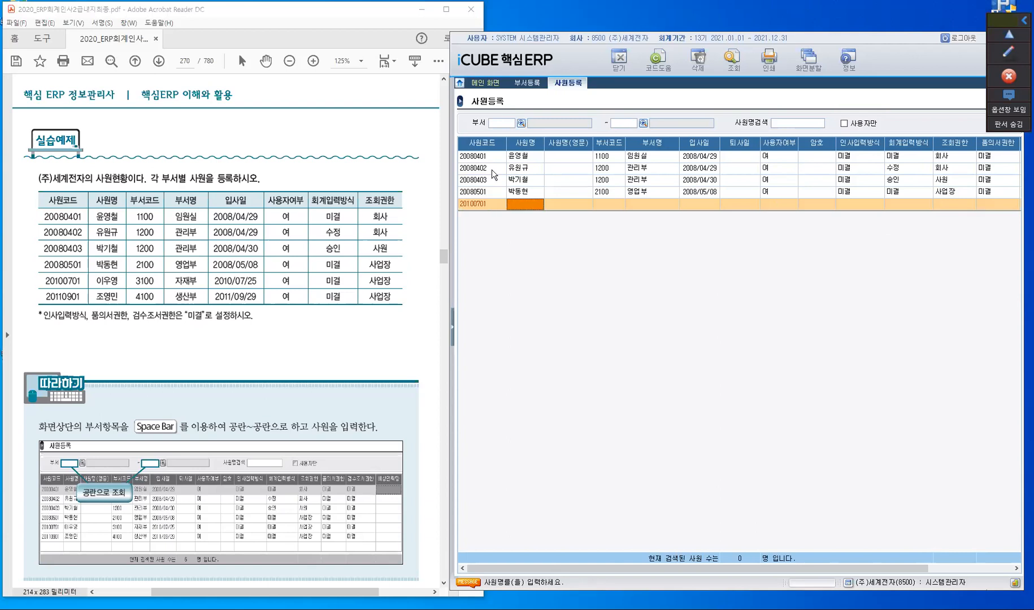
{"action": "type", "text": "이우영"}
{"action": "key", "text": "Return"}
{"action": "key", "text": "Return"}
Set the fifth employee's department code to 3100, 입사일 to 2010/07/25 and 사용자여부 to 여, leaving 퇴사일 blank
{"action": "type", "text": "321"}
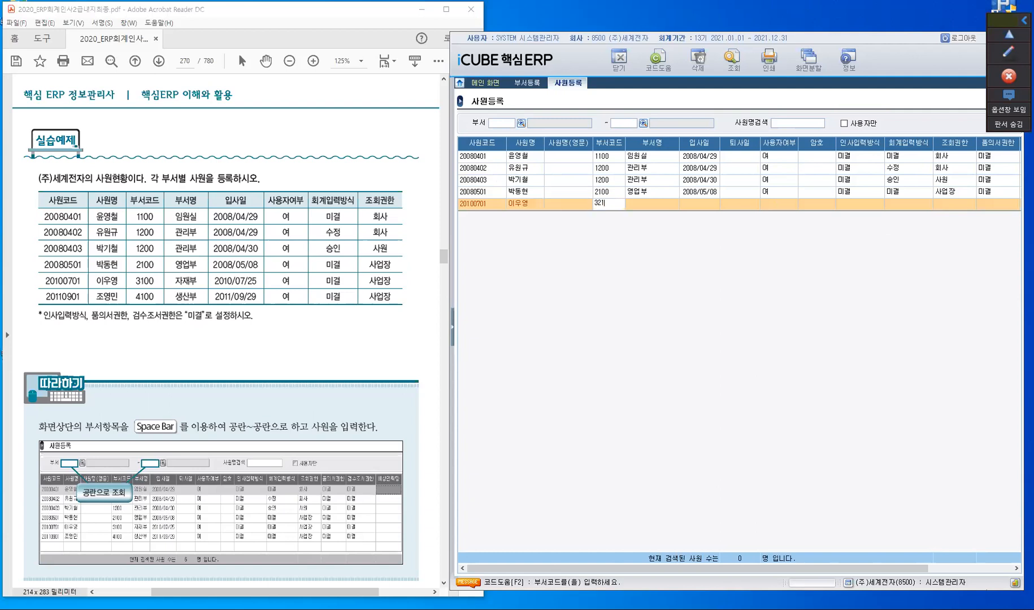
{"action": "key", "text": "BackSpace"}
{"action": "key", "text": "BackSpace"}
{"action": "type", "text": "100"}
{"action": "key", "text": "Return"}
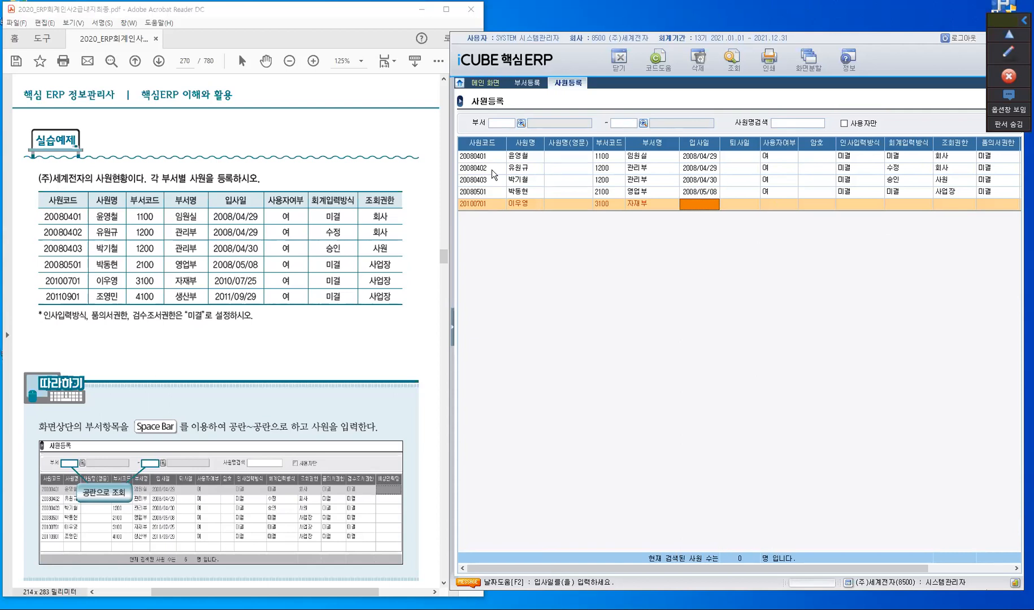
{"action": "type", "text": "2010/07/25"}
{"action": "key", "text": "Return"}
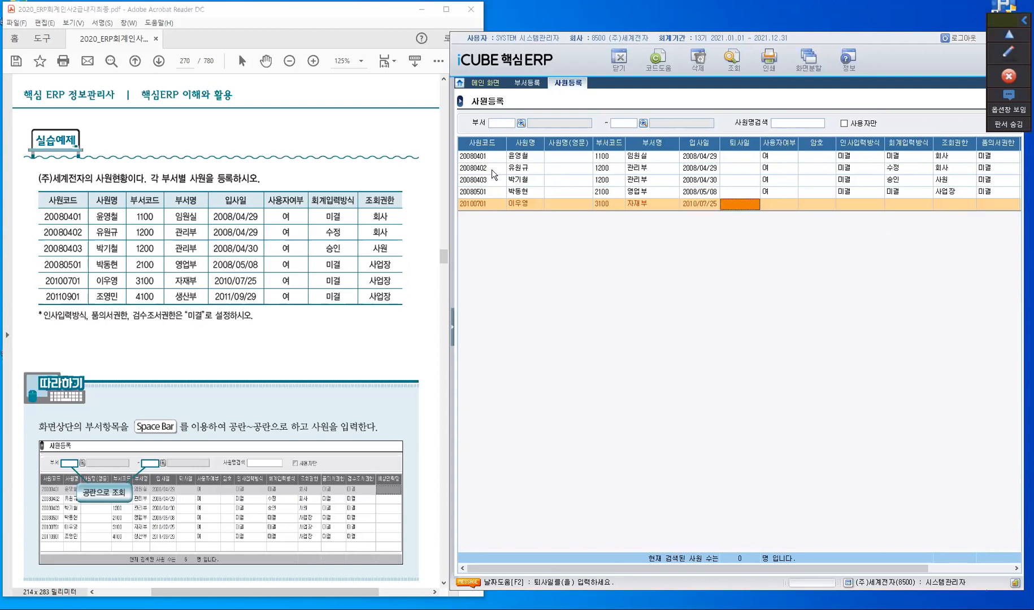
{"action": "key", "text": "Return"}
{"action": "key", "text": "Return"}
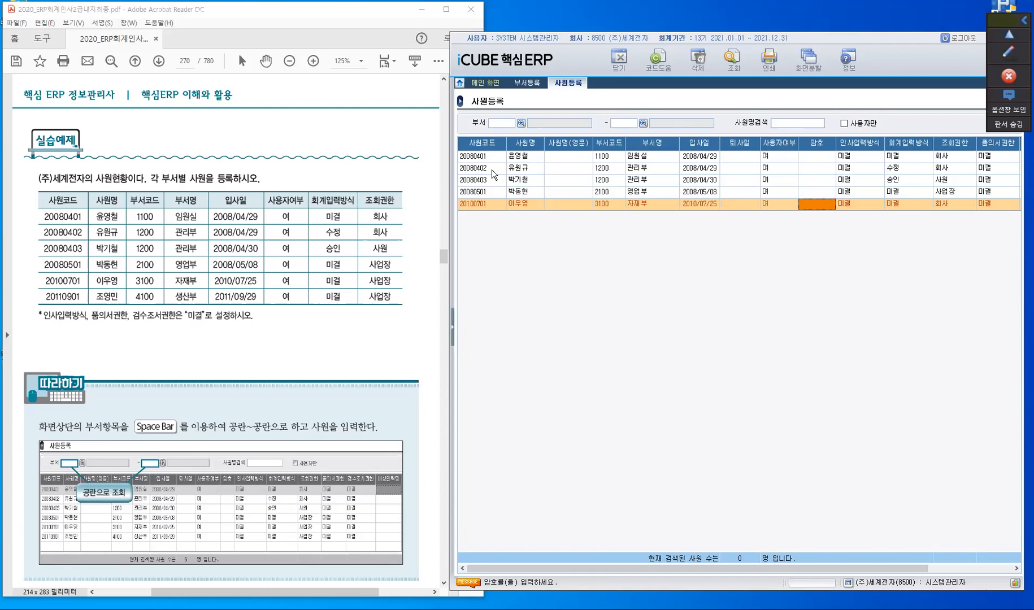
Complete the fifth employee's row with 조회권한 사업장 and 미결 for 인사입력방식, 회계입력방식, 품의서권한 and 검수조서권한, leaving 암호 blank
{"action": "key", "text": "Return"}
{"action": "key", "text": "Return"}
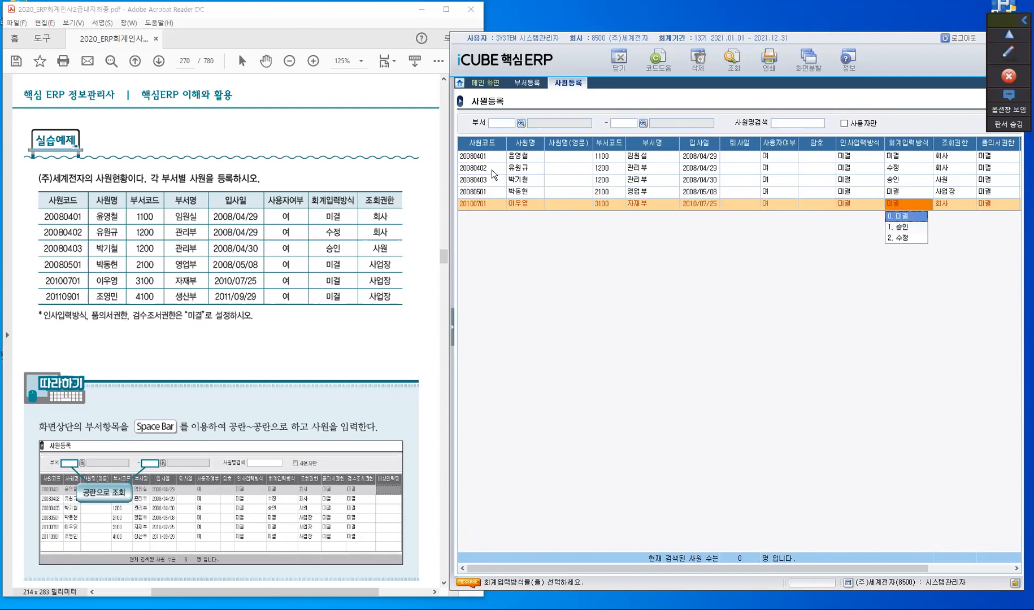
{"action": "key", "text": "Return"}
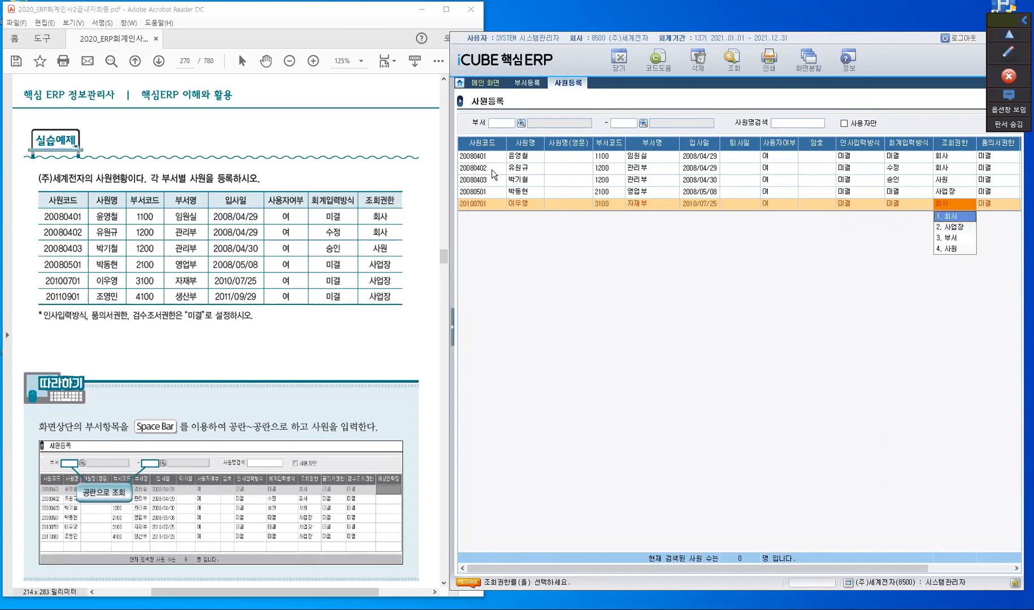
{"action": "key", "text": "2"}
{"action": "key", "text": "Return"}
{"action": "key", "text": "Return"}
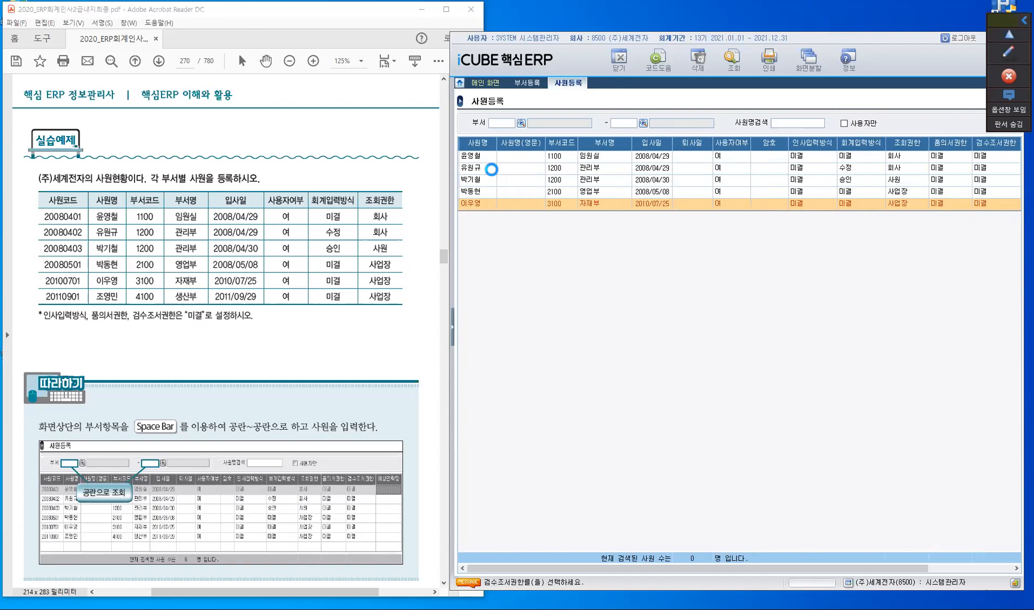
{"action": "key", "text": "Return"}
{"action": "key", "text": "Return"}
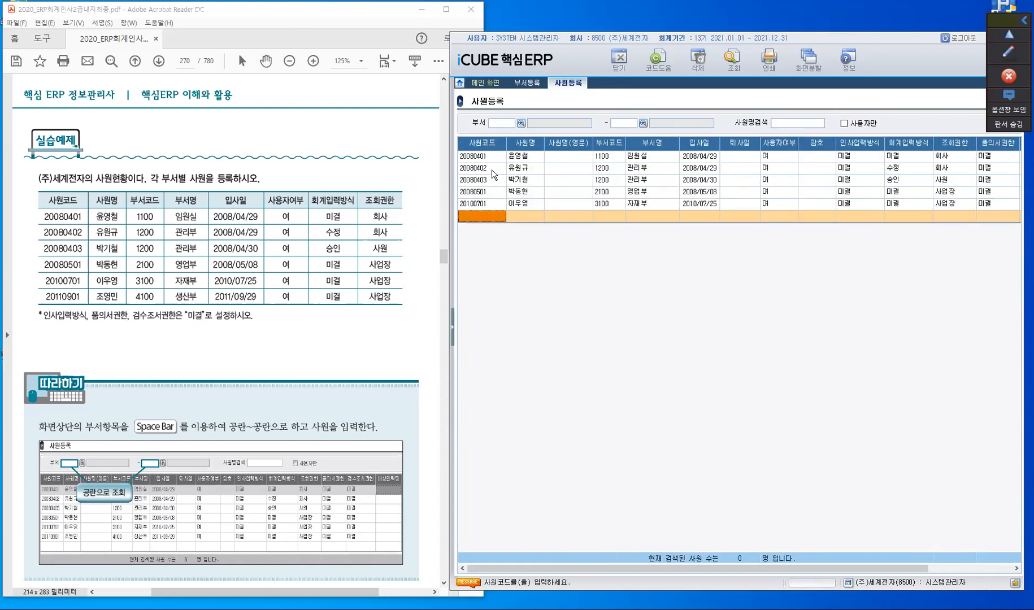
Enter the sixth practice-table employee's code and name in a new row, leaving the English name blank
{"action": "type", "text": "20110901"}
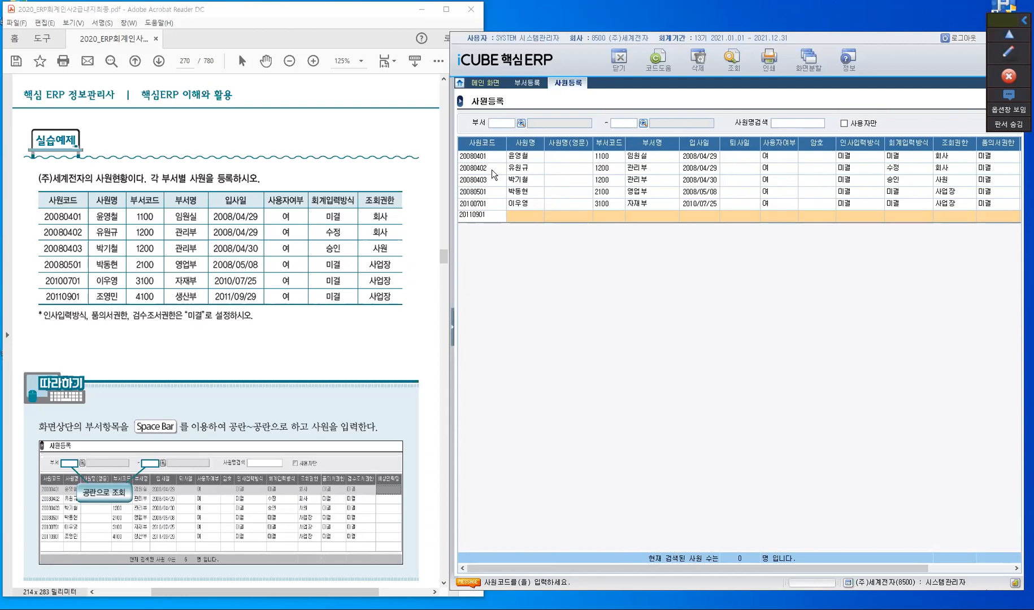
{"action": "key", "text": "Return"}
{"action": "type", "text": "조영"}
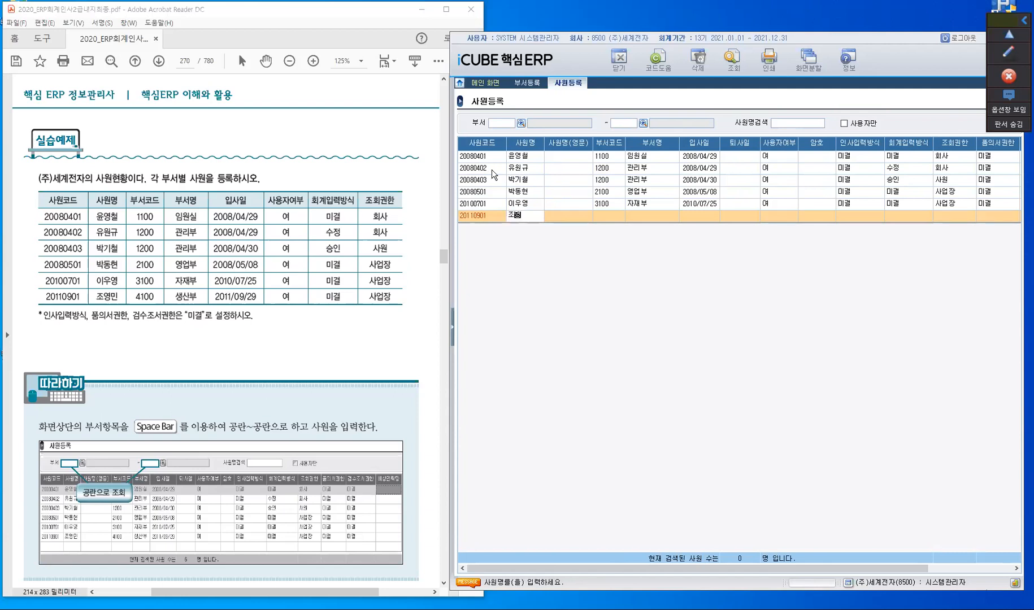
{"action": "type", "text": "민"}
{"action": "key", "text": "Return"}
{"action": "key", "text": "Return"}
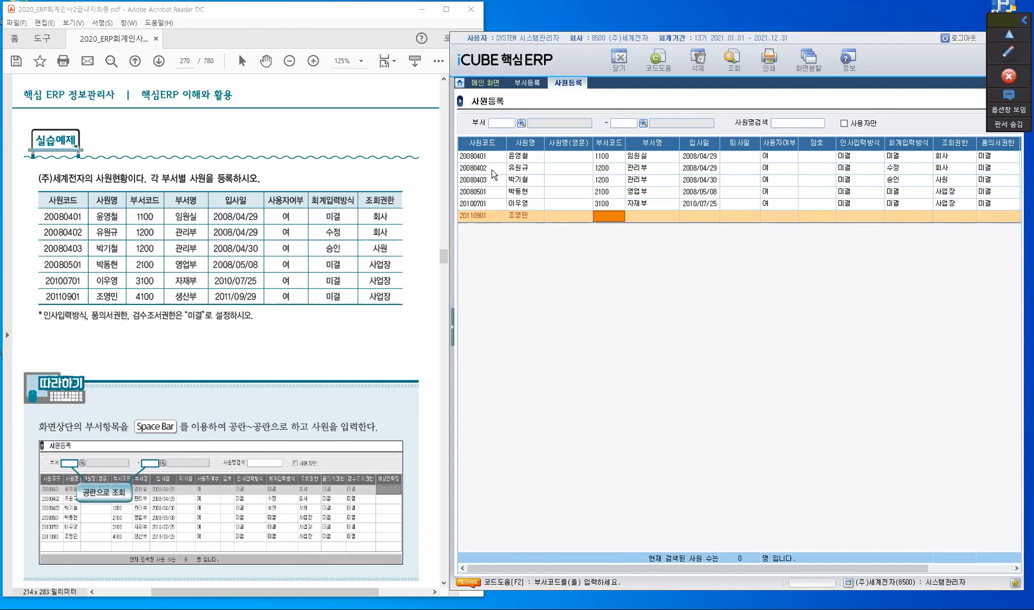
Set the sixth employee's department code to 4100, 입사일 to 2011/09/29 and 사용자여부 to 여, leaving 퇴사일 blank
{"action": "type", "text": "4100"}
{"action": "key", "text": "Return"}
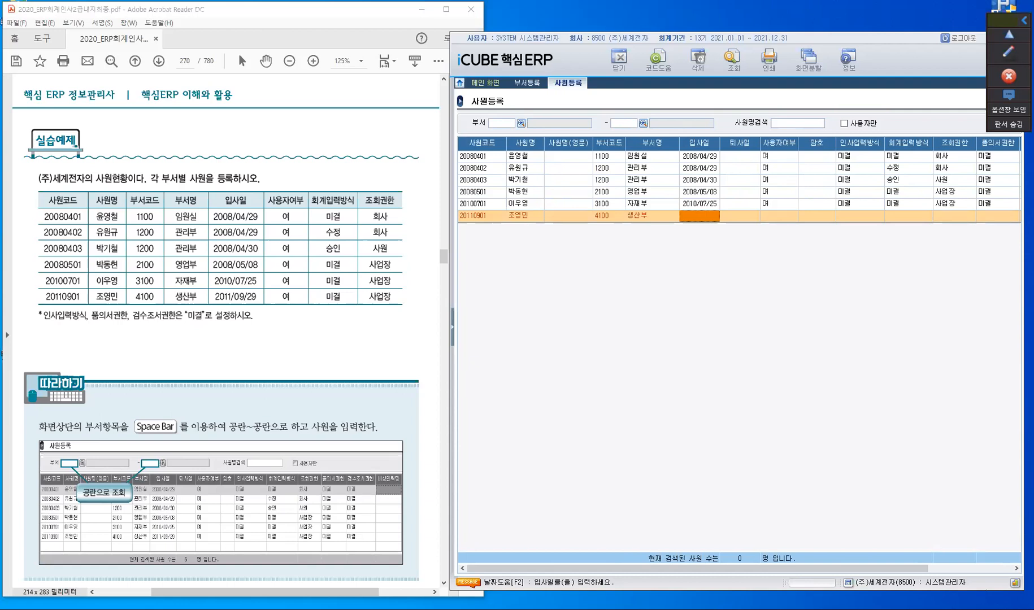
{"action": "type", "text": "2011/09/29"}
{"action": "key", "text": "Return"}
{"action": "key", "text": "Return"}
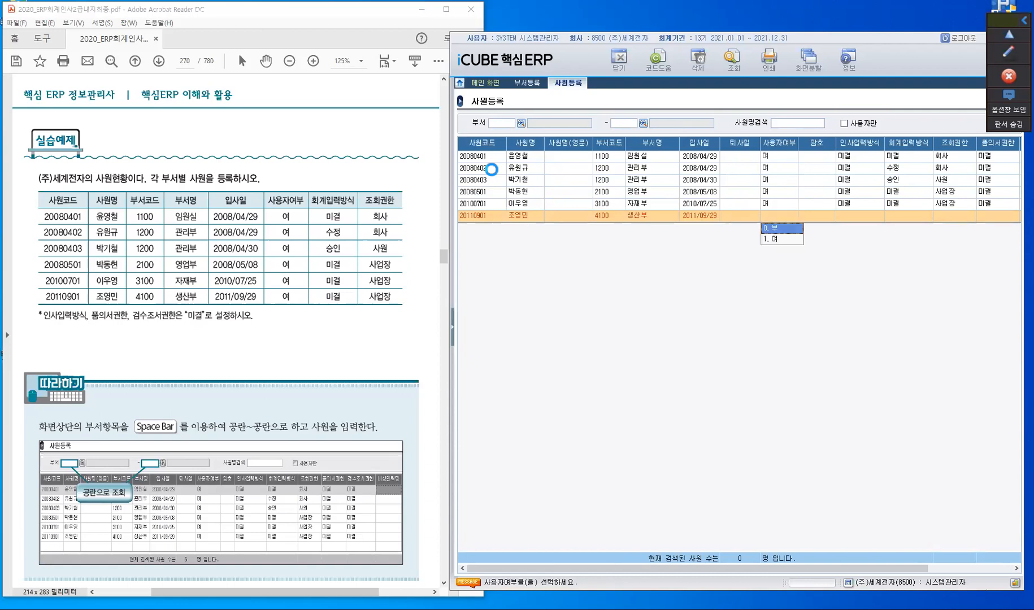
{"action": "key", "text": "1"}
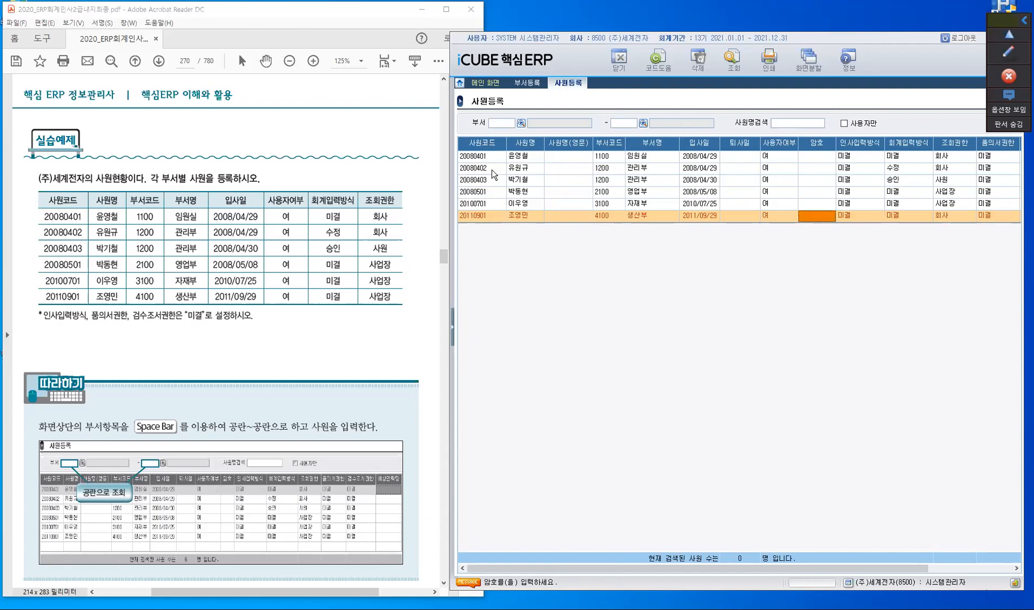
Complete the sixth employee's row with 조회권한 사업장 and 미결 for 인사입력방식, 회계입력방식, 품의서권한 and 검수조서권한, leaving 암호 blank
{"action": "key", "text": "Return"}
{"action": "key", "text": "Return"}
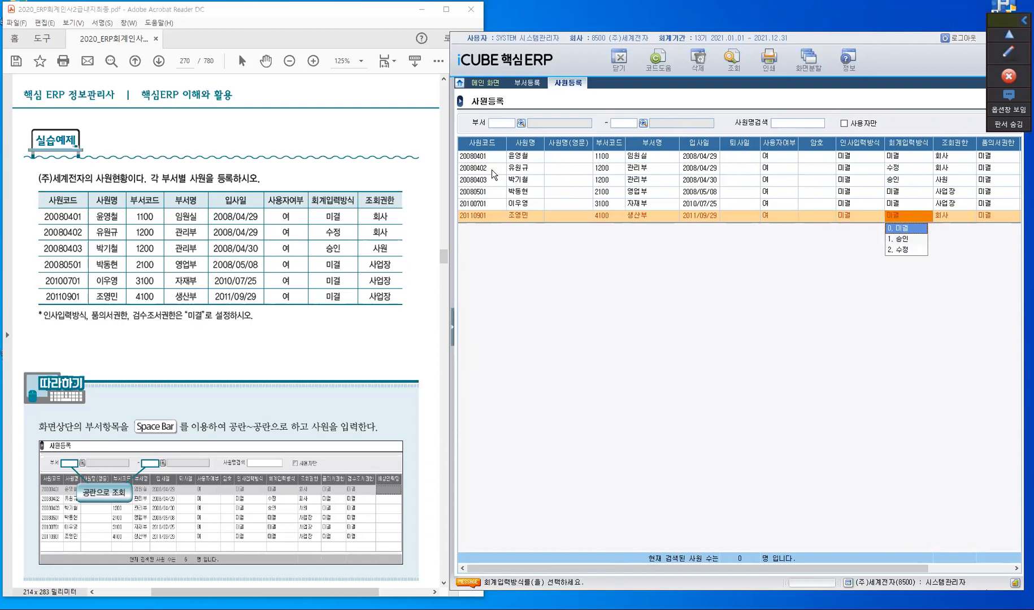
{"action": "key", "text": "Return"}
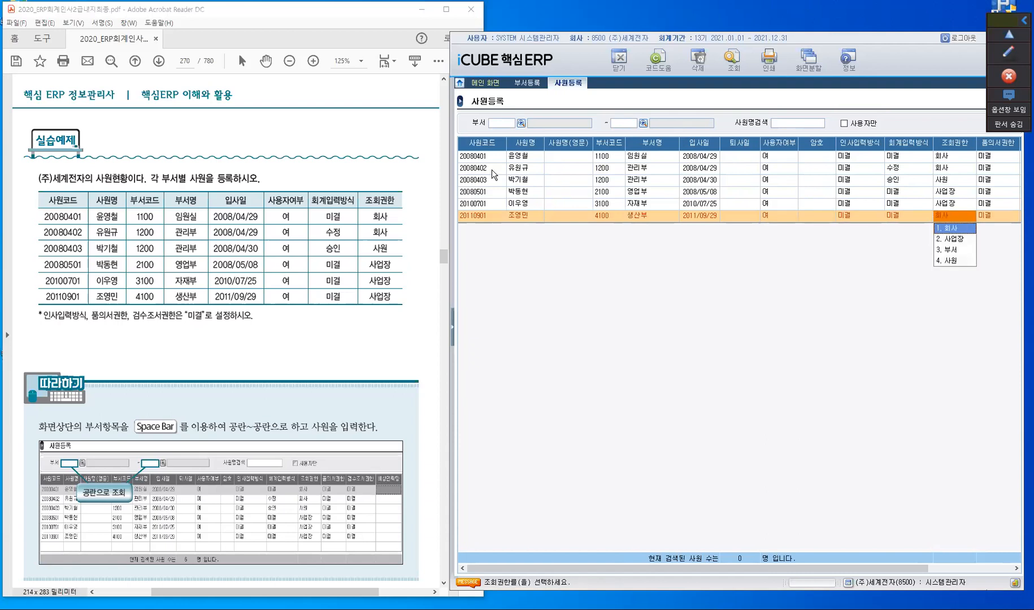
{"action": "key", "text": "2"}
{"action": "key", "text": "Return"}
{"action": "key", "text": "Return"}
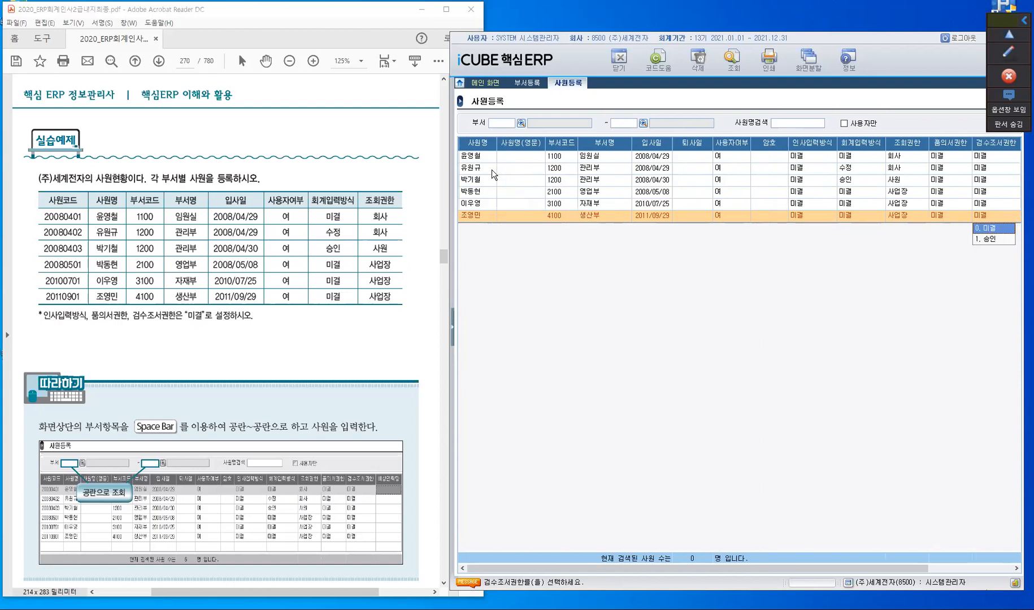
{"action": "key", "text": "Return"}
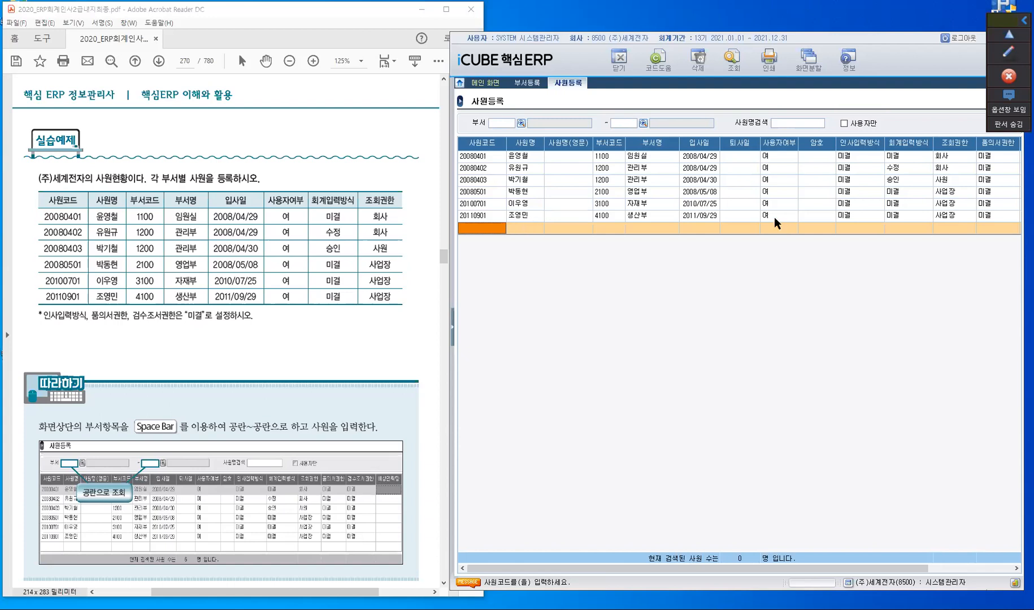
Log out and look up the employee codes available for login in company 8500, choosing SYSTEM
{"action": "left_click", "coordinate": [961, 42]}
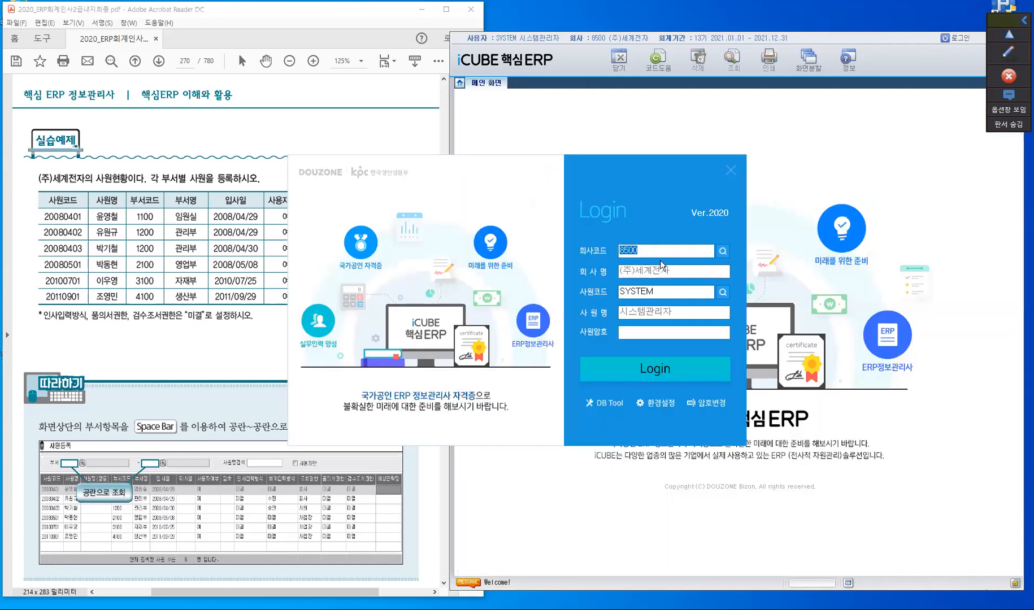
{"action": "left_click", "coordinate": [662, 293]}
{"action": "left_click", "coordinate": [722, 294]}
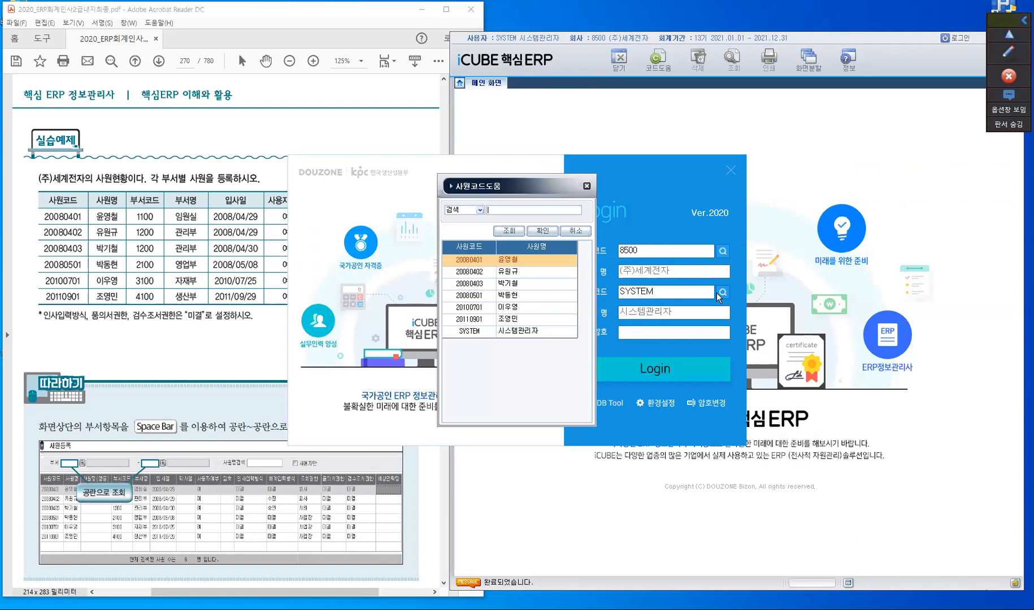
{"action": "left_click", "coordinate": [492, 333]}
{"action": "left_click", "coordinate": [544, 234]}
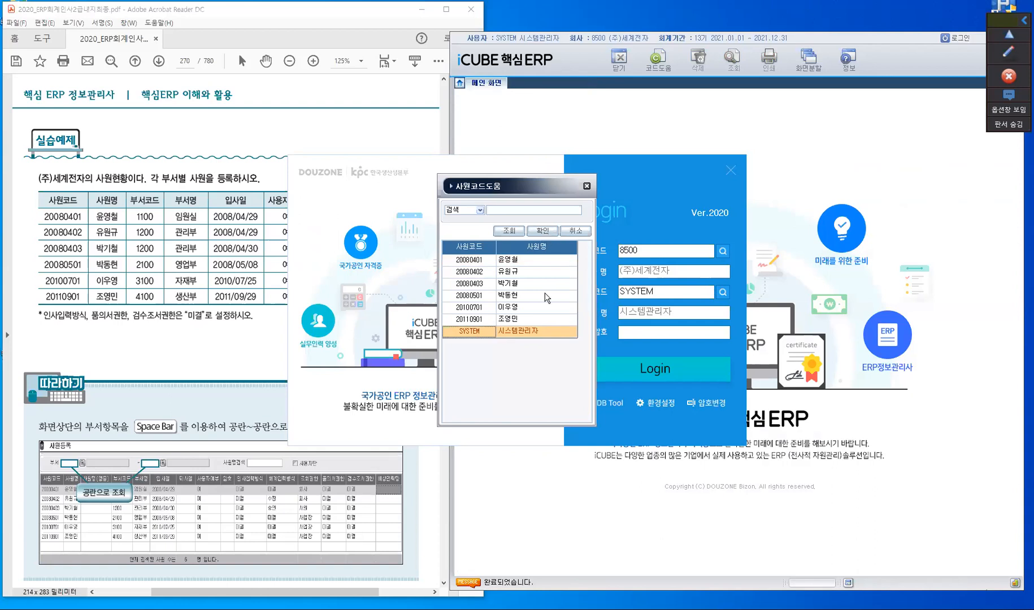
Log in to company 8500 as SYSTEM by entering the employee password
{"action": "left_click_drag", "start_coordinate": [660, 292], "coordinate": [613, 290]}
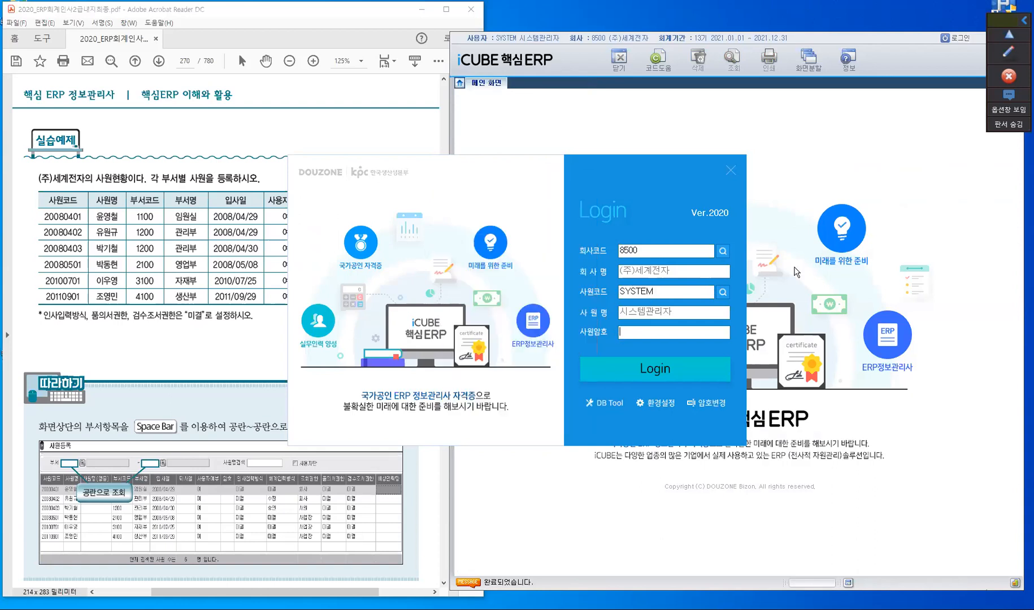
{"action": "left_click", "coordinate": [683, 335]}
{"action": "type", "text": "******"}
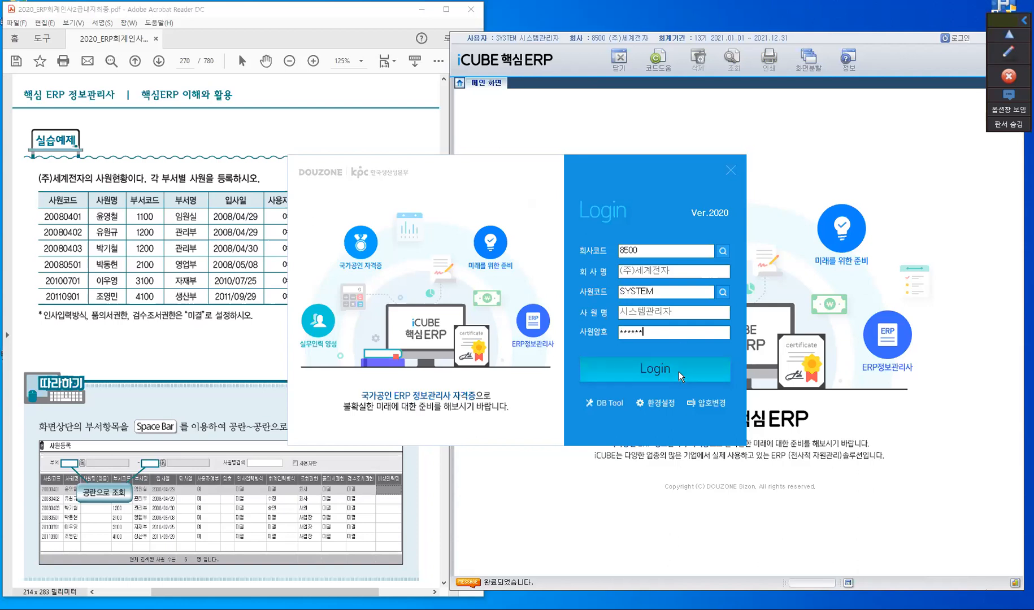
{"action": "left_click", "coordinate": [679, 371]}
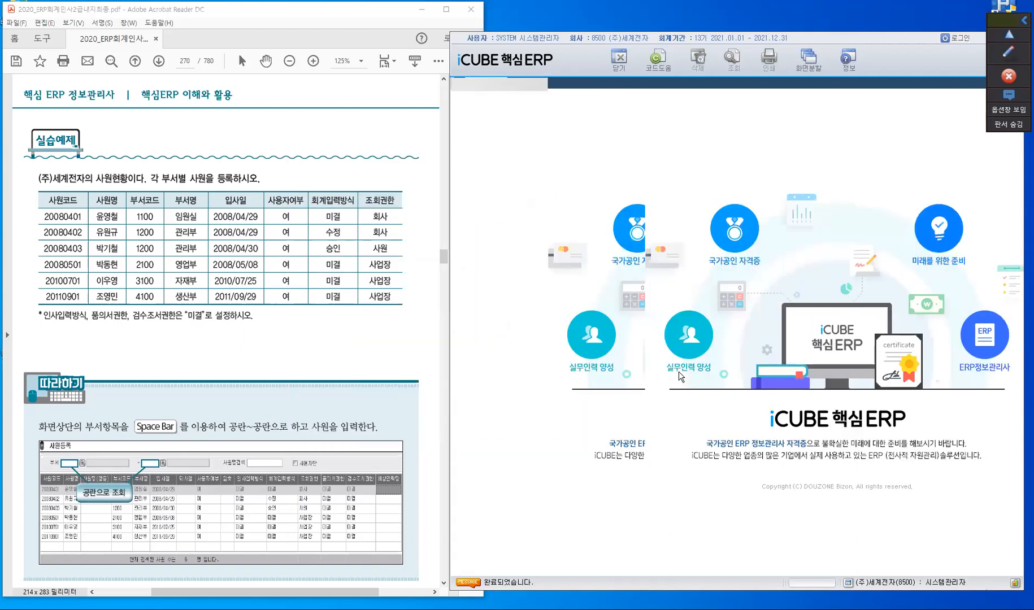
Open 사원등록 and query all employees with both ends of the 부서 range left blank
{"action": "left_click", "coordinate": [497, 123]}
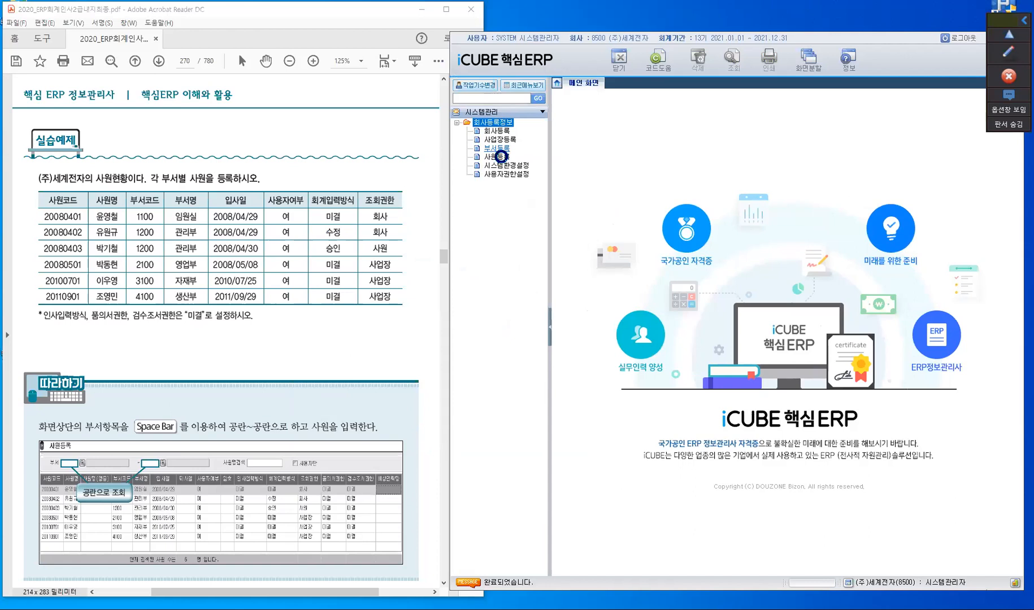
{"action": "left_click", "coordinate": [502, 158]}
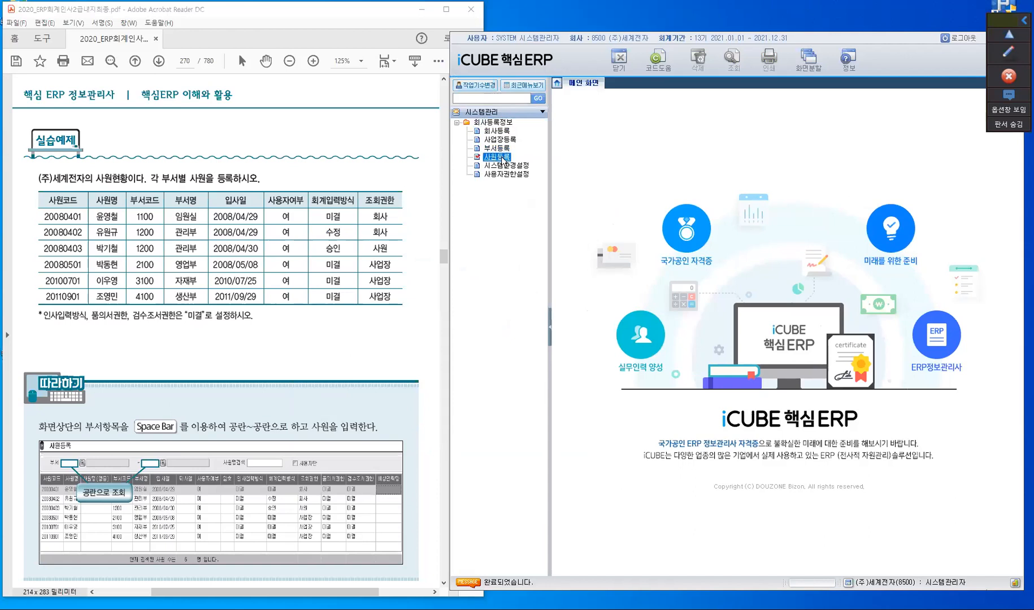
{"action": "left_click", "coordinate": [600, 123]}
{"action": "key", "text": "space"}
{"action": "key", "text": "Return"}
{"action": "key", "text": "space"}
{"action": "key", "text": "Return"}
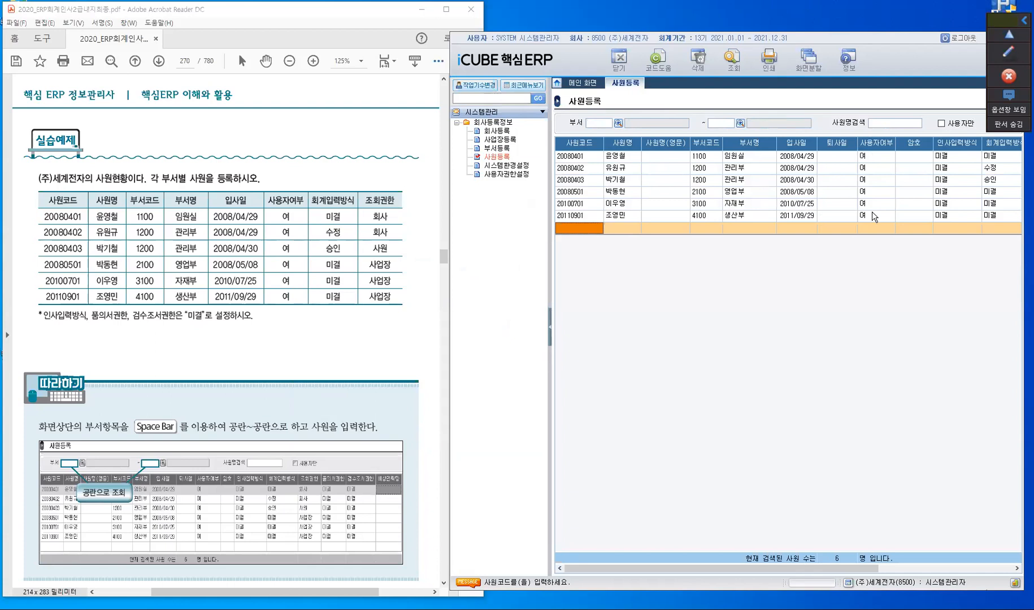
Change 사용자여부 to 부 for the employee in 생산부, accept the release of all permissions and save the row
{"action": "left_click", "coordinate": [591, 214]}
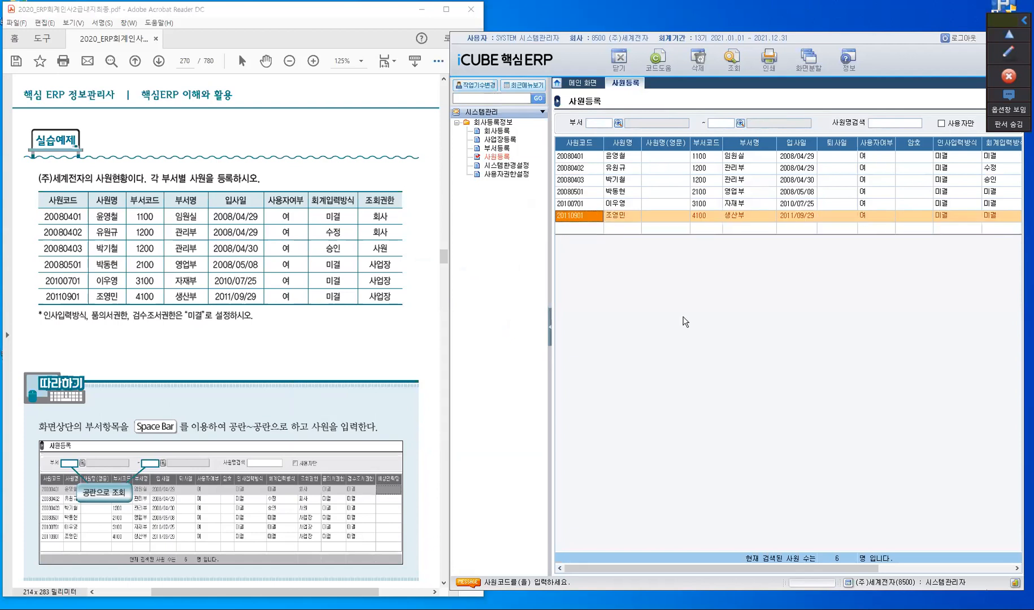
{"action": "left_click", "coordinate": [549, 331]}
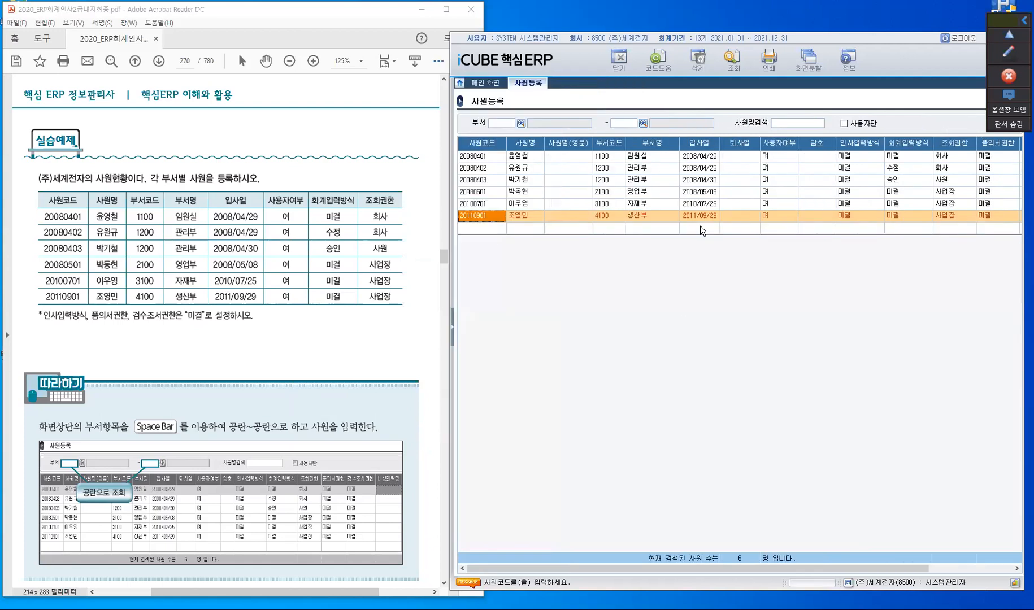
{"action": "left_click", "coordinate": [772, 218]}
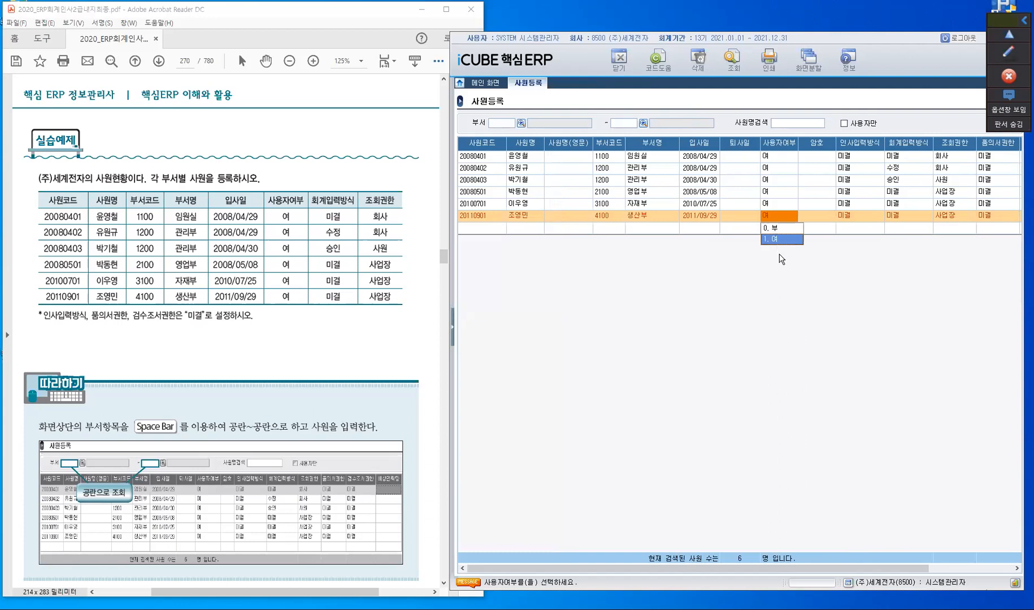
{"action": "left_click", "coordinate": [774, 228]}
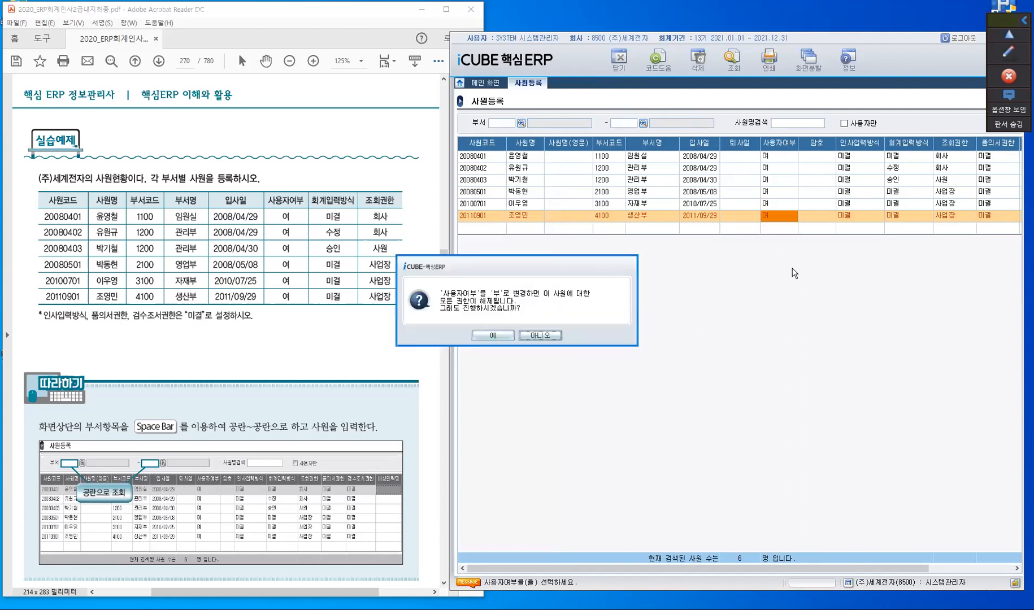
{"action": "left_click_drag", "start_coordinate": [607, 270], "coordinate": [816, 260]}
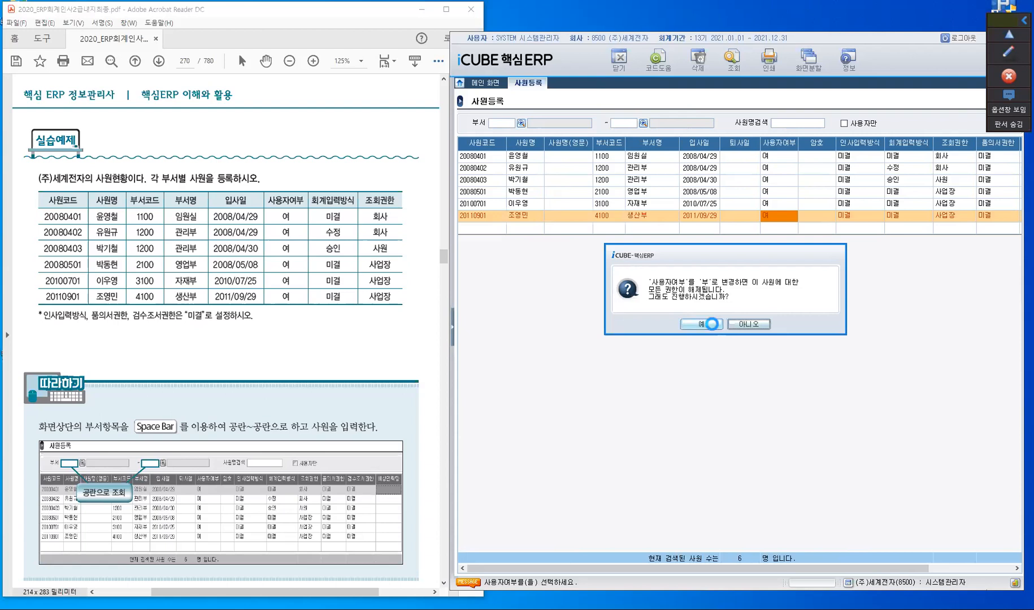
{"action": "left_click", "coordinate": [713, 325]}
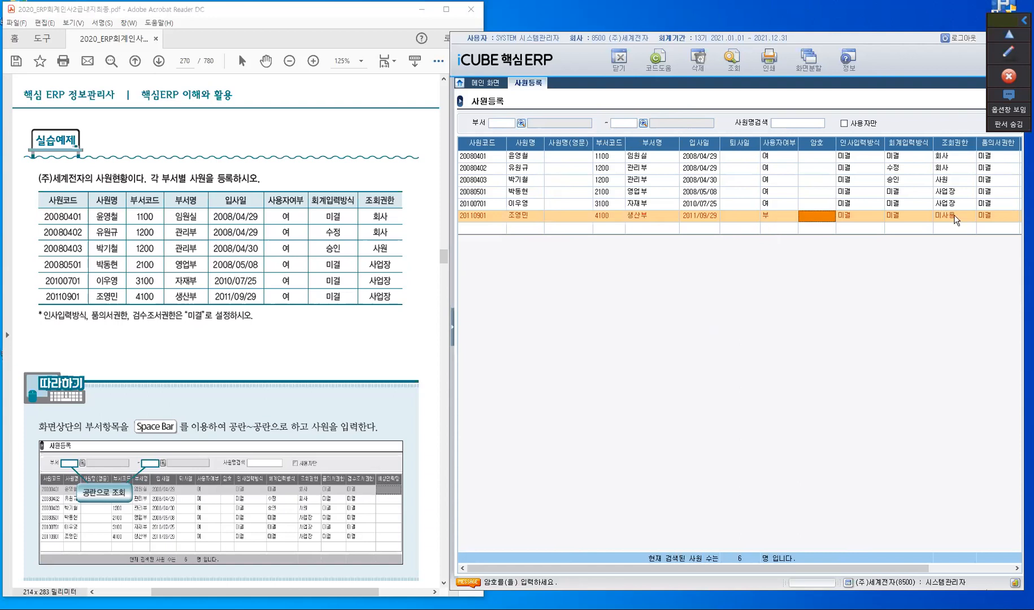
{"action": "left_click", "coordinate": [481, 228]}
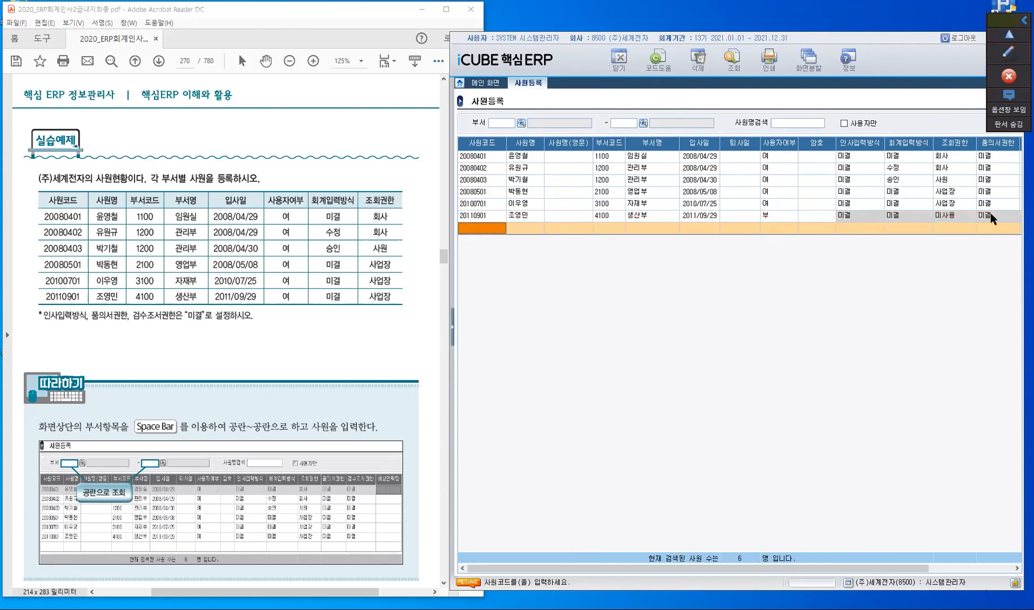
Log out and recheck the employee code list for login after the 사용자여부 change, choosing SYSTEM again
{"action": "left_click", "coordinate": [967, 45]}
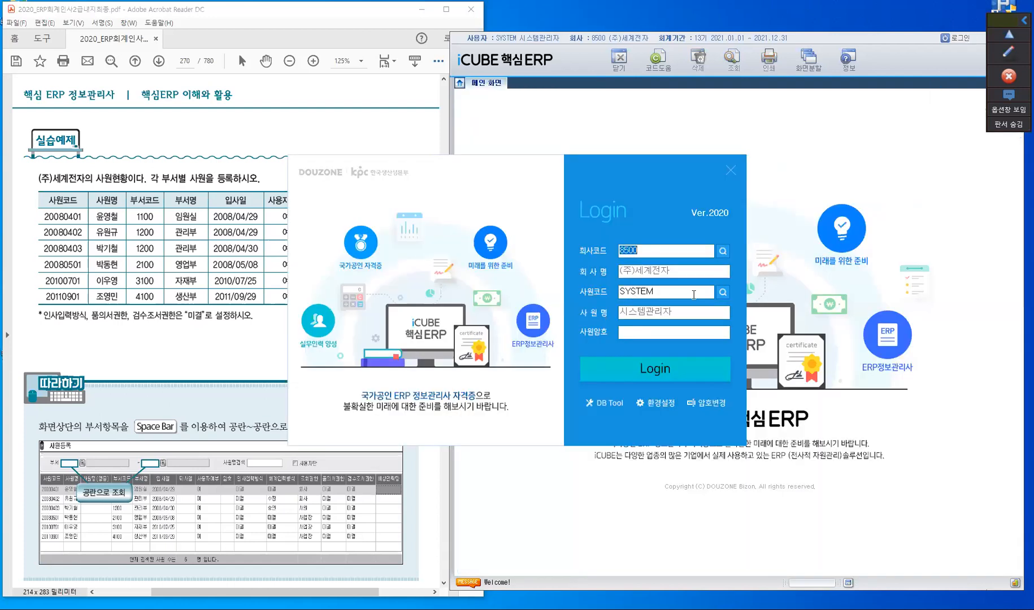
{"action": "left_click", "coordinate": [722, 292]}
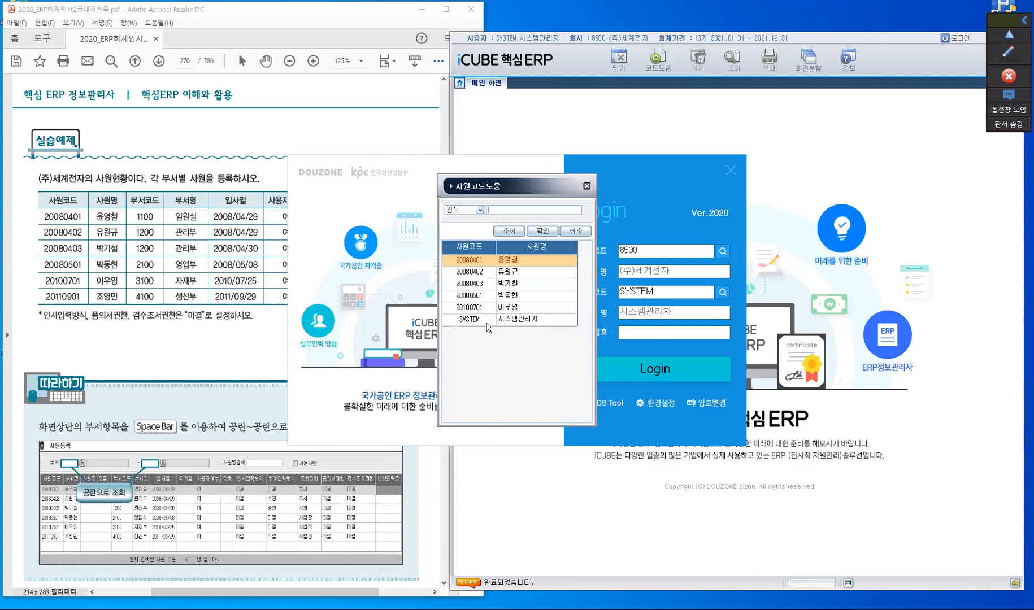
{"action": "left_click", "coordinate": [547, 234]}
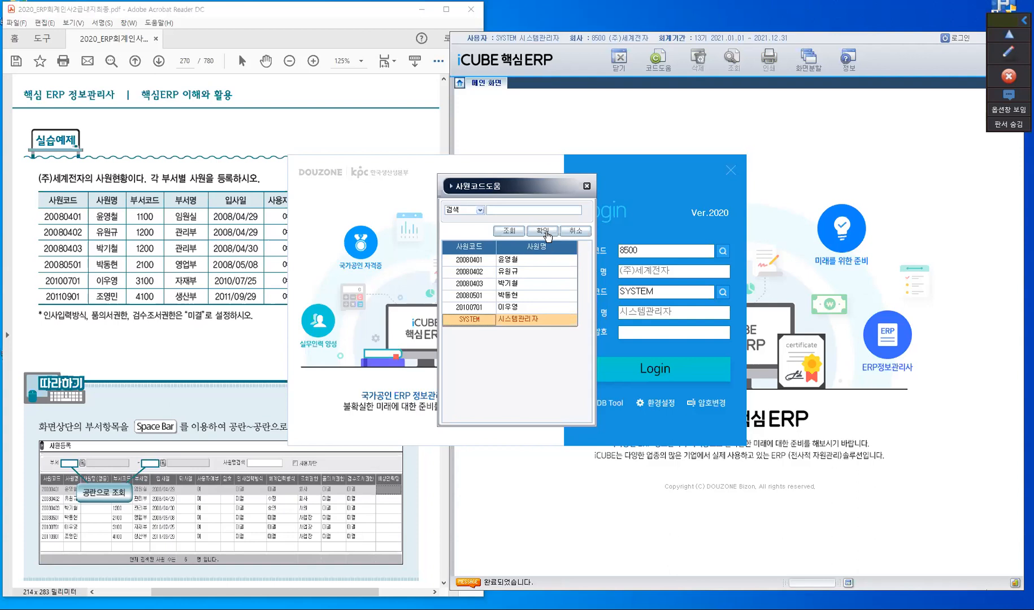
{"action": "left_click", "coordinate": [547, 234]}
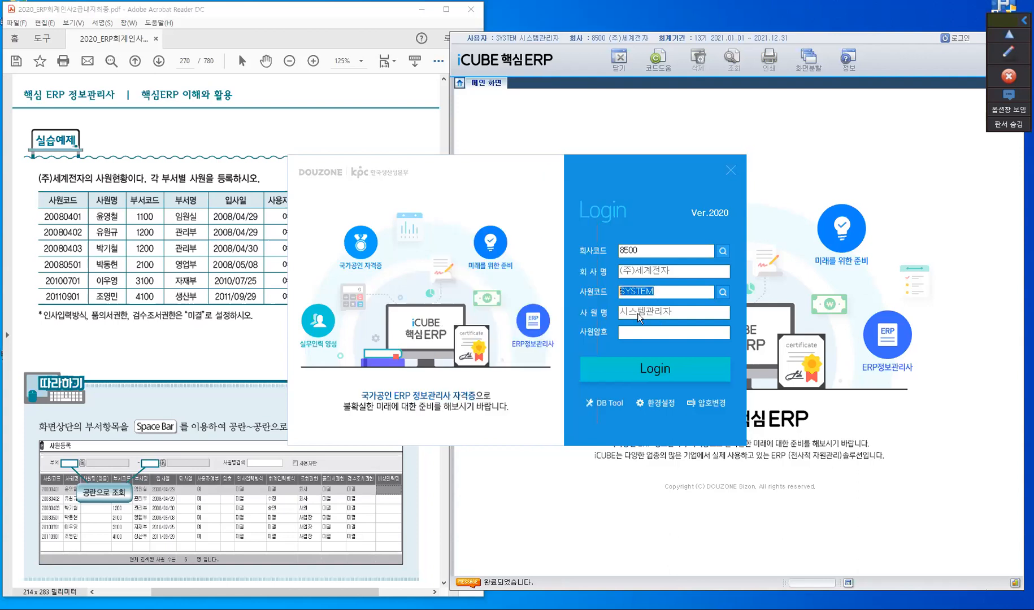
Enter the SYSTEM account's password and log back in to company 8500
{"action": "left_click", "coordinate": [642, 334]}
{"action": "type", "text": "******"}
{"action": "left_click", "coordinate": [643, 368]}
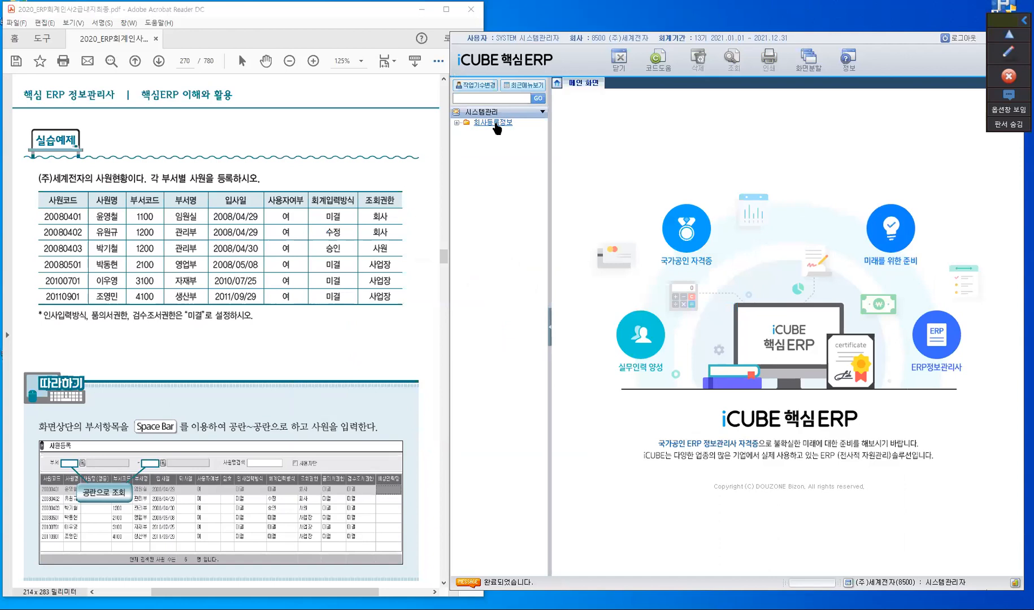
Open 부서등록, go on to 사원등록 and list employees of every department using a blank 부서 range
{"action": "left_click", "coordinate": [496, 123]}
{"action": "left_click", "coordinate": [496, 124]}
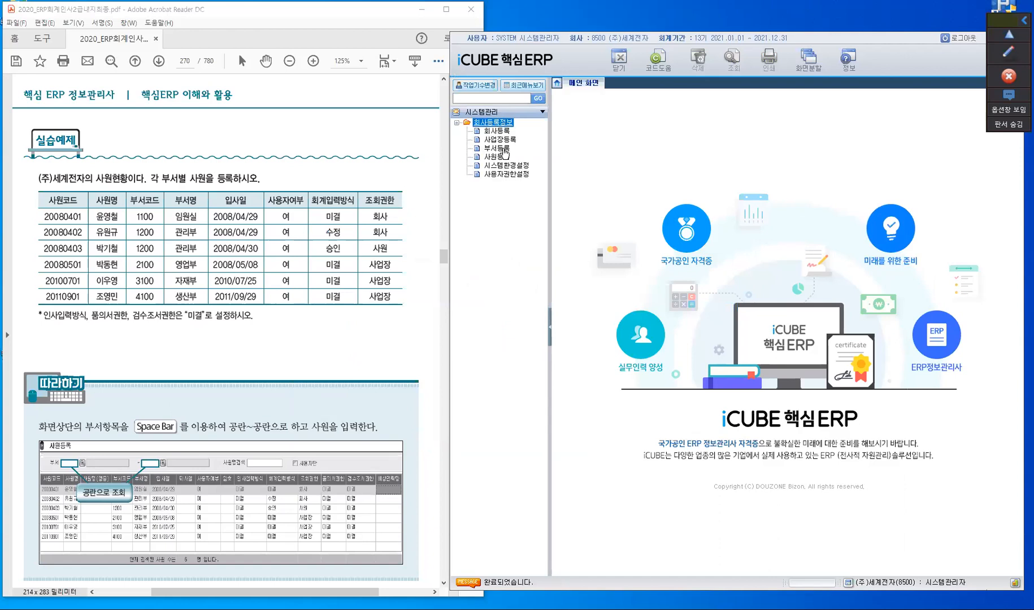
{"action": "left_click", "coordinate": [502, 148]}
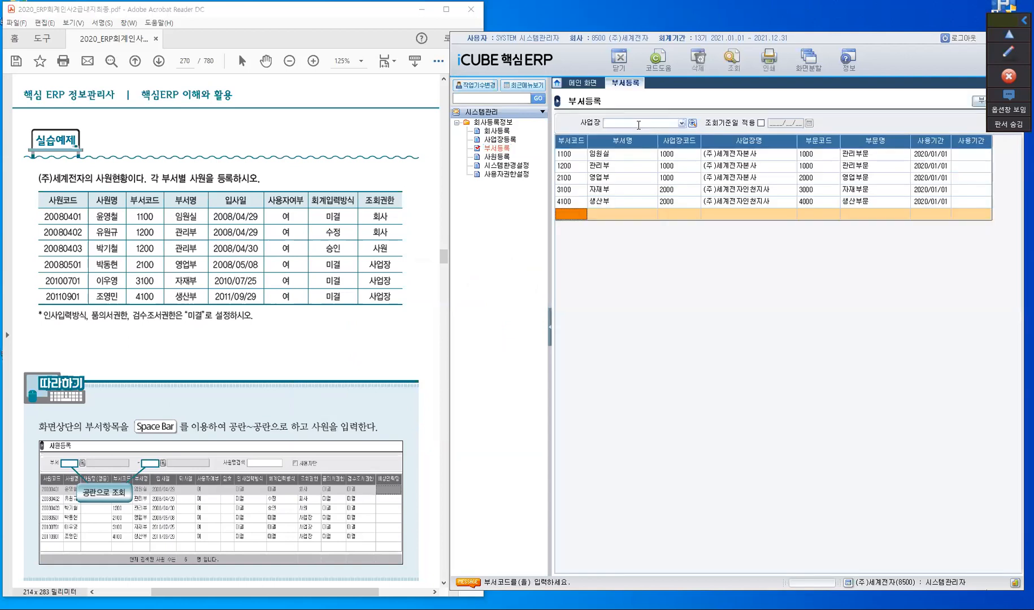
{"action": "left_click", "coordinate": [497, 158]}
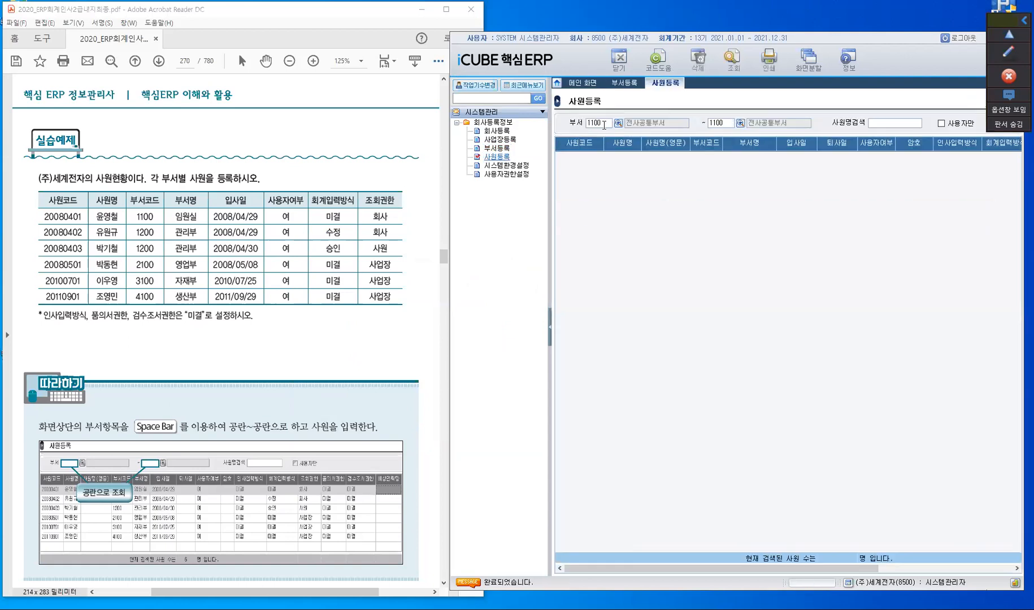
{"action": "key", "text": "Return"}
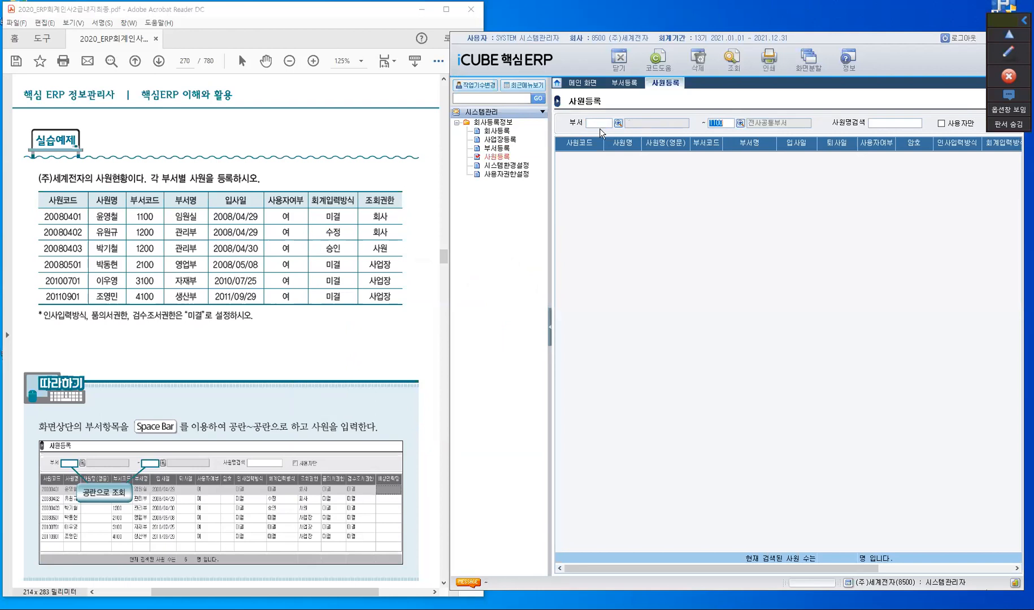
{"action": "key", "text": "Return"}
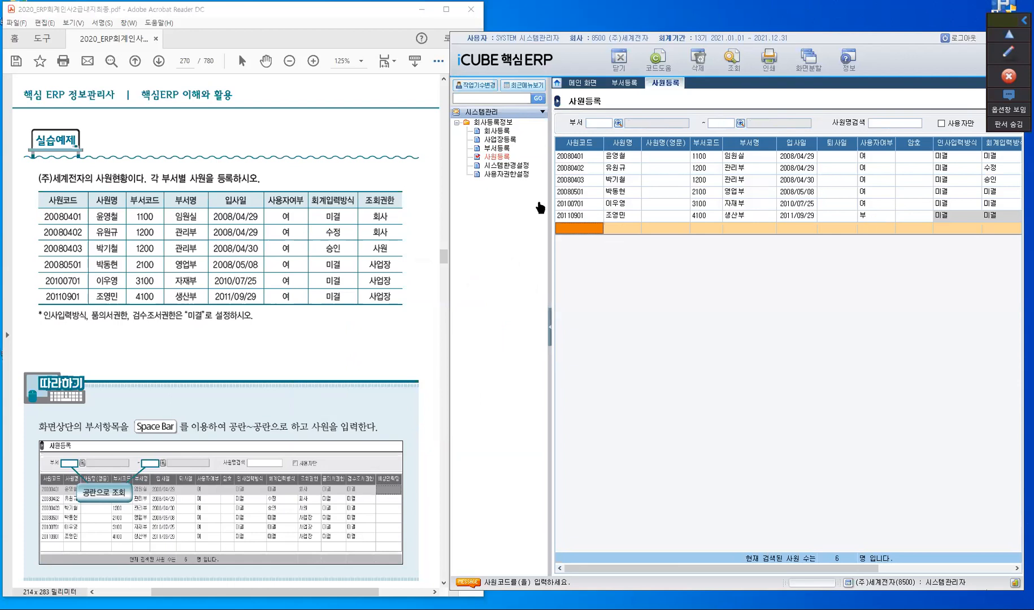
Open 사용자권한설정 to check which employees can receive menu permissions, and return to 사원등록
{"action": "left_click", "coordinate": [520, 176]}
{"action": "left_click", "coordinate": [519, 180]}
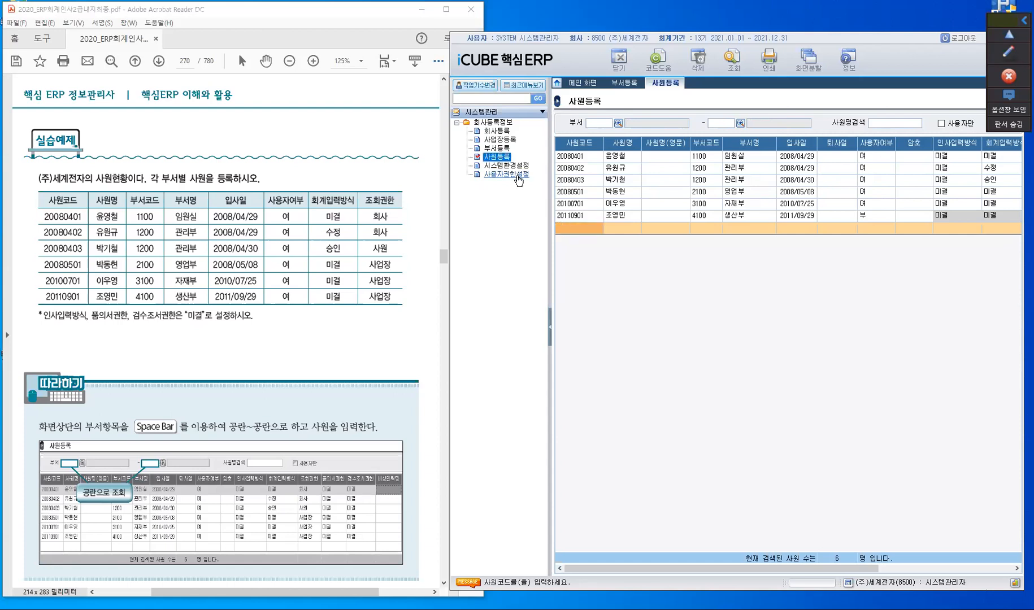
{"action": "left_click", "coordinate": [519, 179]}
{"action": "double_click", "coordinate": [507, 176]}
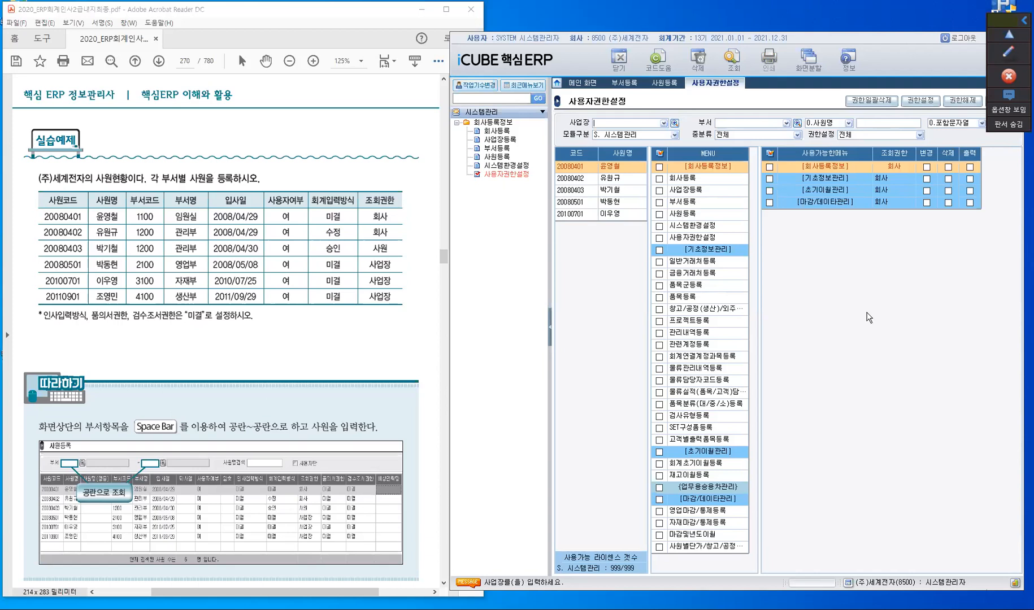
{"action": "left_click", "coordinate": [669, 88]}
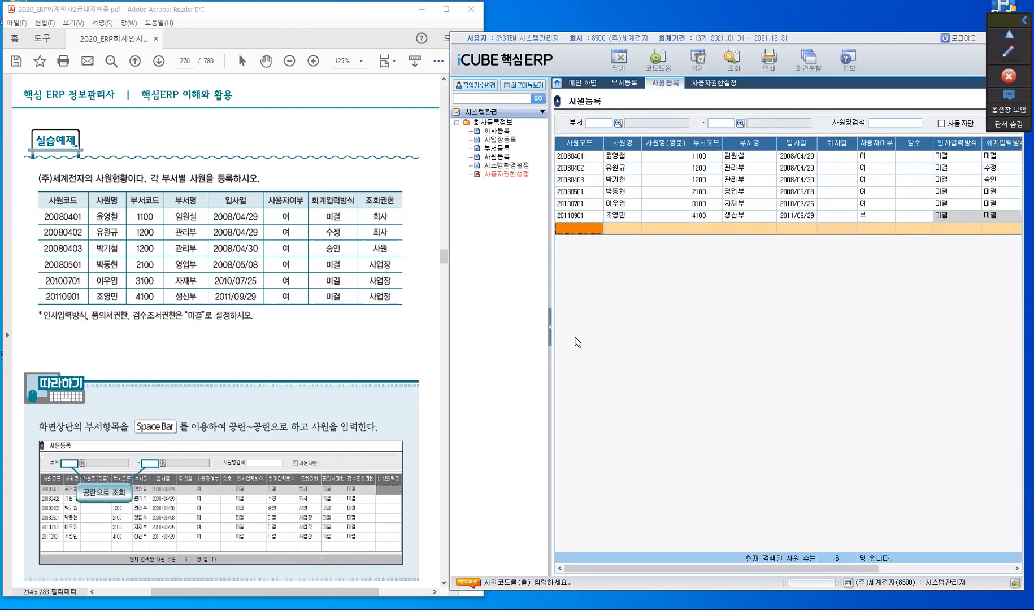
Filter the 사원등록 list with 사용자만 to view only system users, and remove the filter
{"action": "left_click", "coordinate": [549, 326]}
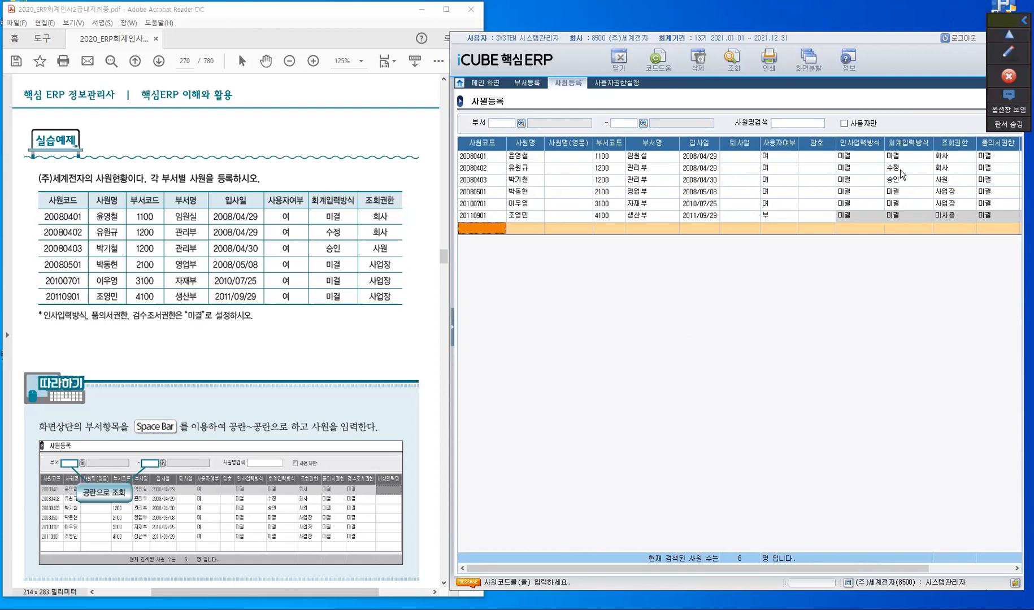
{"action": "left_click", "coordinate": [852, 131]}
{"action": "left_click", "coordinate": [844, 126]}
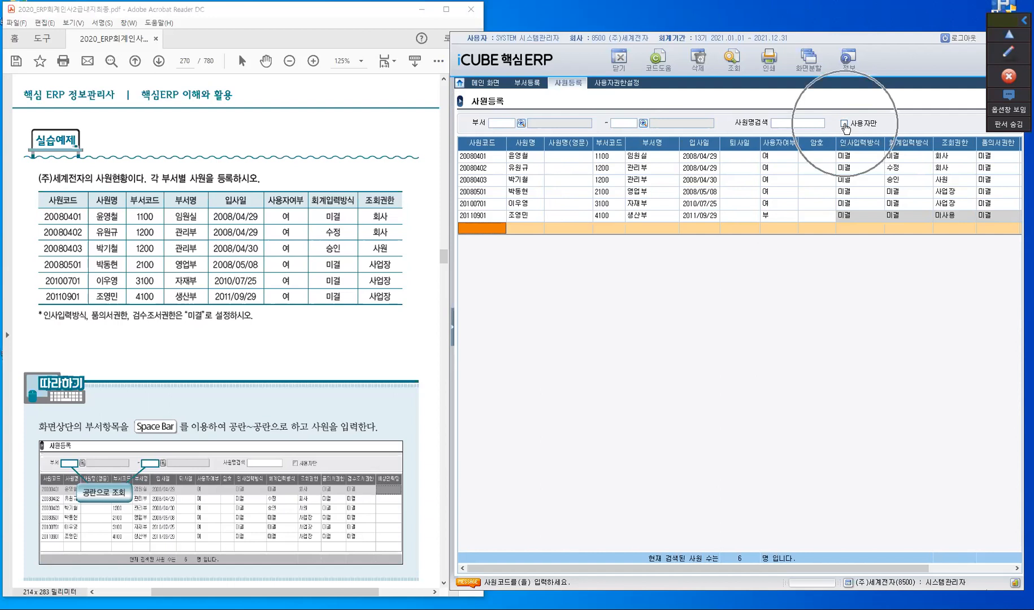
{"action": "left_click", "coordinate": [844, 124]}
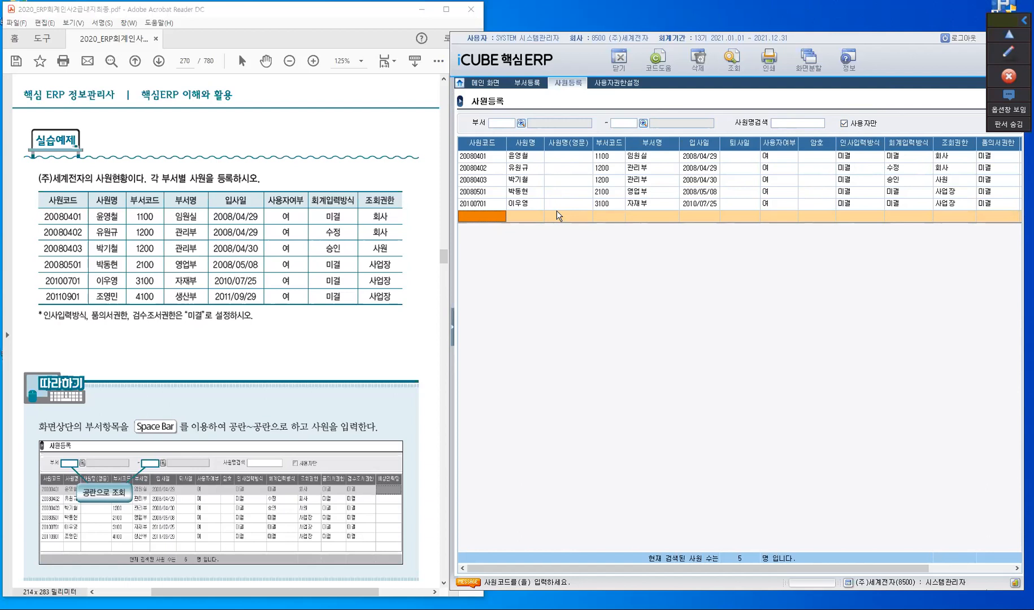
{"action": "left_click", "coordinate": [843, 123]}
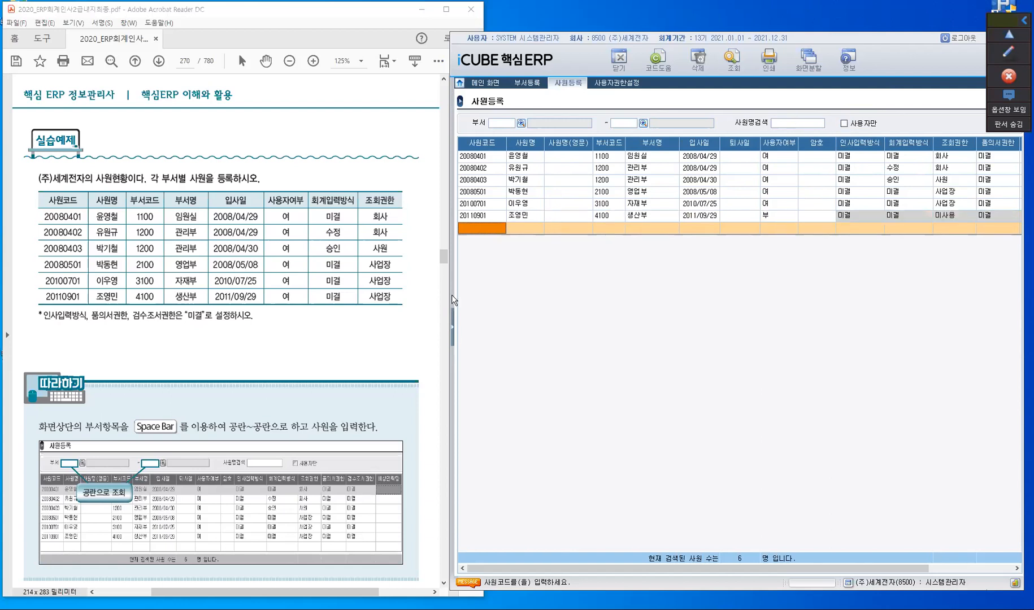
Bring back the module menu beside 사원등록 and log out of the SYSTEM session
{"action": "left_click", "coordinate": [452, 331]}
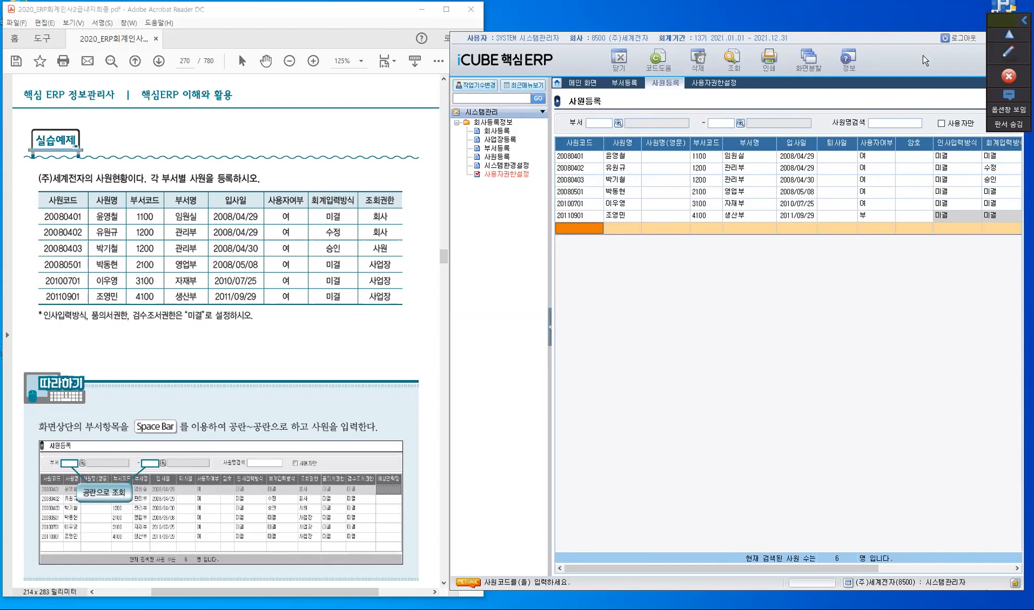
{"action": "left_click", "coordinate": [955, 42]}
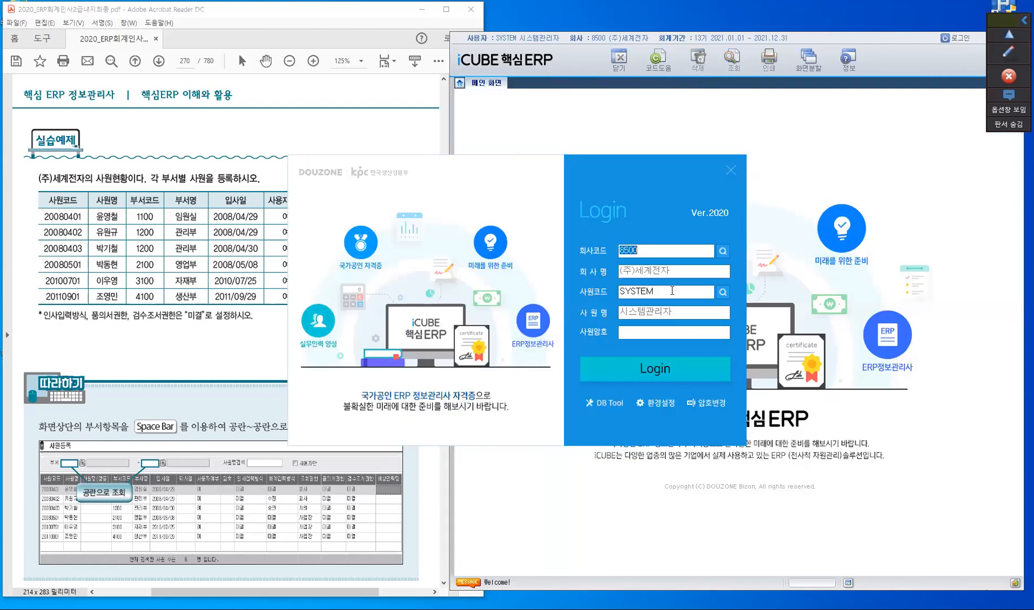
Log in to (주)세계전자 as the second employee in the 사원코드 lookup, leaving 사원암호 blank, to check that account's available menus
{"action": "key", "text": "Return"}
{"action": "left_click", "coordinate": [723, 292]}
{"action": "left_click", "coordinate": [477, 272]}
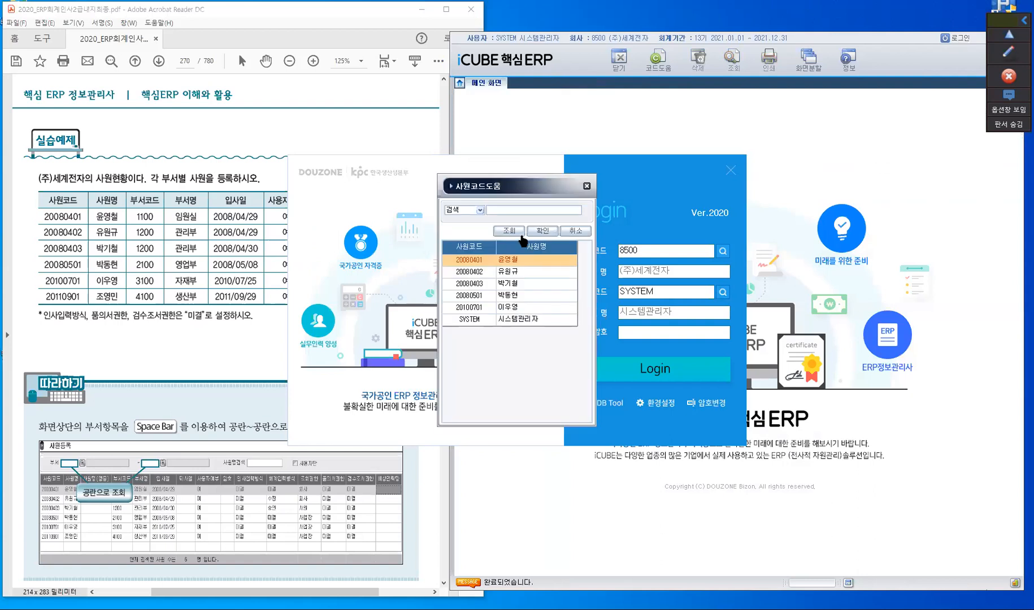
{"action": "left_click", "coordinate": [543, 232]}
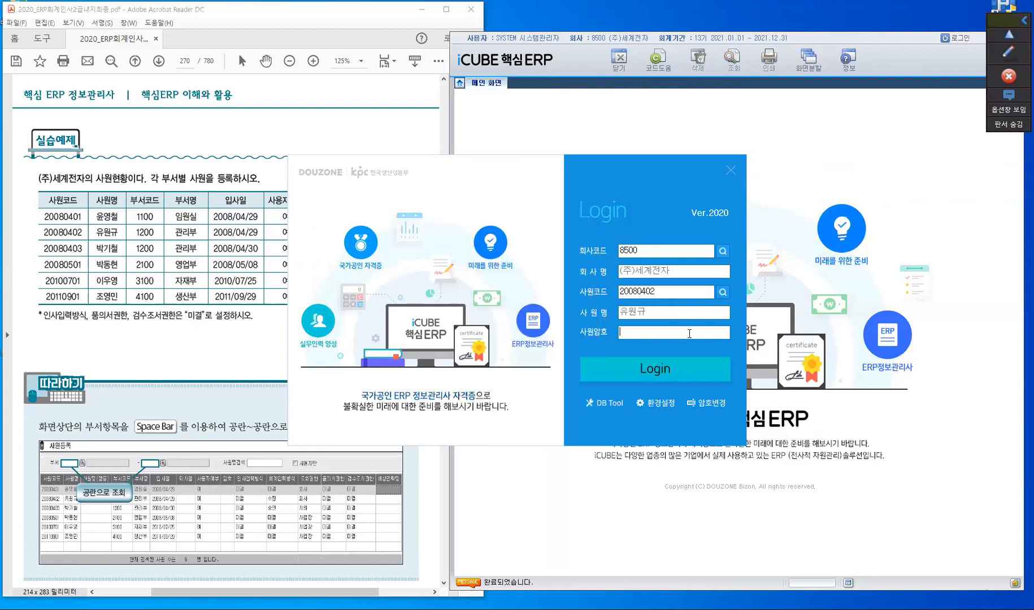
{"action": "left_click", "coordinate": [665, 370]}
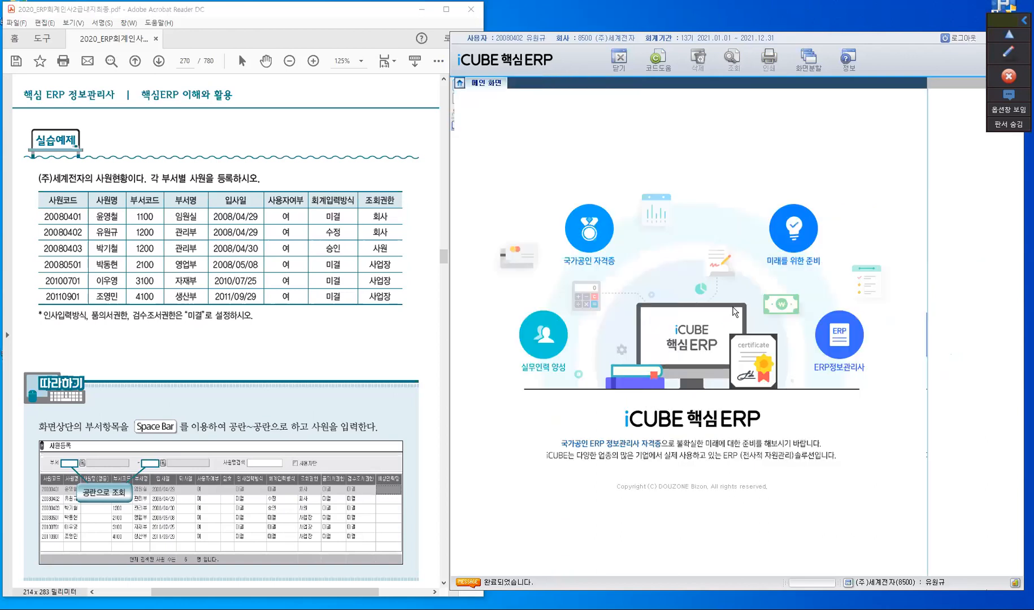
Choose the SYSTEM account in the 사원코드 lookup, enter its 사원암호 and log in to (주)세계전자 again
{"action": "left_click", "coordinate": [723, 292]}
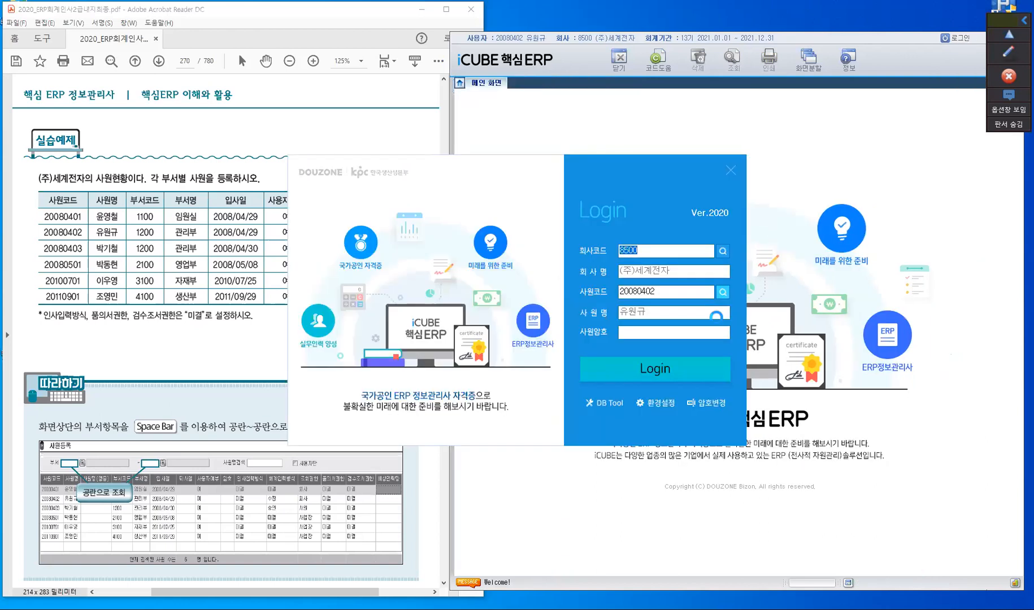
{"action": "left_click", "coordinate": [469, 320]}
{"action": "left_click", "coordinate": [543, 231]}
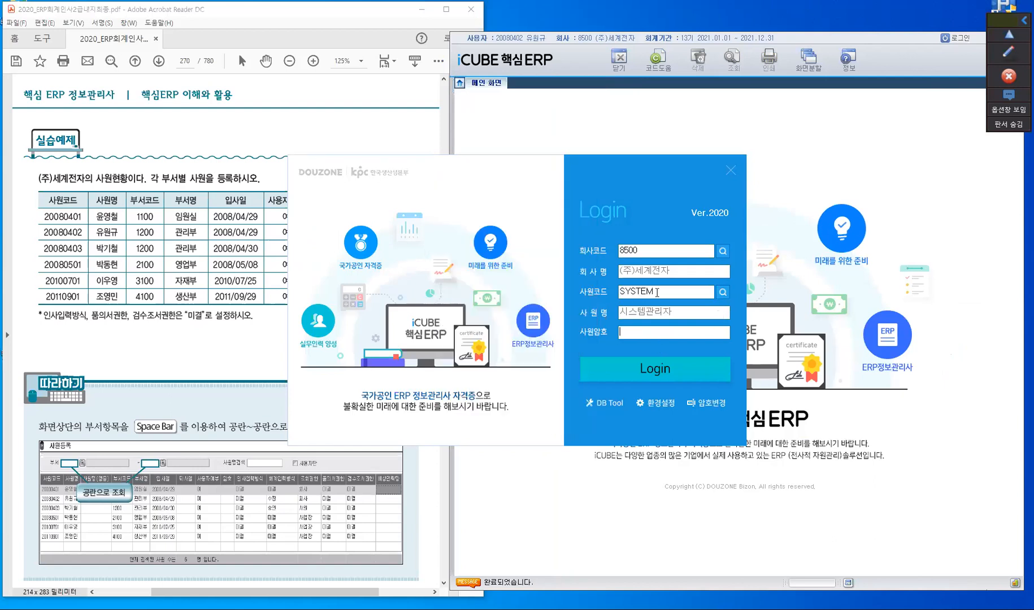
{"action": "left_click_drag", "start_coordinate": [656, 293], "coordinate": [610, 291]}
{"action": "key", "text": "Tab"}
{"action": "key", "text": "ctrl+v"}
{"action": "left_click", "coordinate": [670, 375]}
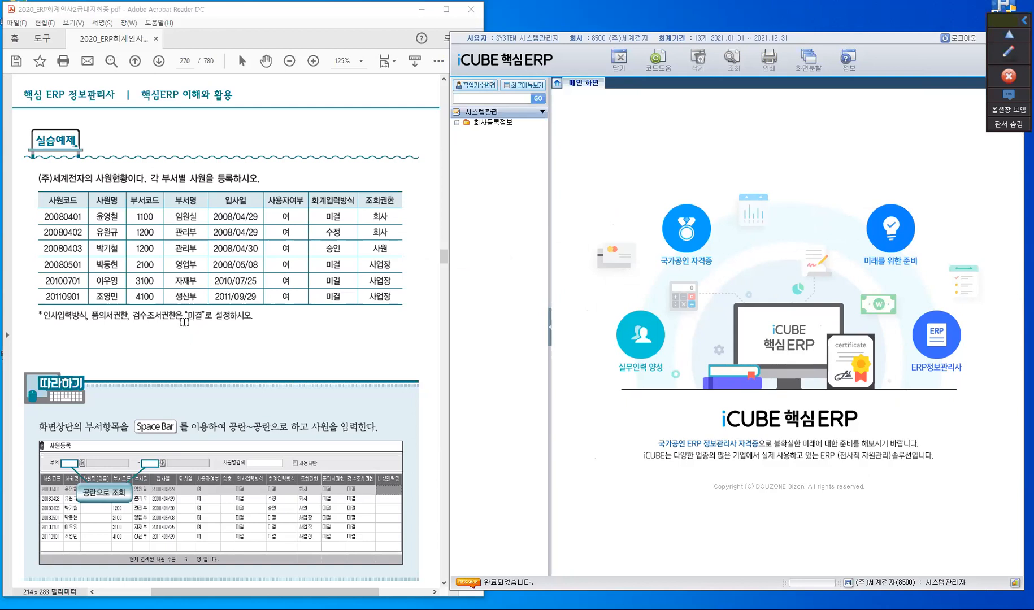
Switch to the PDF textbook in Acrobat Reader and go on to the 사용자권한설정 section on page 271
{"action": "left_click", "coordinate": [184, 323]}
{"action": "scroll", "coordinate": [186, 323], "scroll_direction": "down", "scroll_amount": 3}
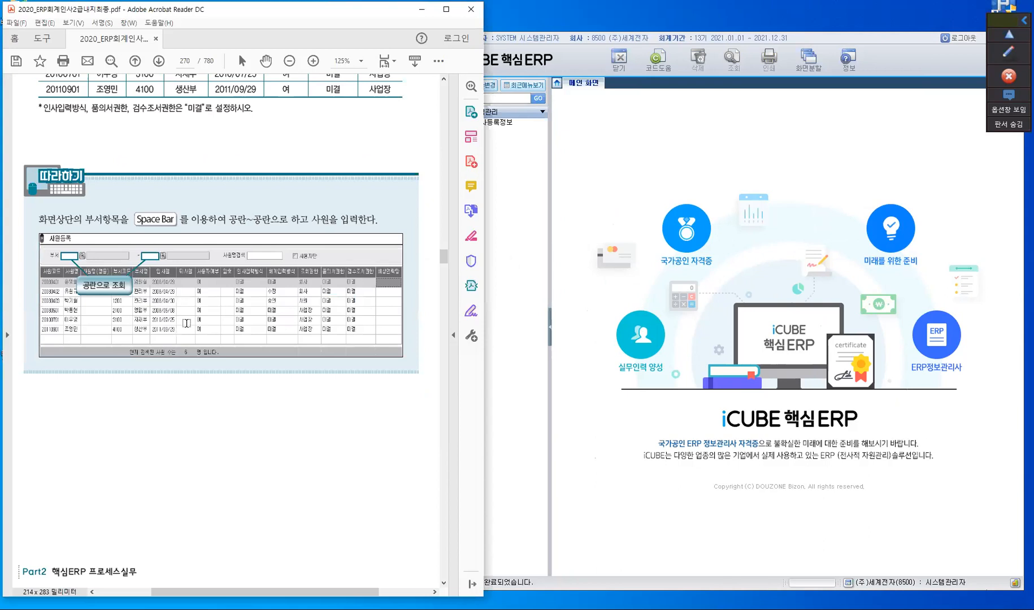
{"action": "scroll", "coordinate": [187, 324], "scroll_direction": "down", "scroll_amount": 8}
{"action": "scroll", "coordinate": [186, 323], "scroll_direction": "down", "scroll_amount": 1}
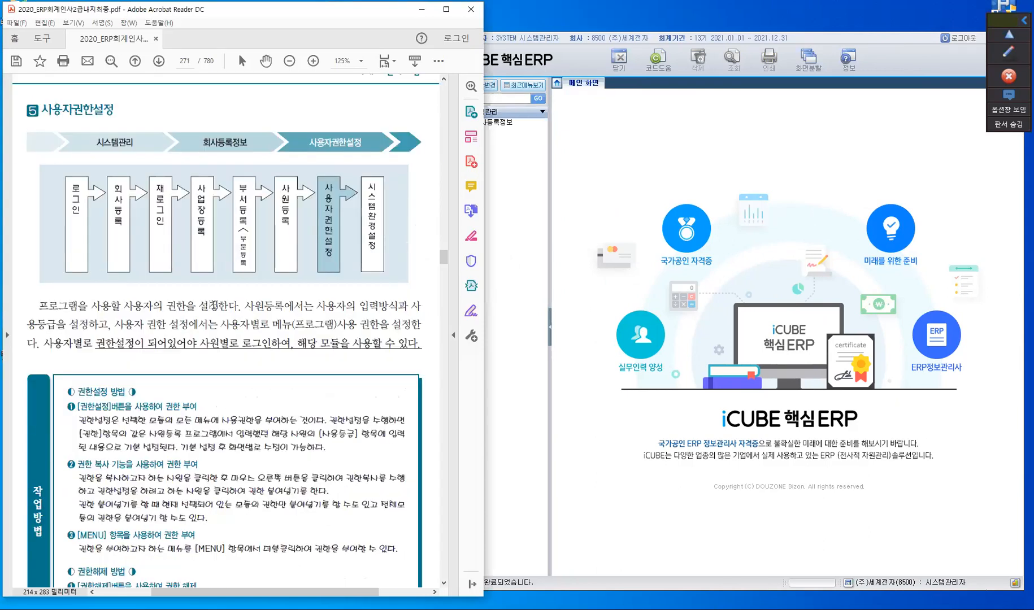